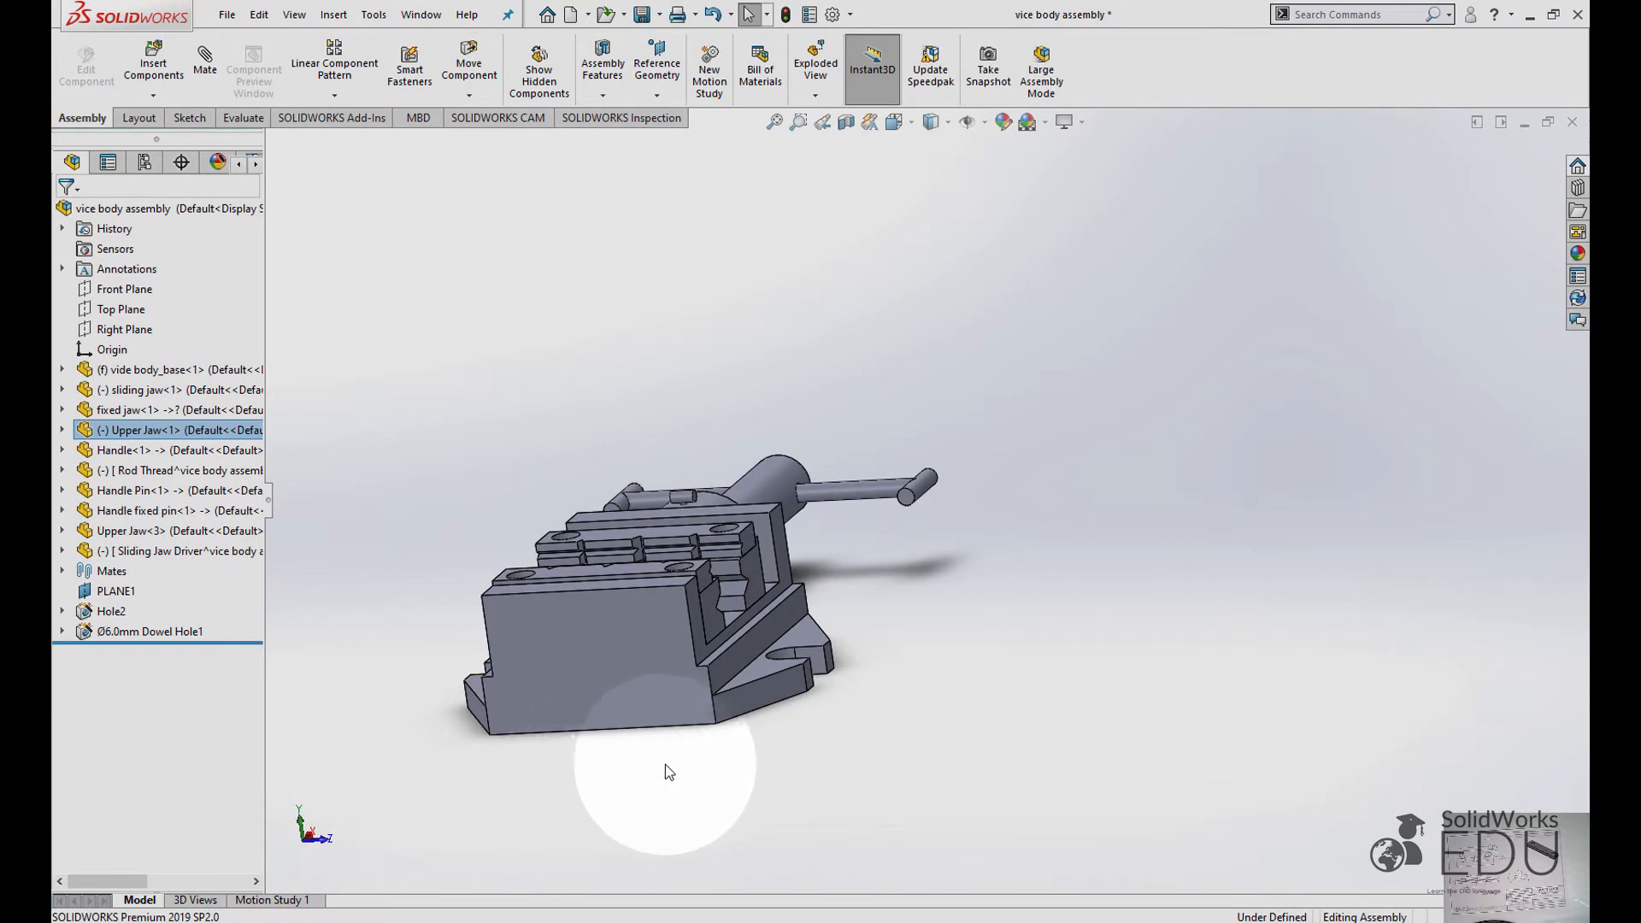
Start a Hole Wizard feature in the assembly using the plain Hole type for a Ø6.0 dowel hole.
{"action": "middle_click_drag", "start_coordinate": [666, 765], "coordinate": [807, 724]}
{"action": "scroll", "coordinate": [875, 634], "scroll_direction": "down", "scroll_amount": 4}
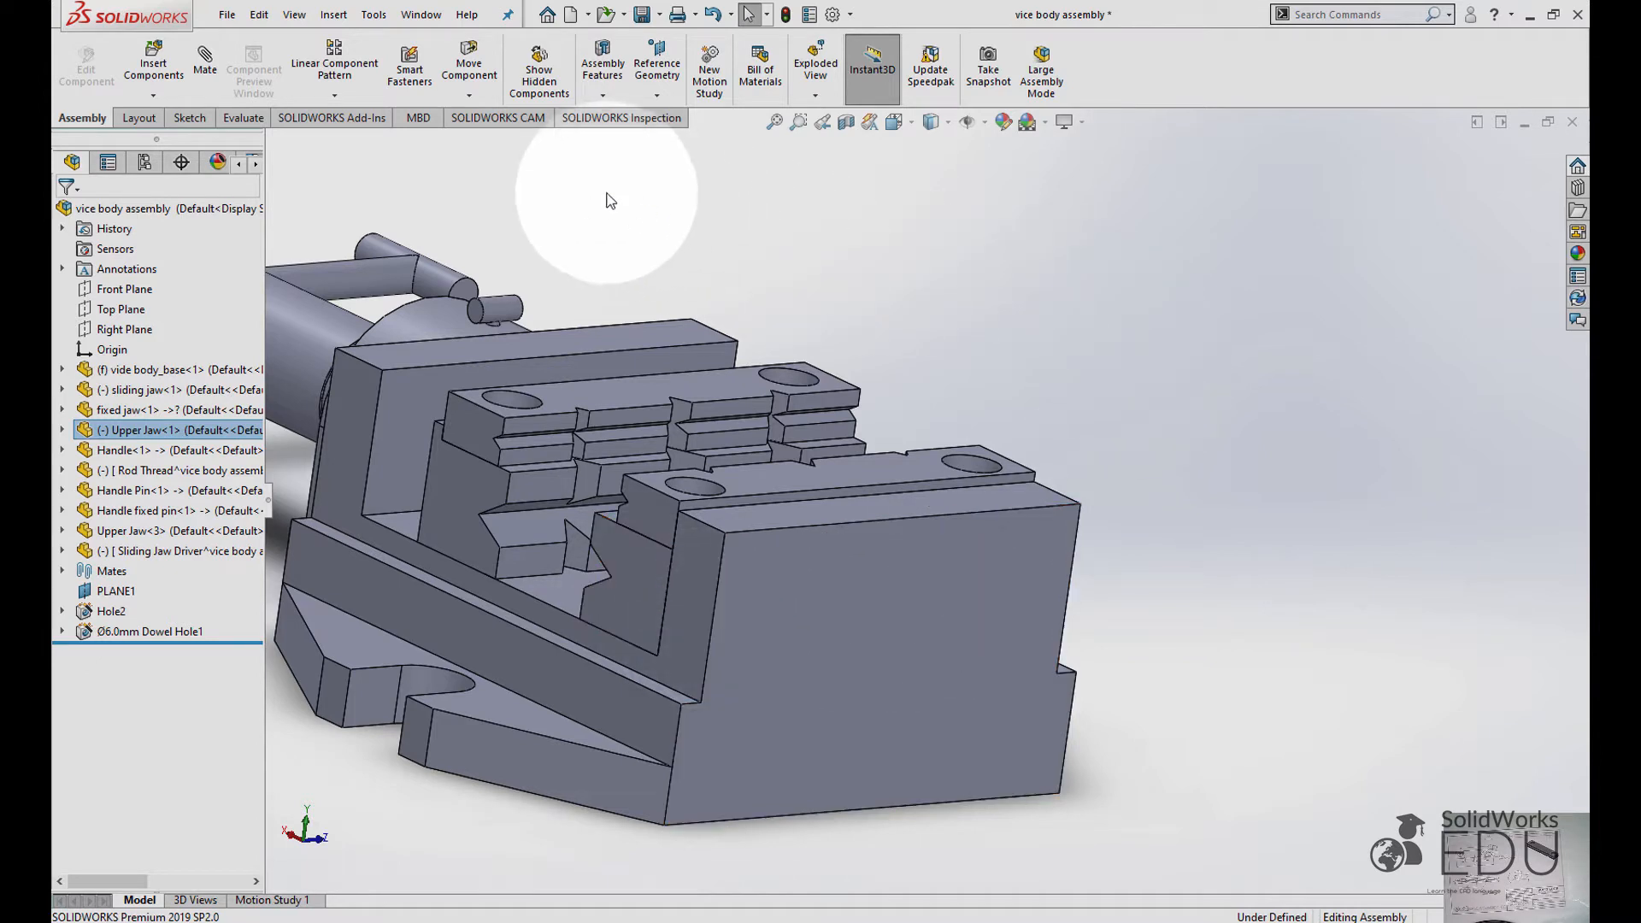
{"action": "left_click", "coordinate": [612, 97]}
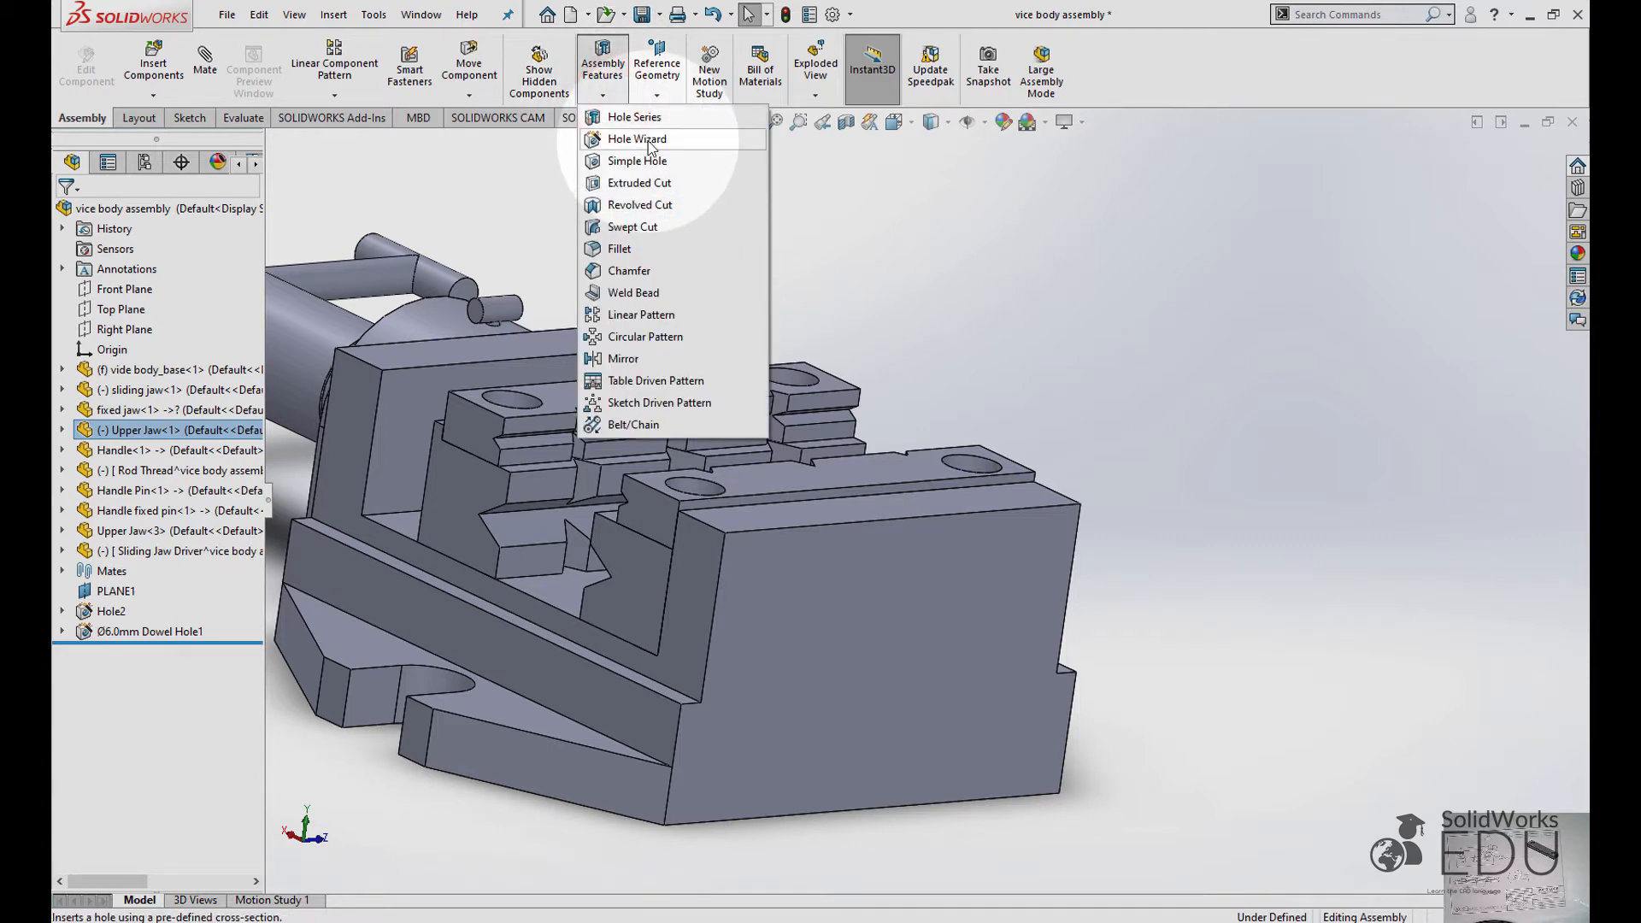
{"action": "left_click", "coordinate": [651, 143]}
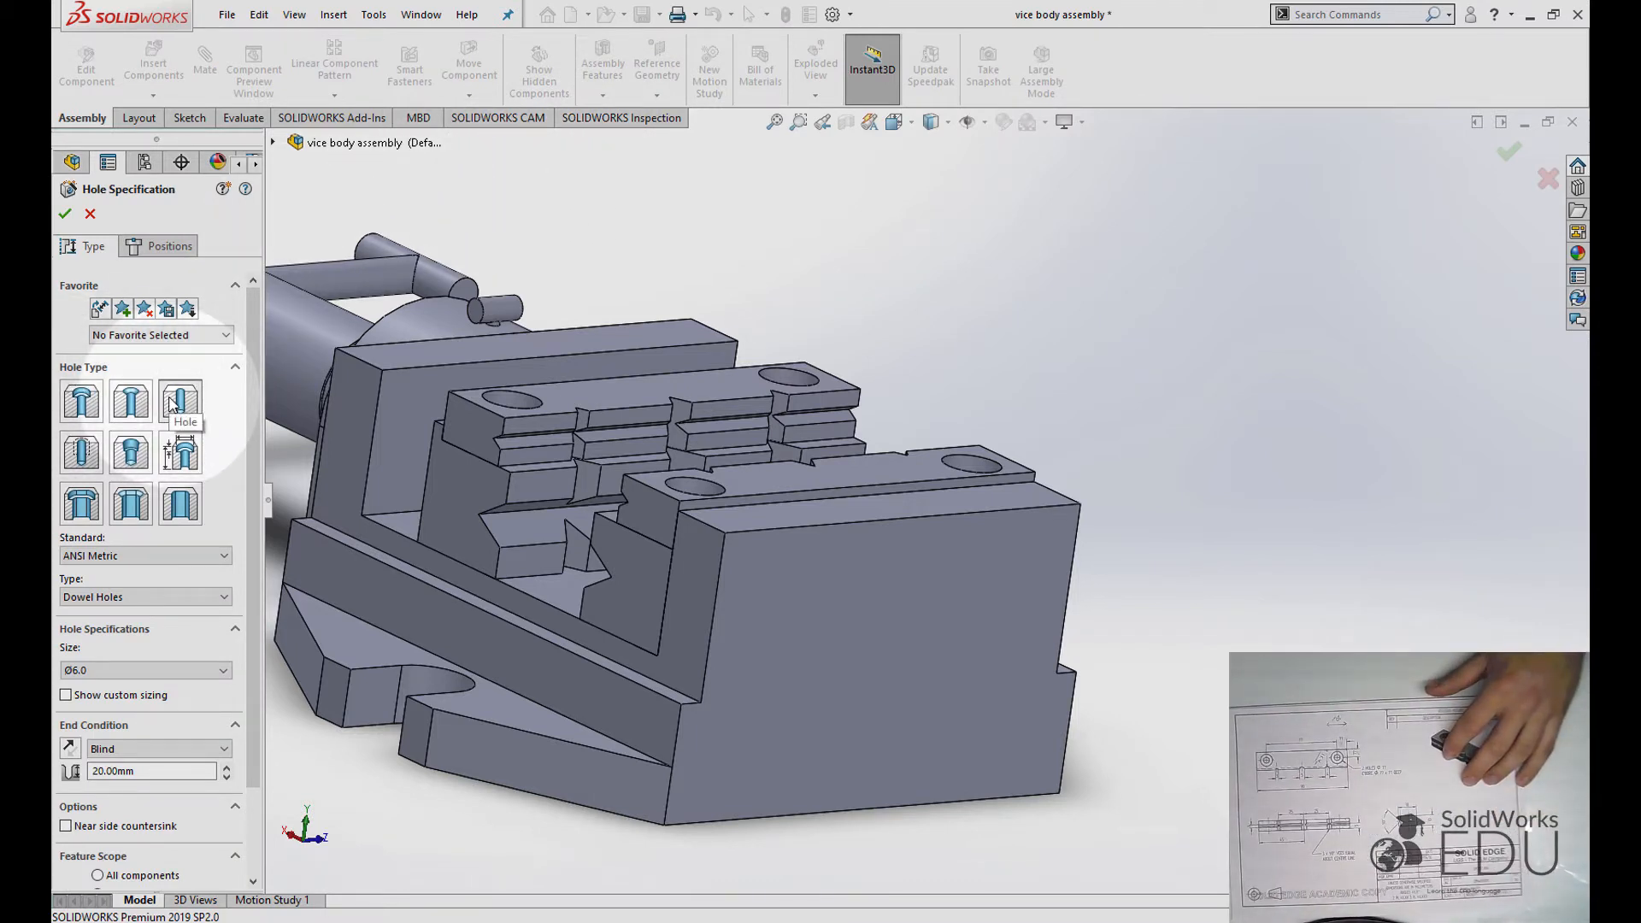
{"action": "left_click", "coordinate": [171, 400]}
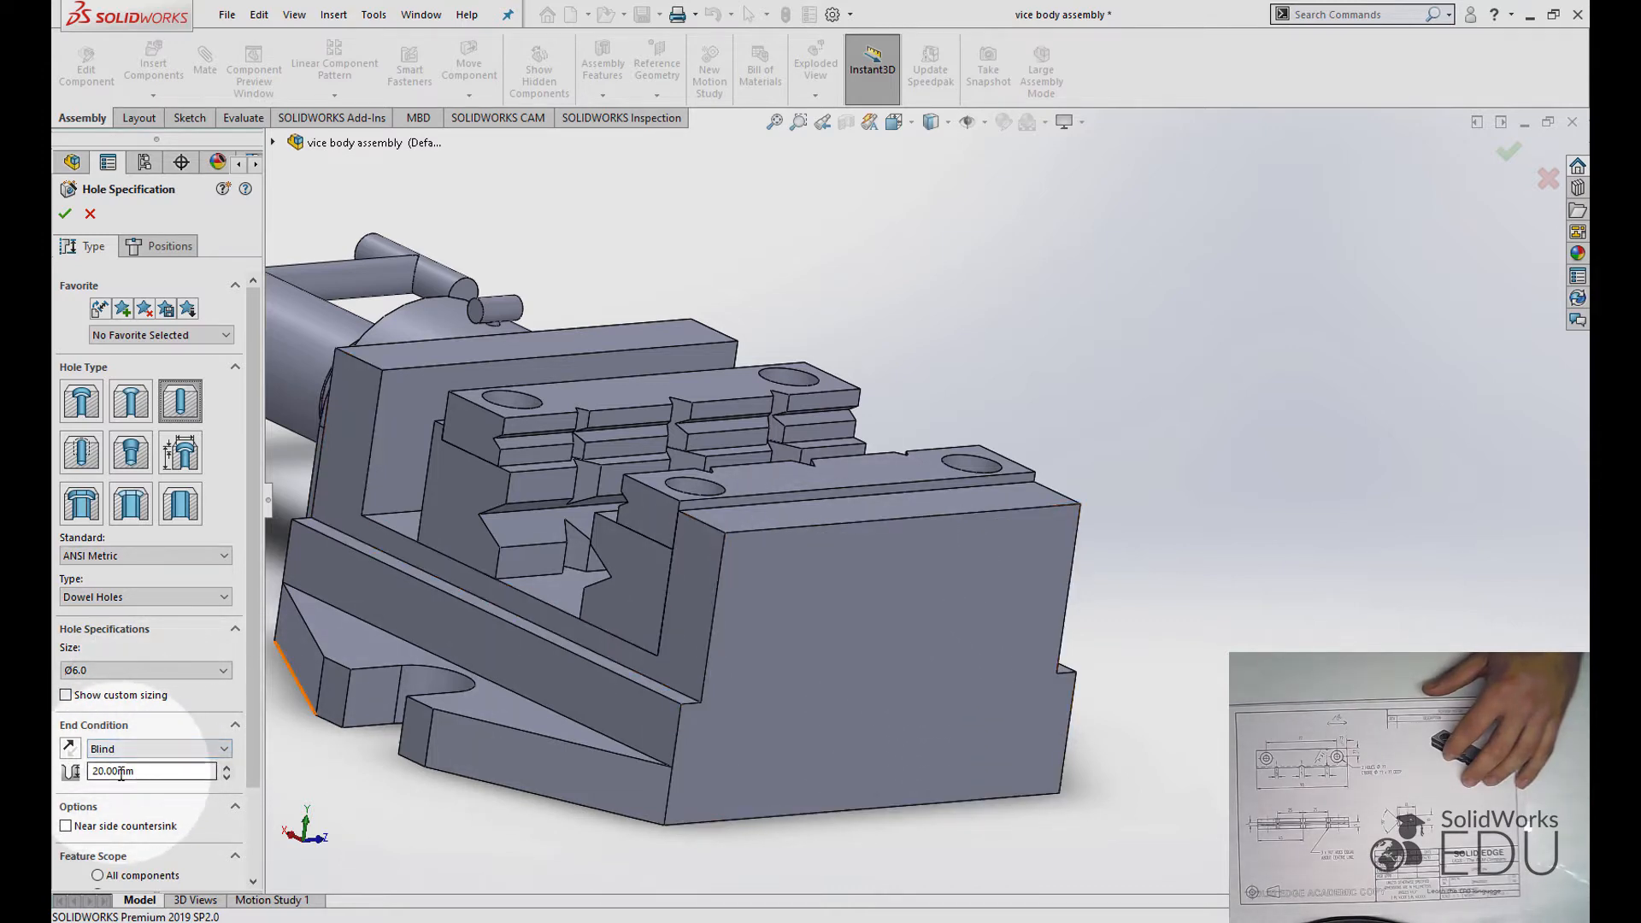
Measure the thickness of the vice body's end wall behind the fixed jaw along its short upper edge.
{"action": "middle_click_drag", "start_coordinate": [782, 487], "coordinate": [881, 468]}
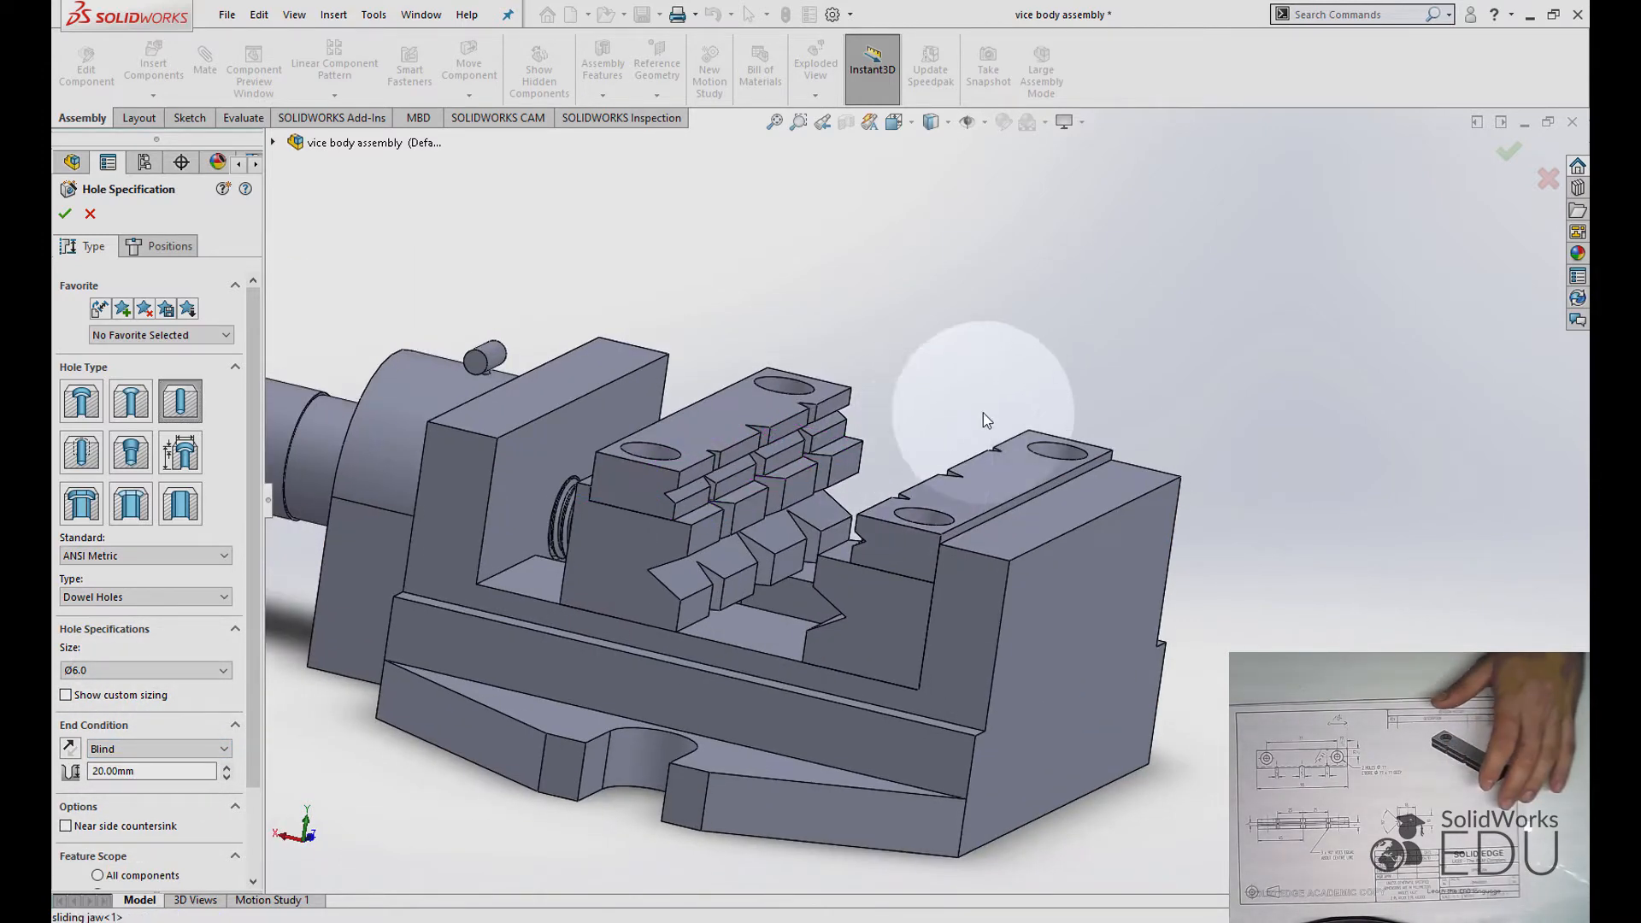
{"action": "middle_click_drag", "start_coordinate": [1062, 297], "coordinate": [1017, 599]}
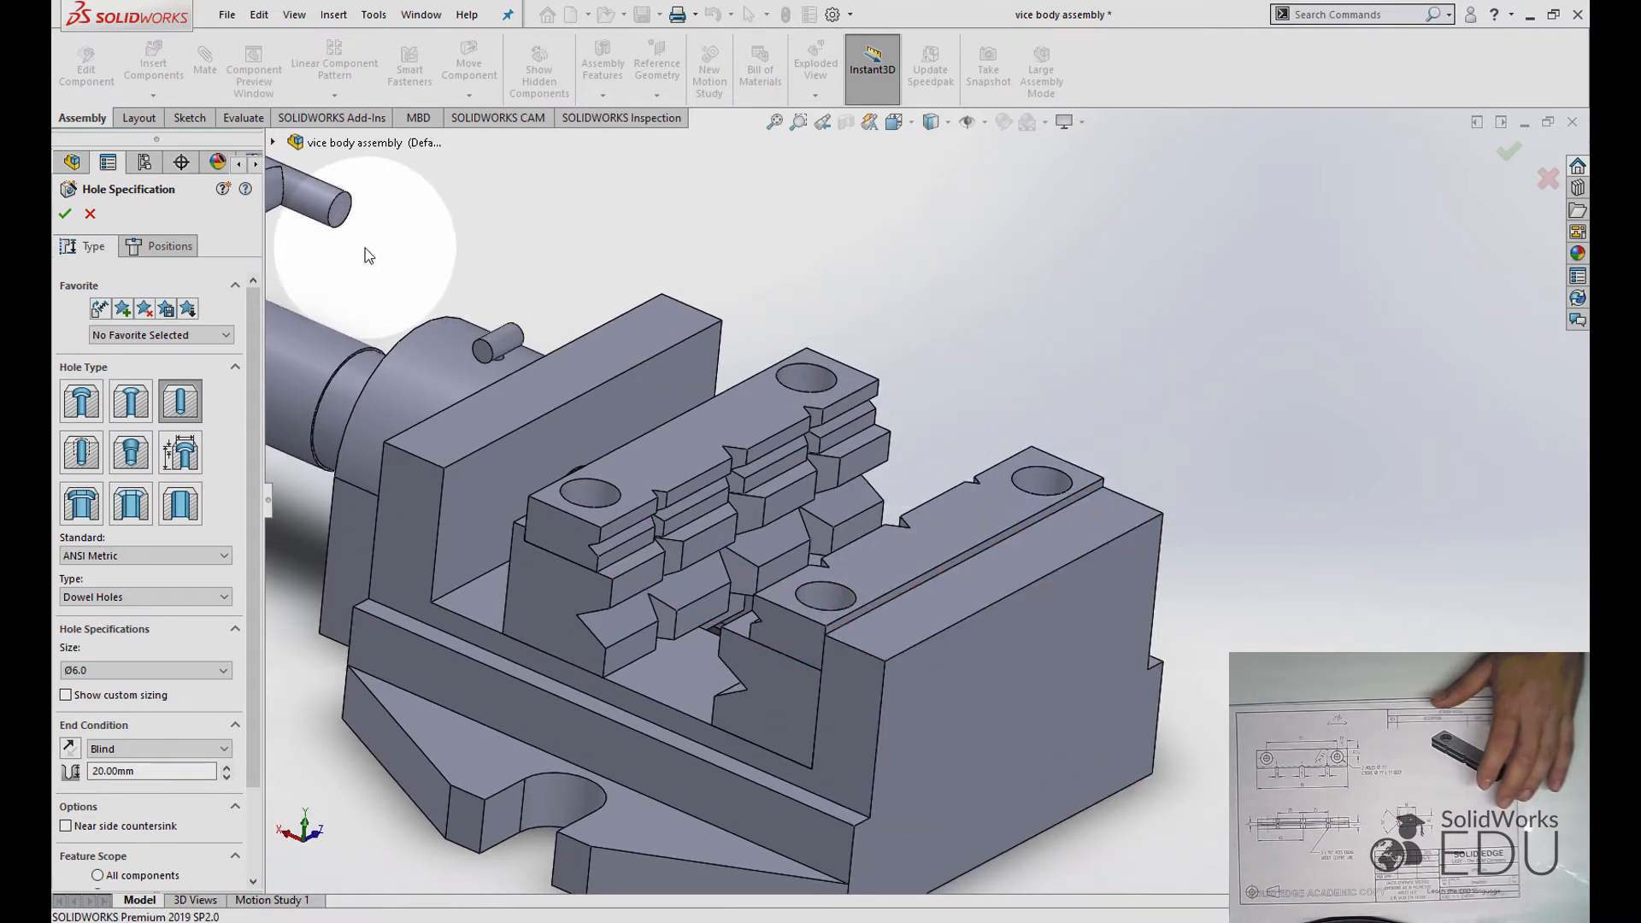
{"action": "left_click", "coordinate": [244, 117]}
{"action": "left_click", "coordinate": [309, 62]}
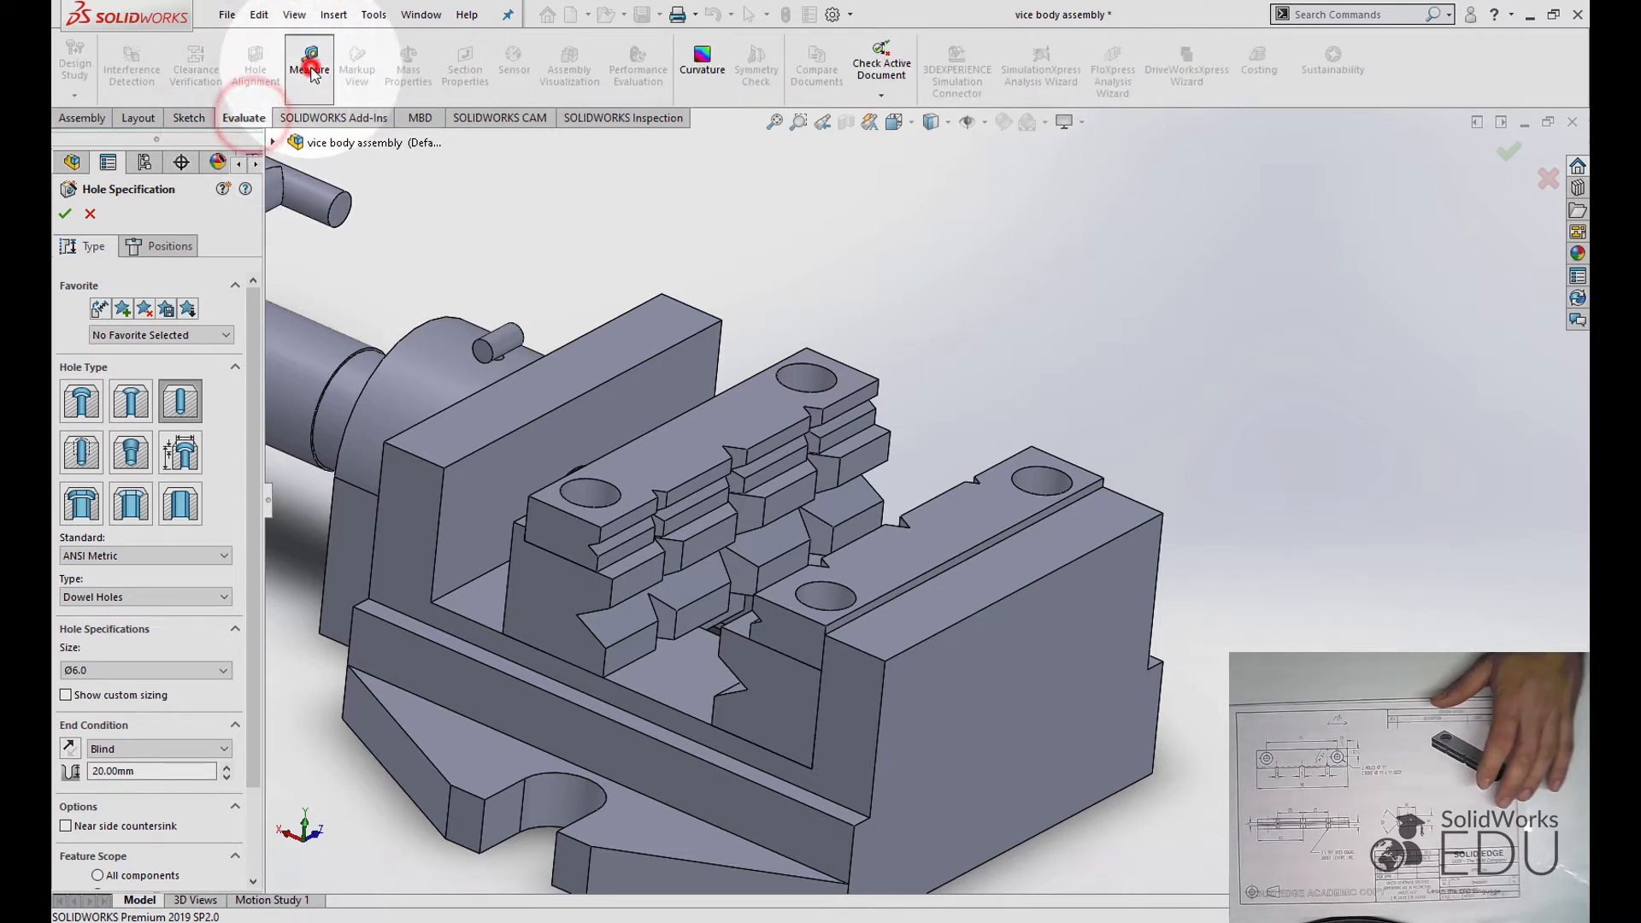
{"action": "left_click", "coordinate": [870, 657]}
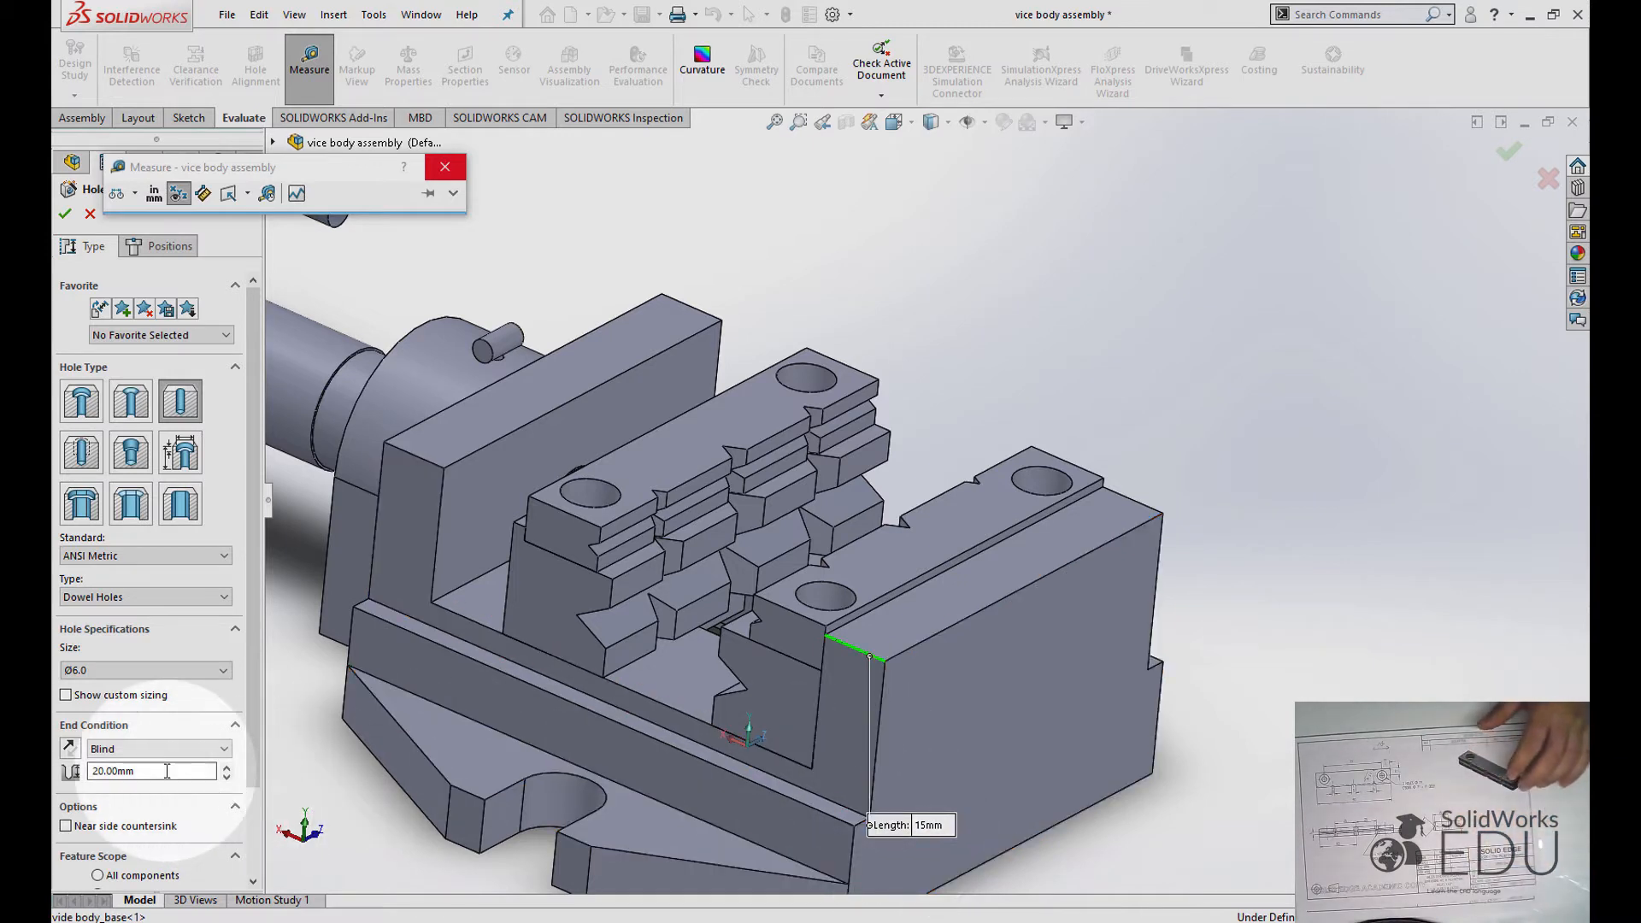
Set the hole's blind depth to 25 mm and its feature scope to all components.
{"action": "left_click", "coordinate": [163, 769]}
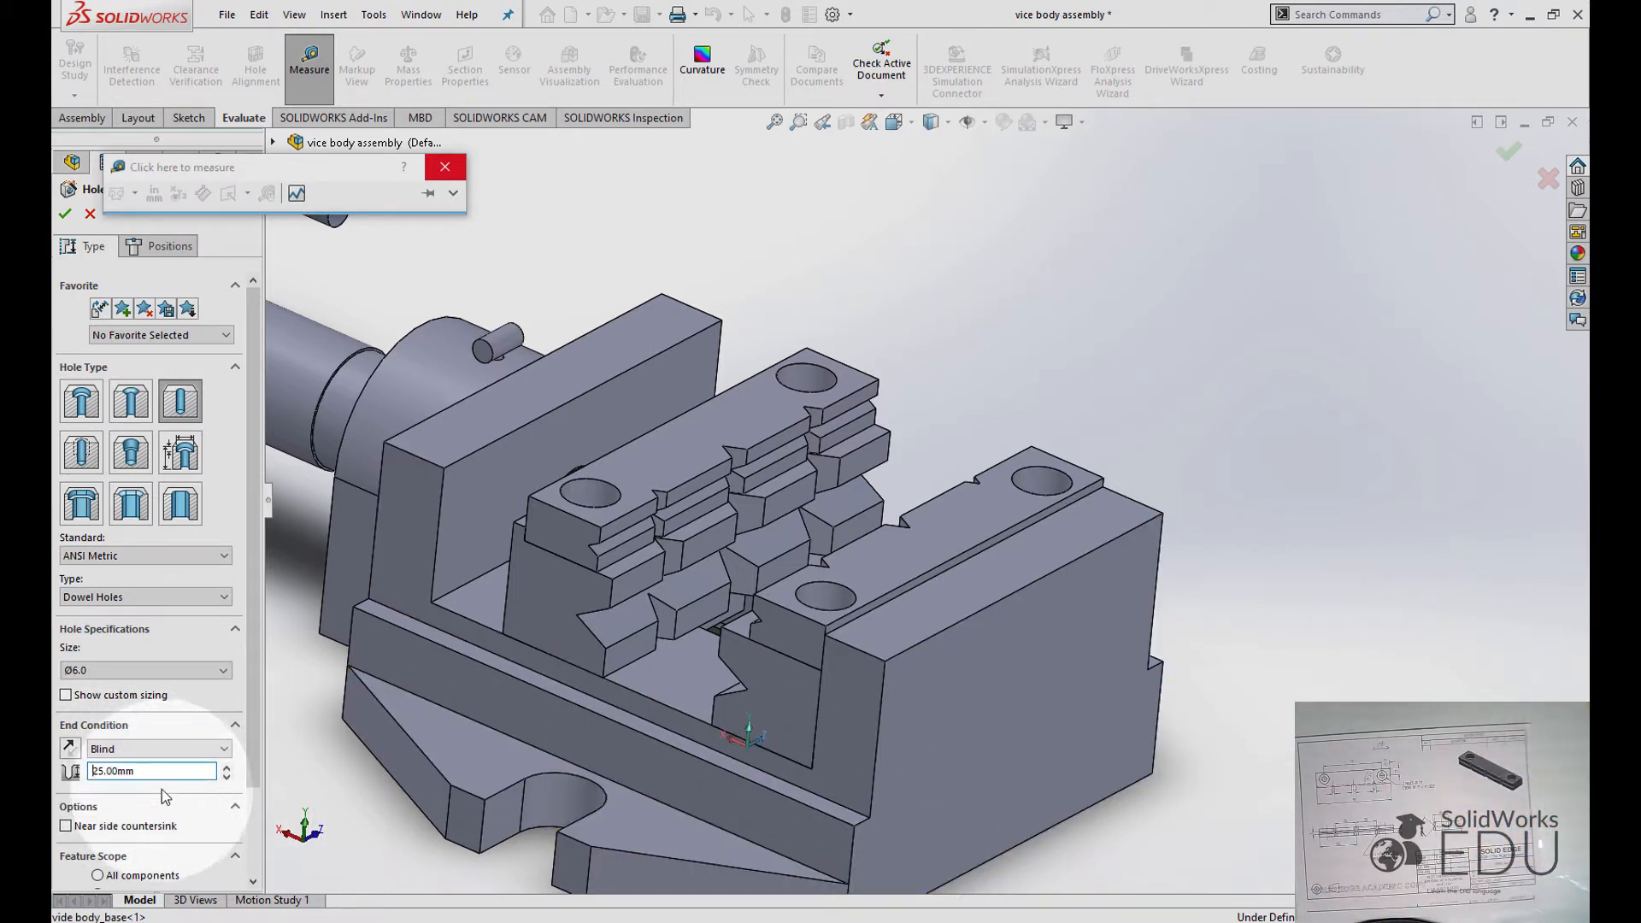
{"action": "scroll", "coordinate": [162, 798], "scroll_direction": "down", "scroll_amount": 3}
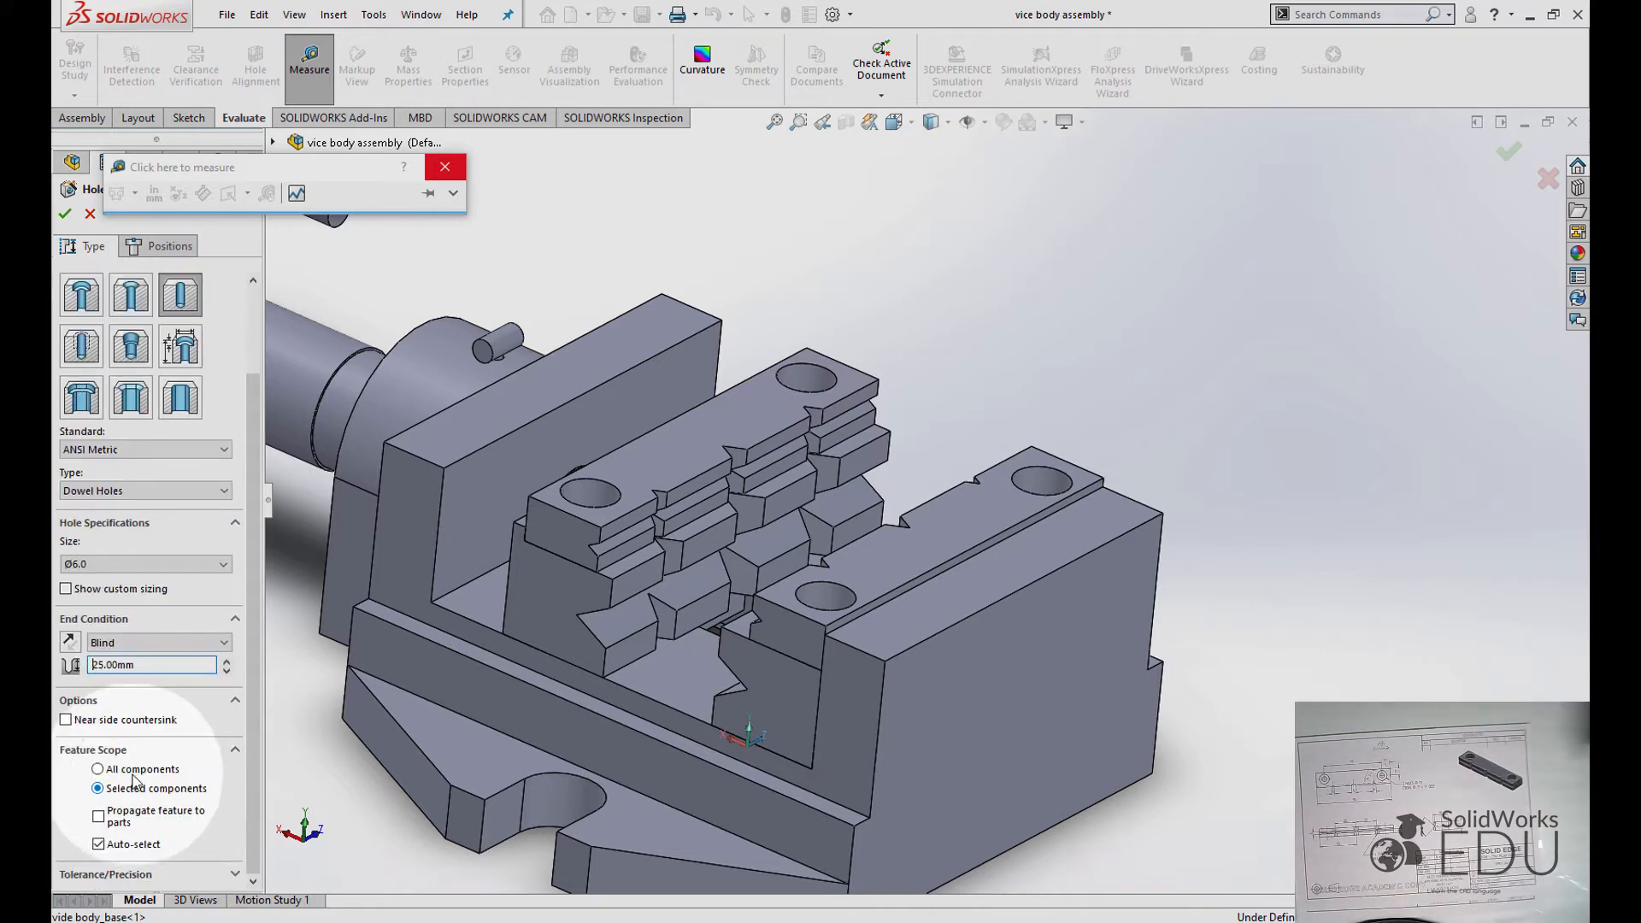
{"action": "left_click", "coordinate": [134, 770]}
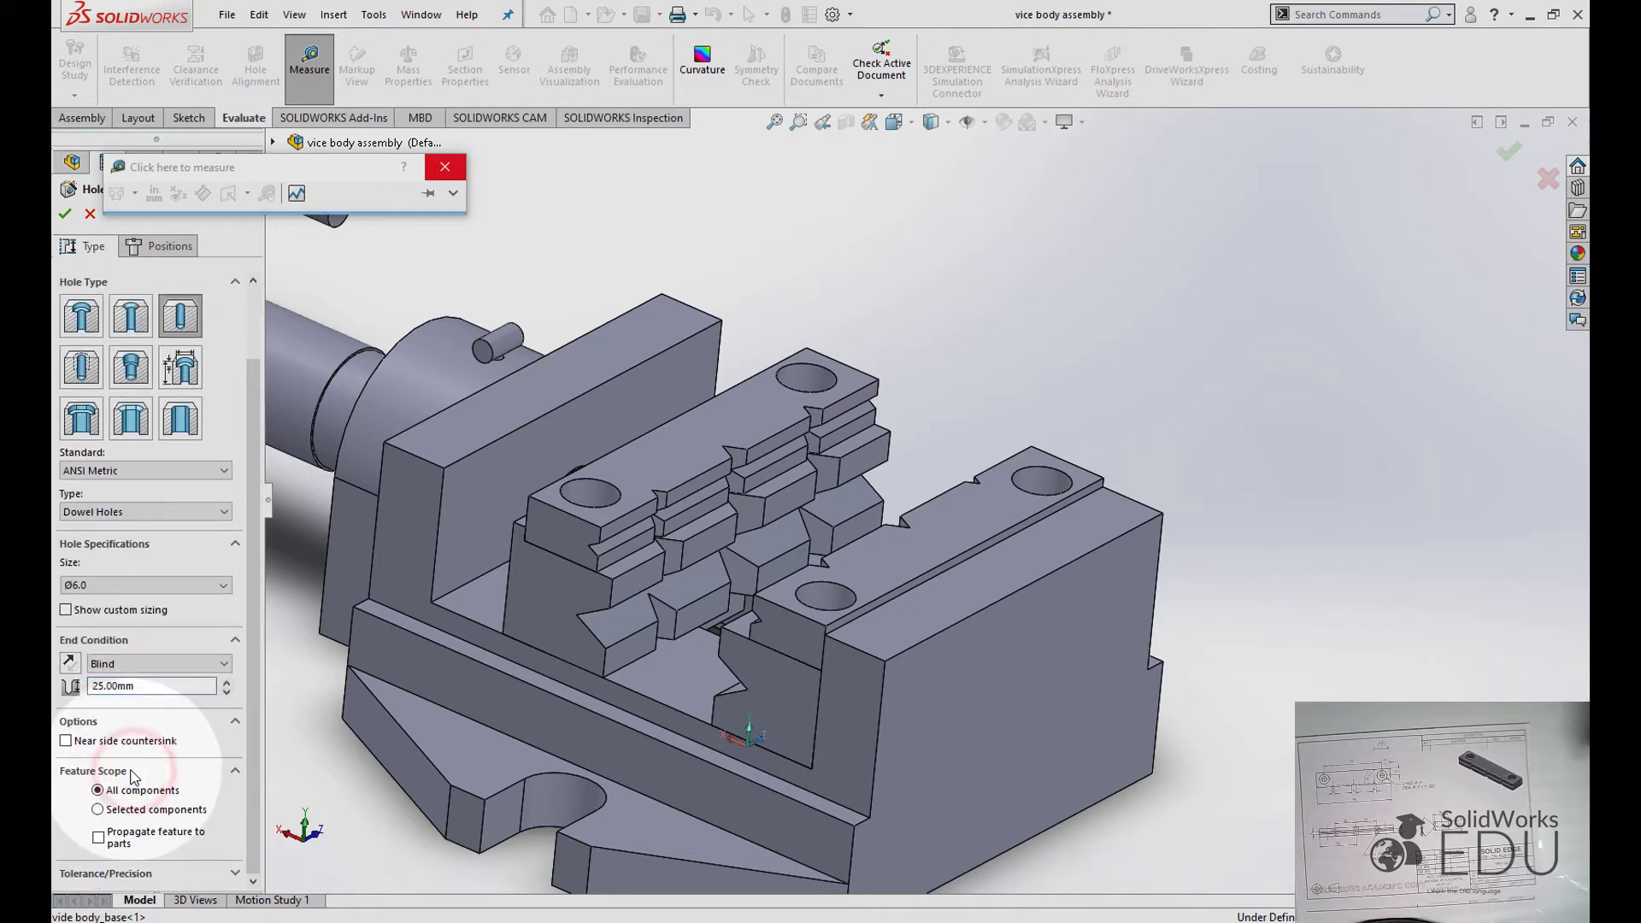
{"action": "key", "text": "Escape"}
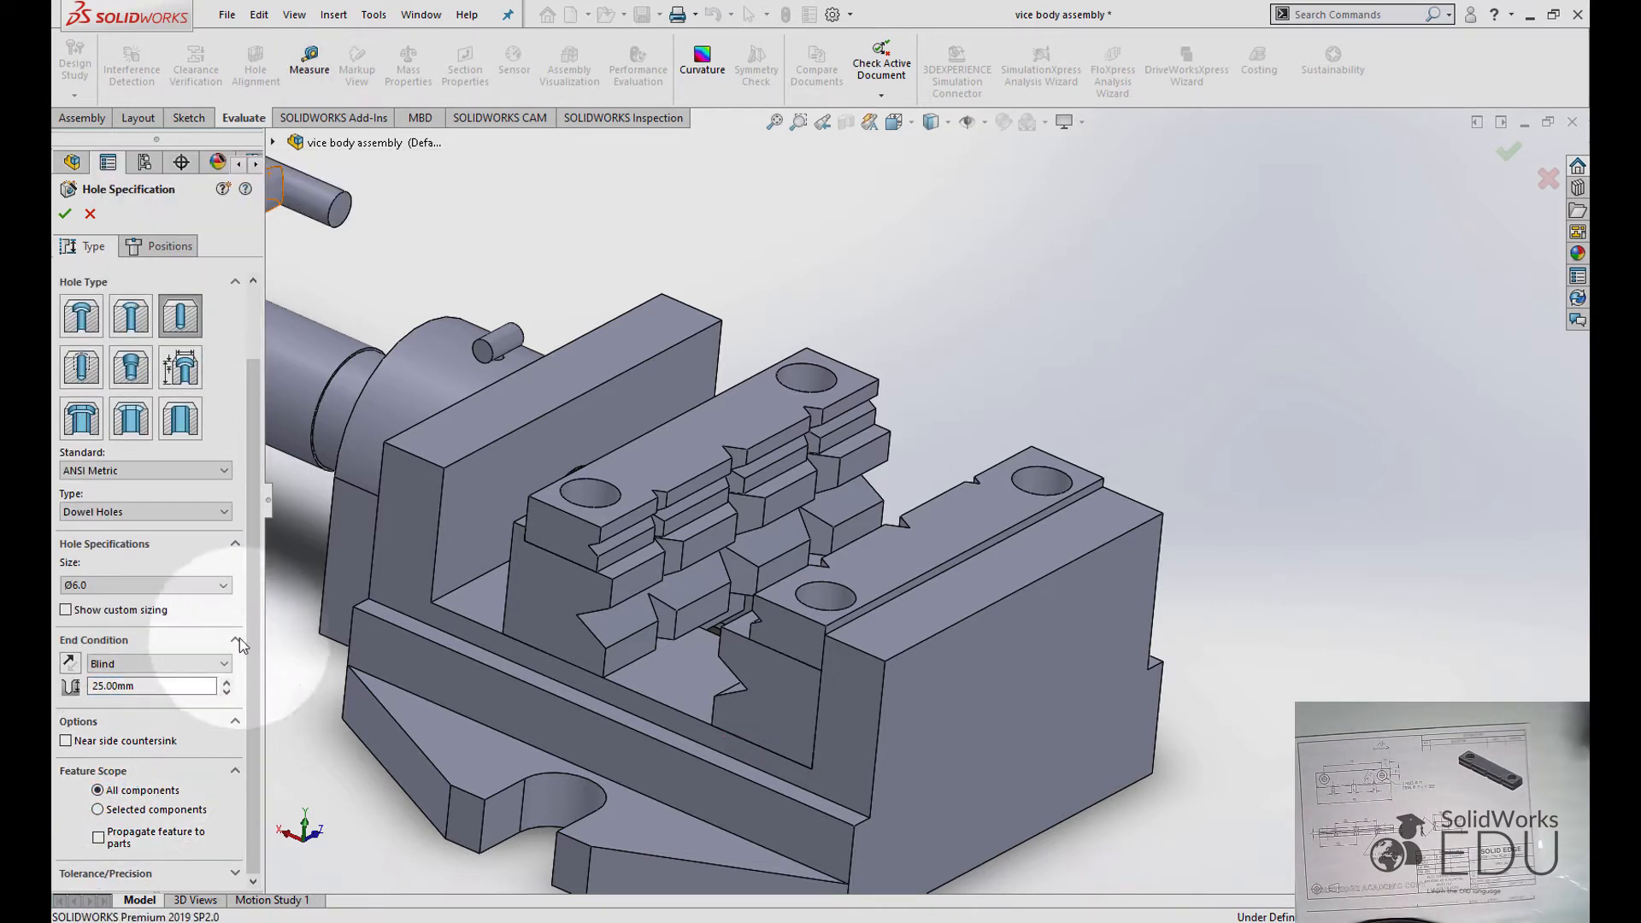
Place two hole points side by side, about 57 mm apart, on the vice body's outer end face in a 3D sketch.
{"action": "left_click", "coordinate": [154, 249]}
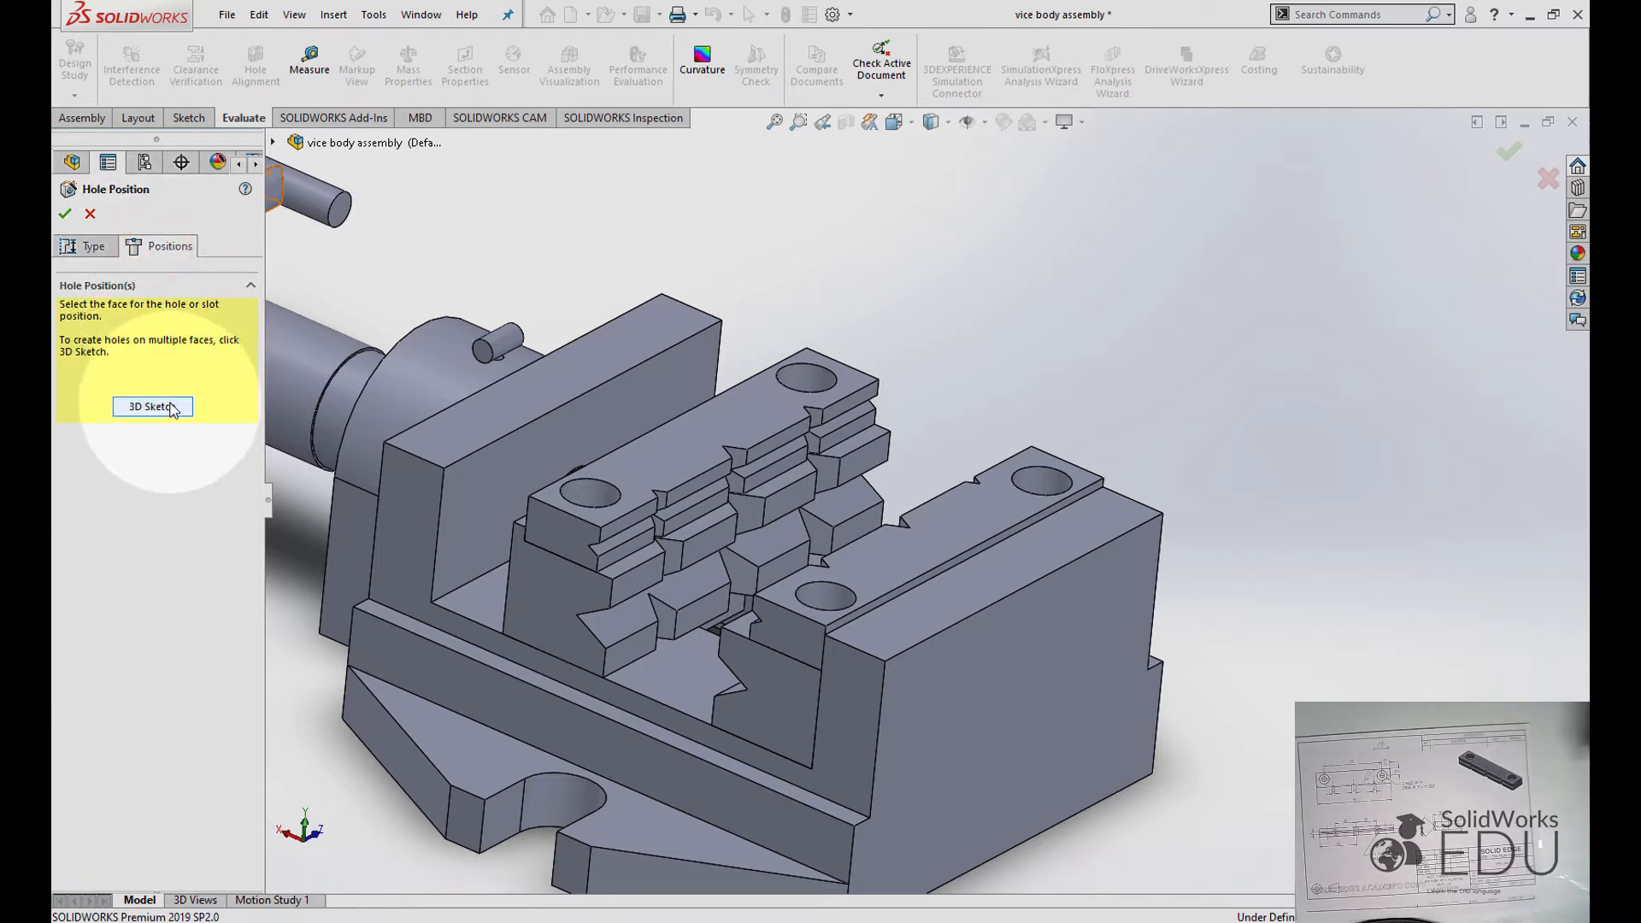
{"action": "left_click", "coordinate": [171, 407]}
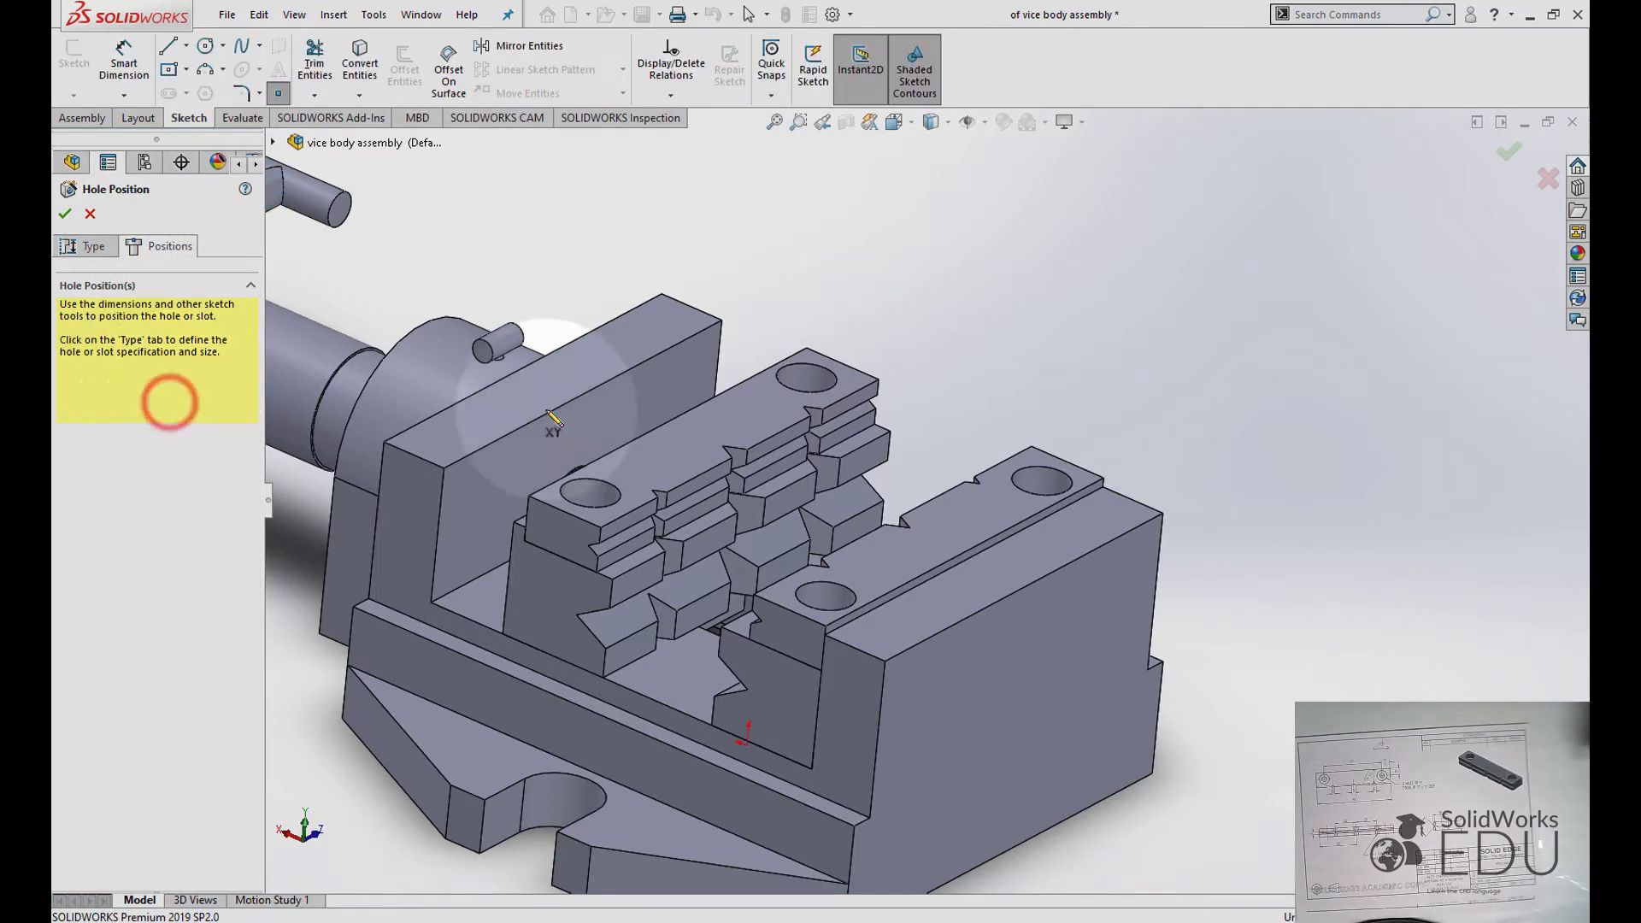
{"action": "left_click", "coordinate": [895, 123]}
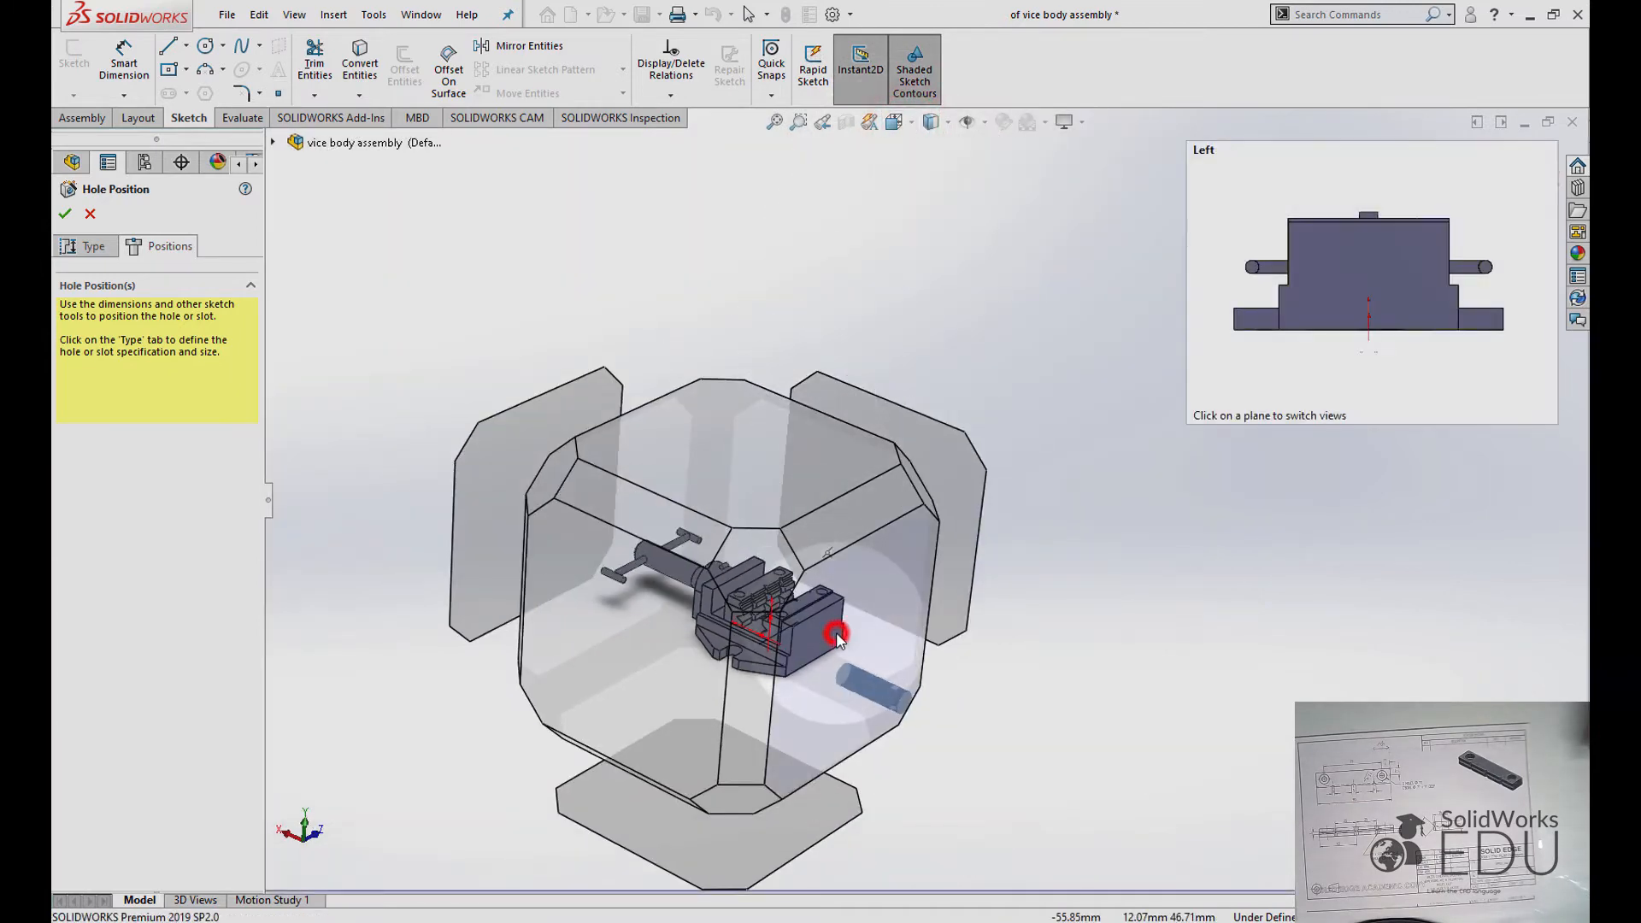
{"action": "left_click", "coordinate": [837, 636]}
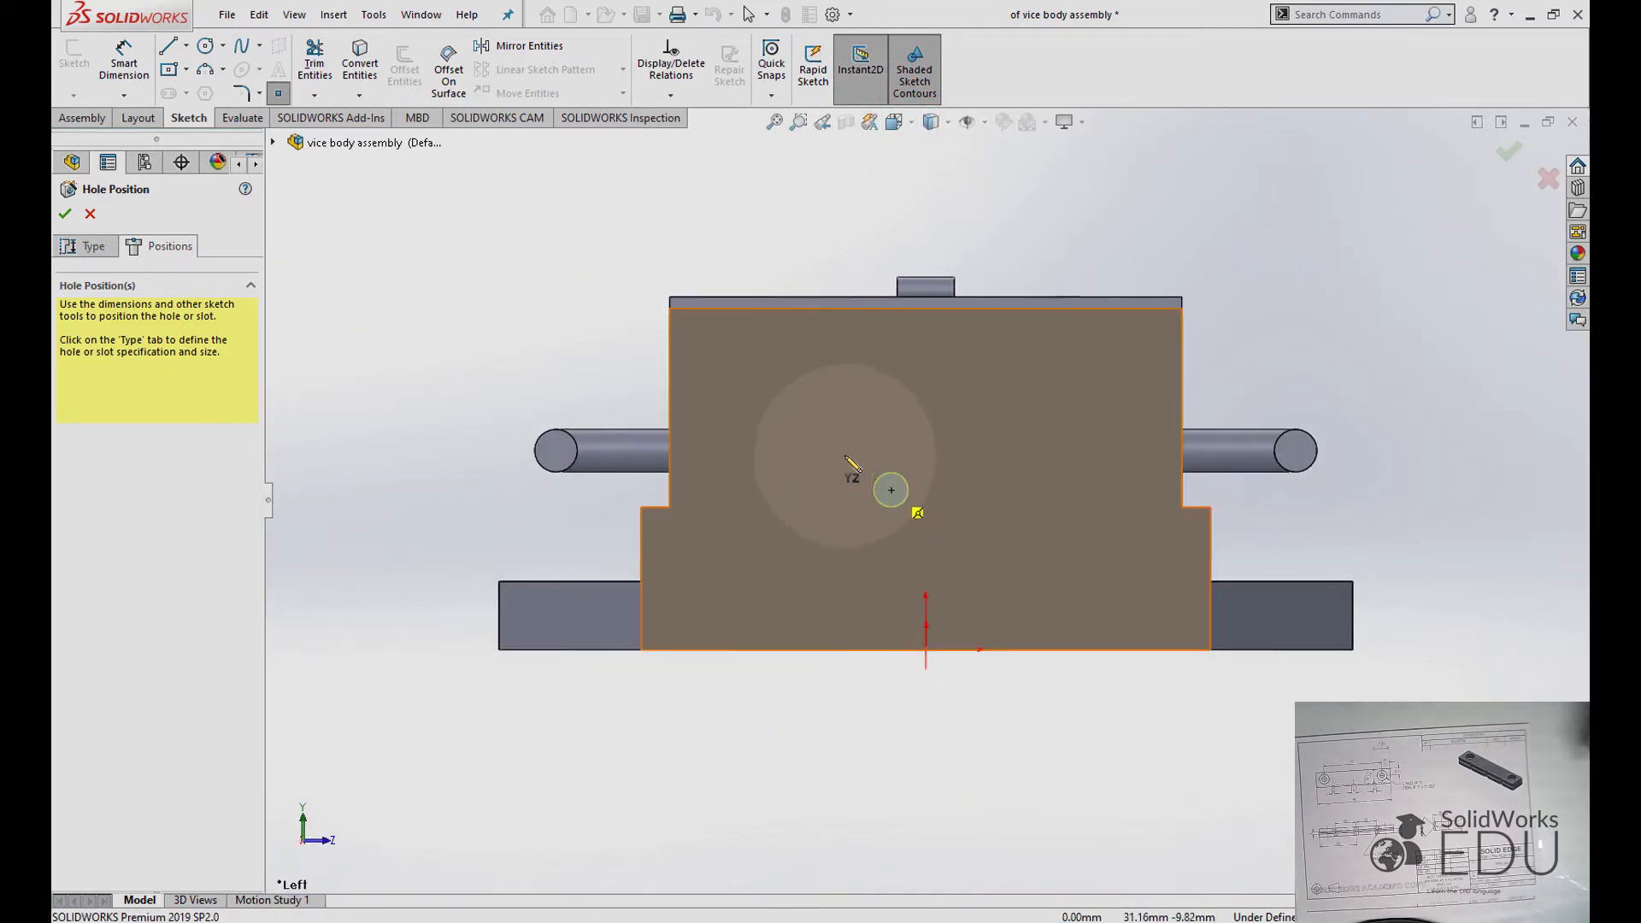
{"action": "left_click", "coordinate": [763, 419]}
{"action": "middle_click_drag", "start_coordinate": [799, 421], "coordinate": [819, 419]}
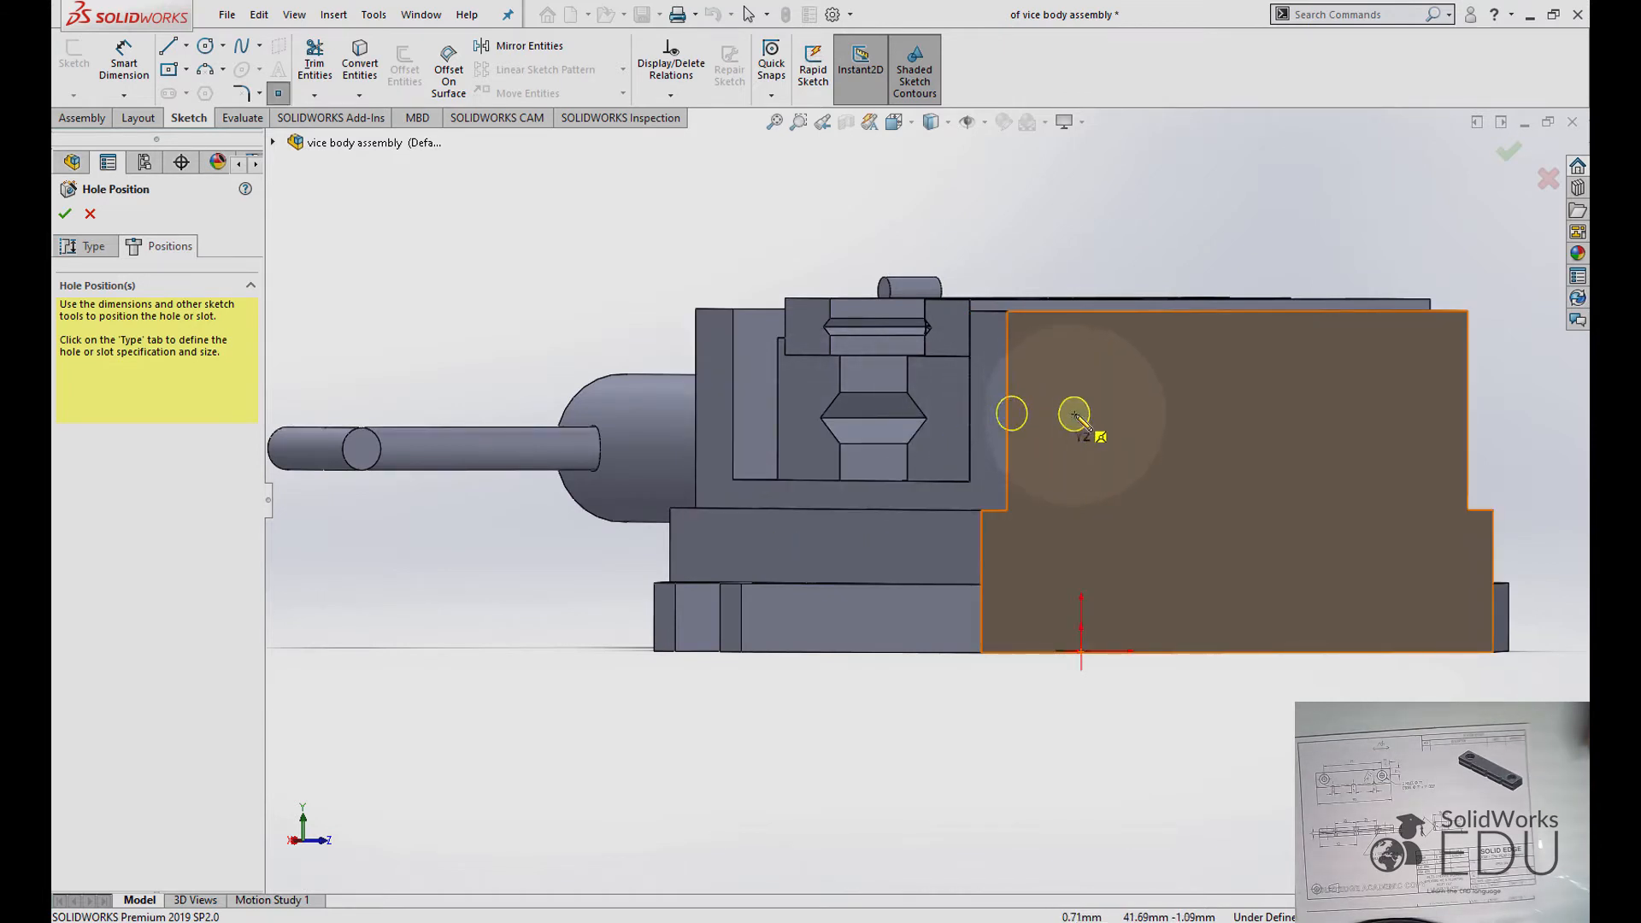
{"action": "left_click", "coordinate": [1083, 414]}
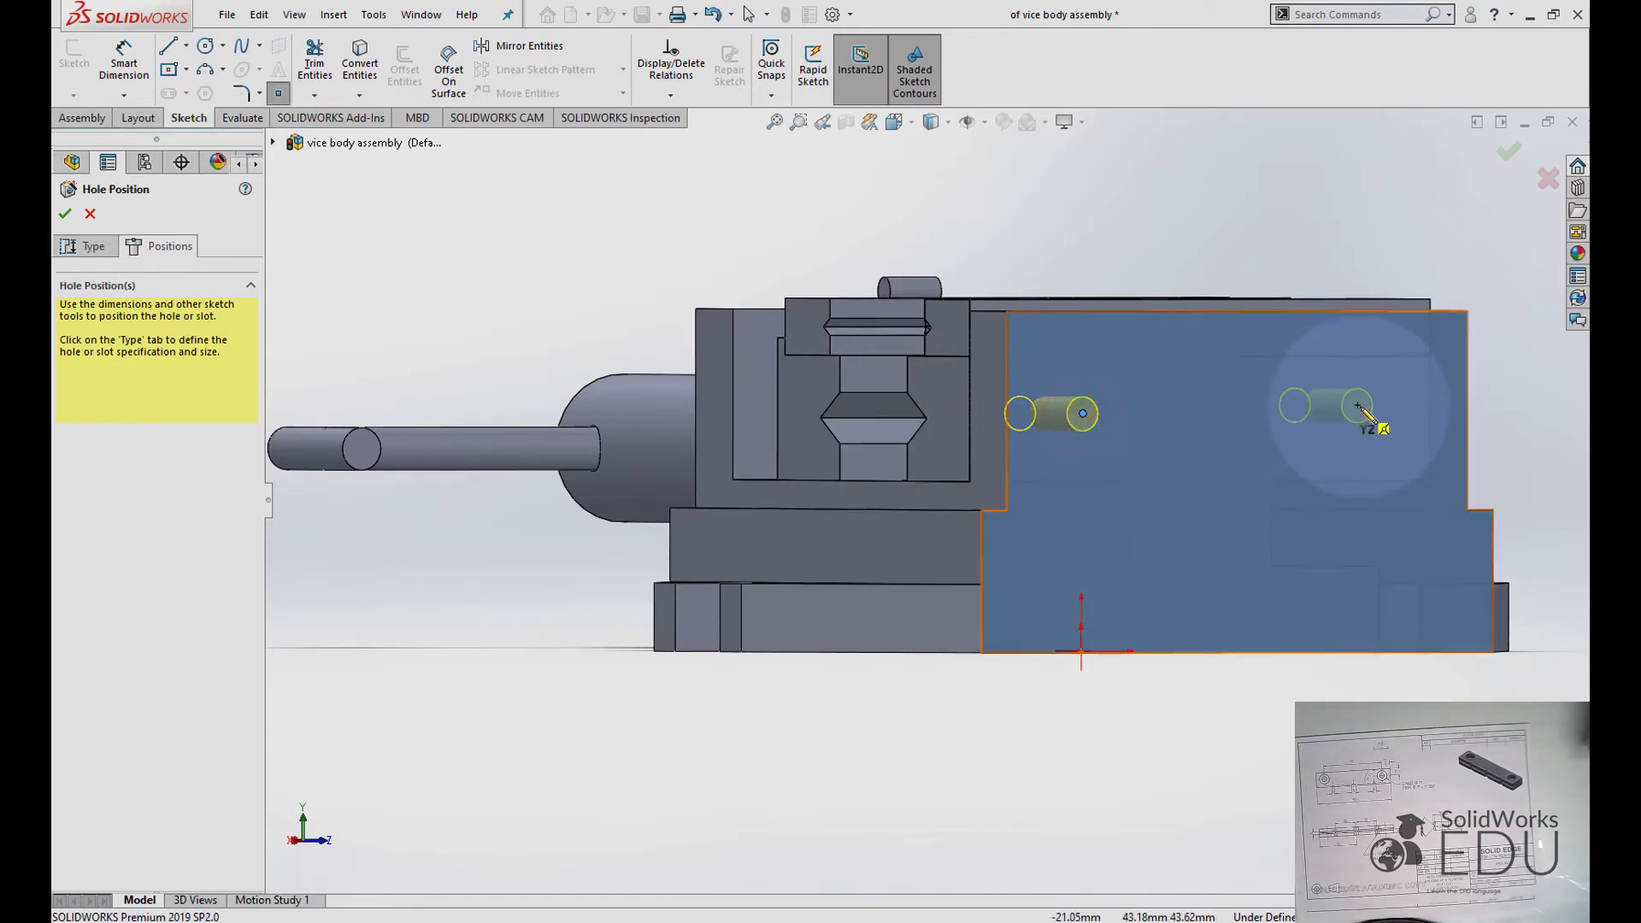
{"action": "left_click", "coordinate": [1372, 413]}
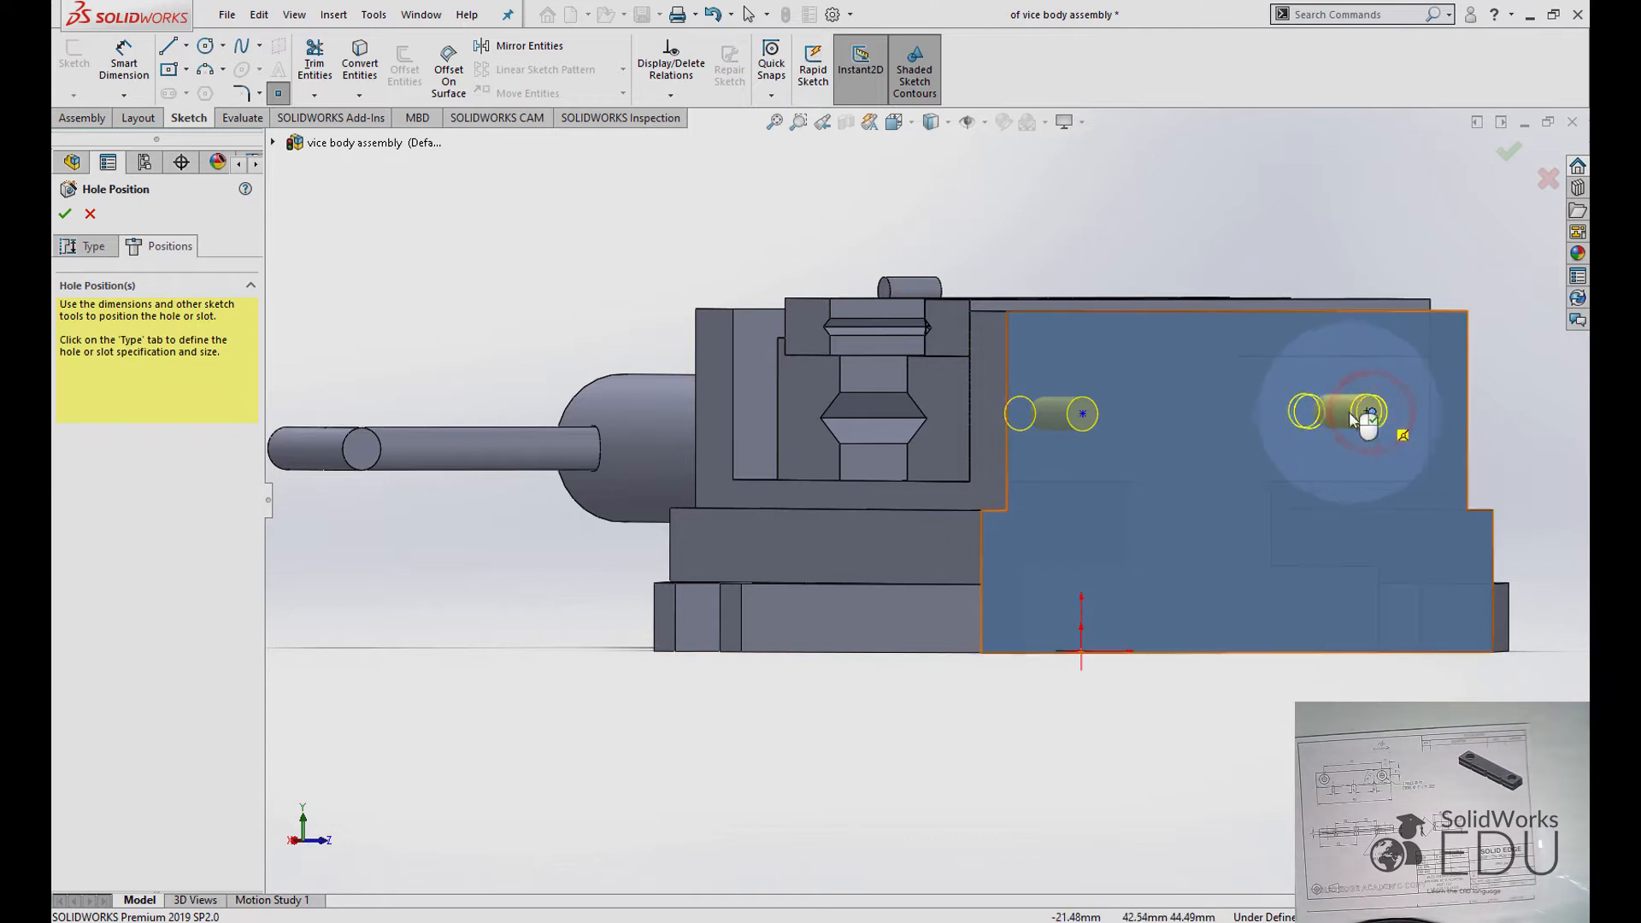
{"action": "key", "text": "Escape"}
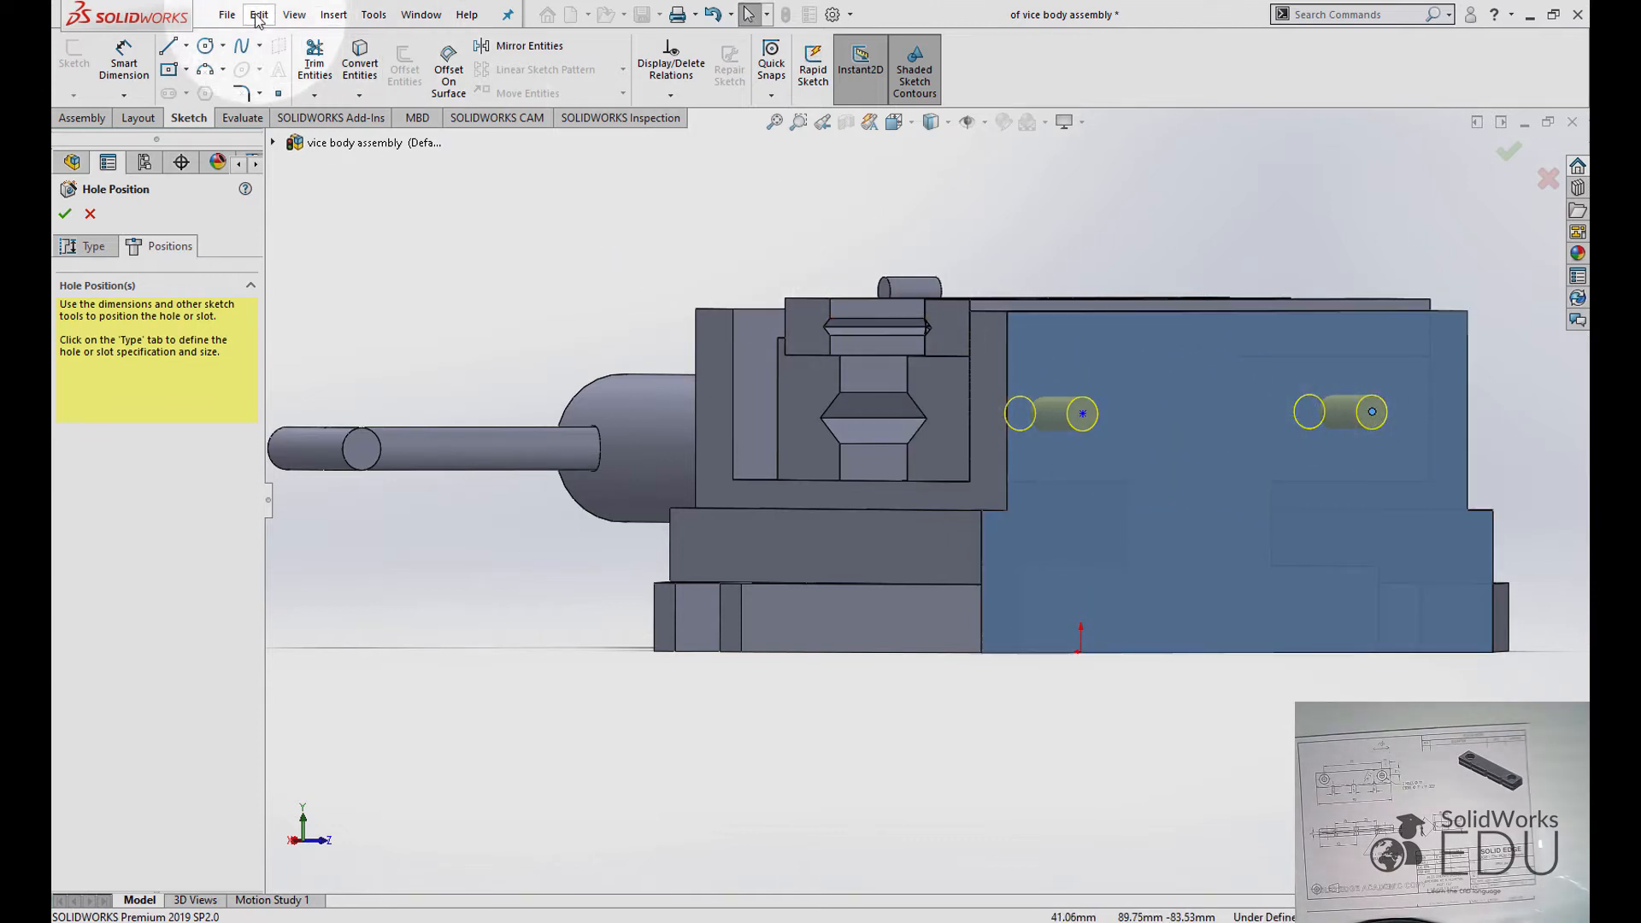
Align the two hole points with an Along Z relation.
{"action": "left_click", "coordinate": [1083, 414]}
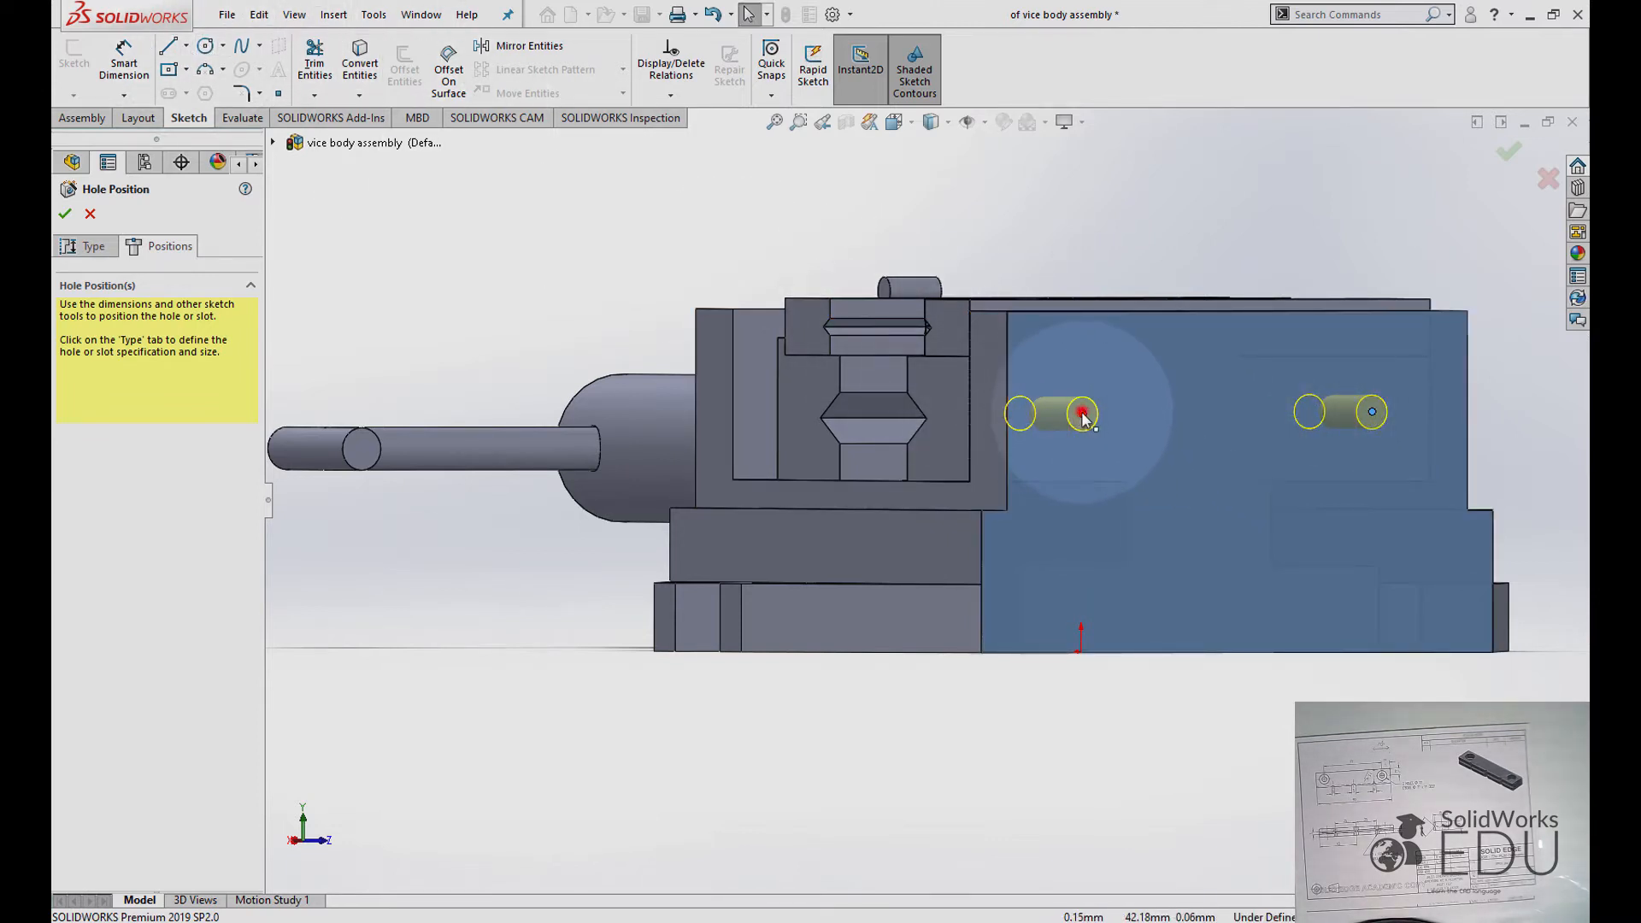
{"action": "left_click", "coordinate": [1373, 413], "text": "ctrl"}
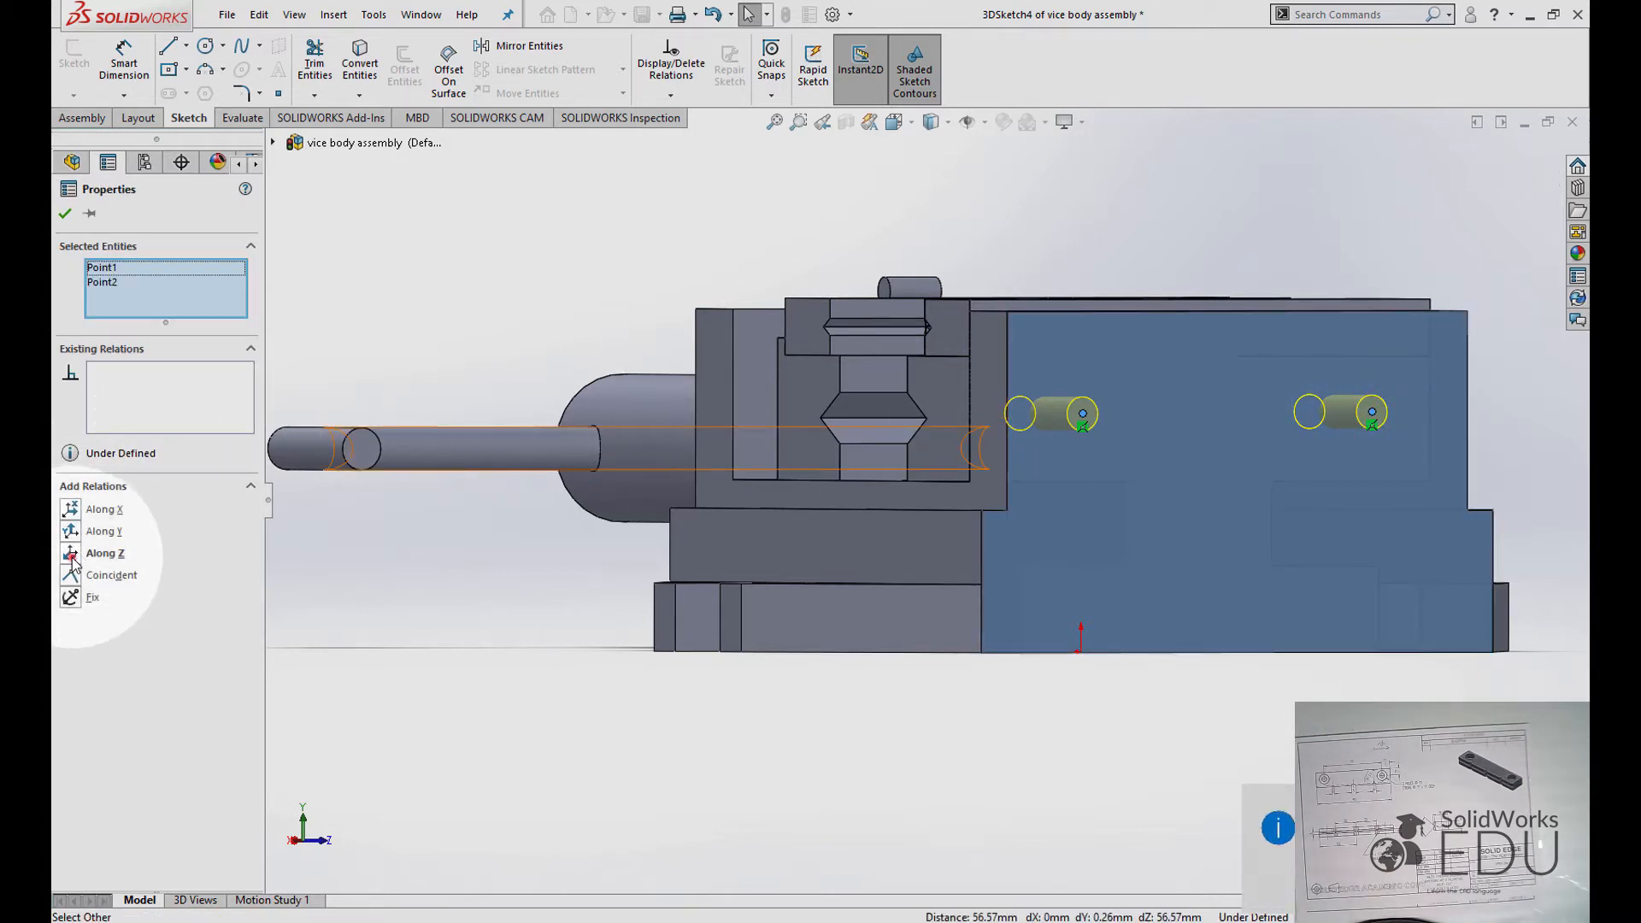
{"action": "left_click", "coordinate": [64, 212]}
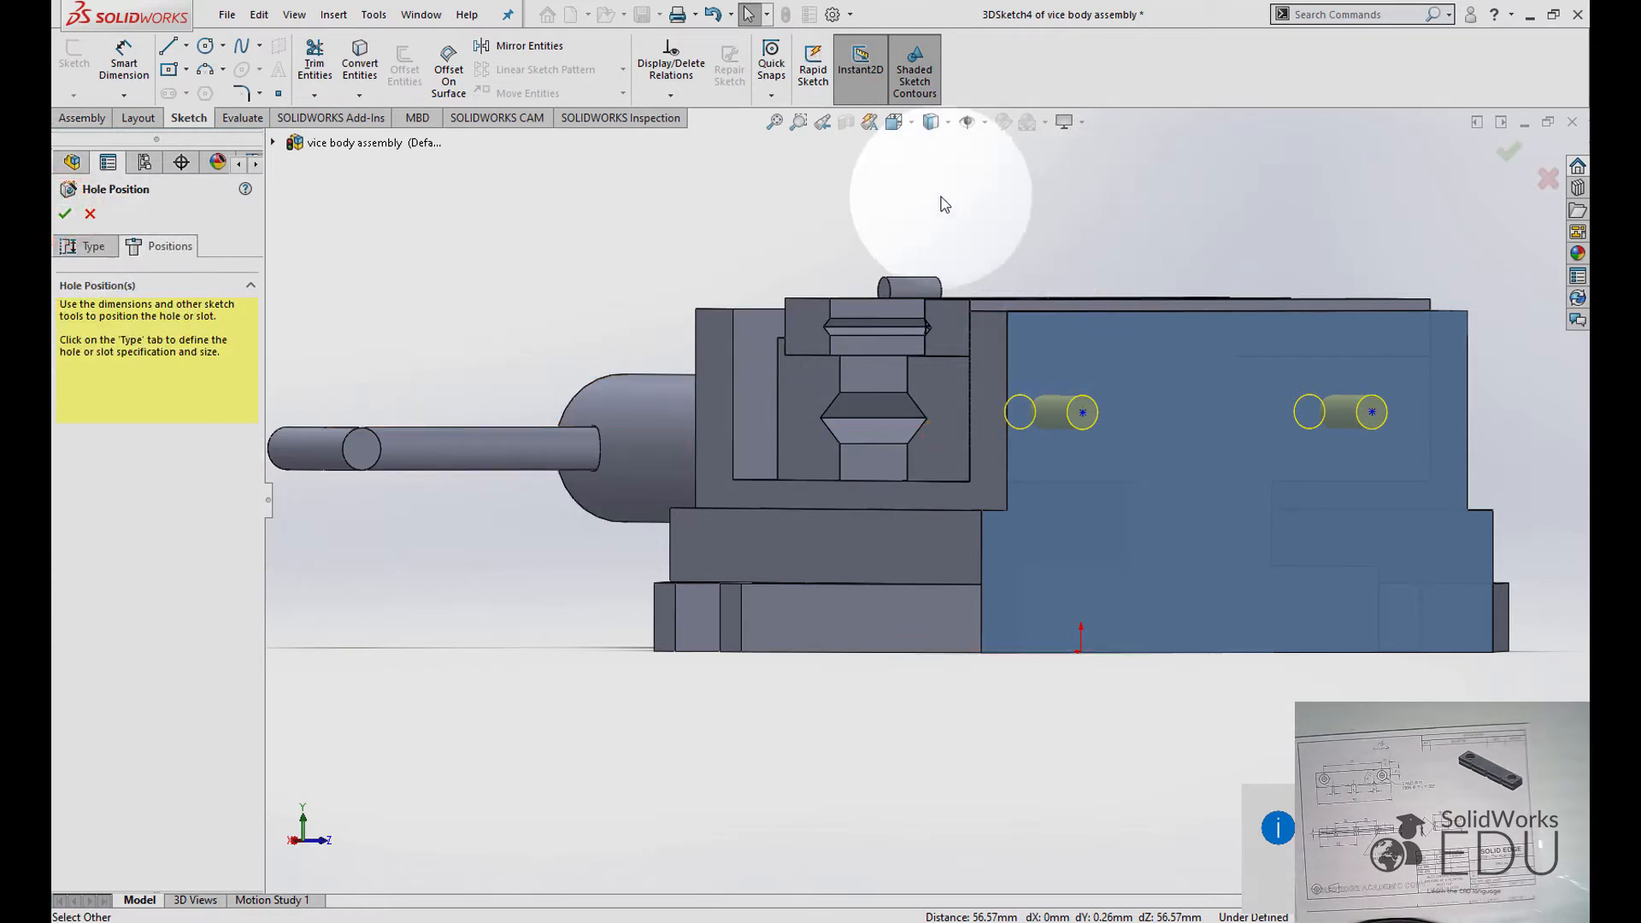
Draw a centerline connecting the two hole points.
{"action": "left_click", "coordinate": [186, 48]}
{"action": "left_click", "coordinate": [183, 94]}
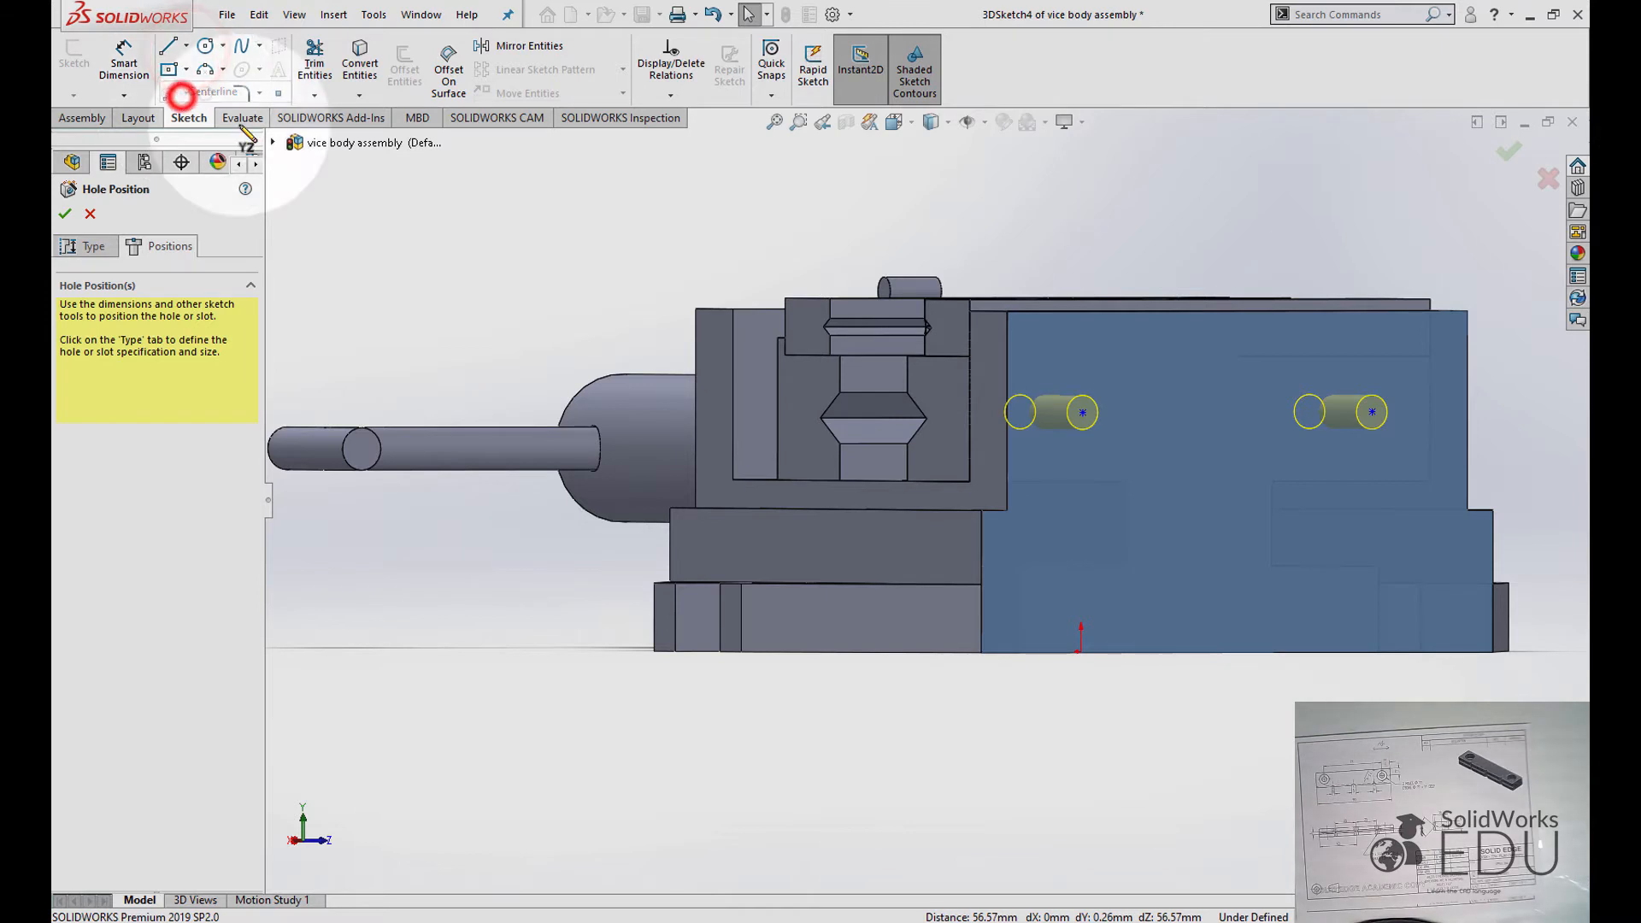
{"action": "left_click", "coordinate": [1083, 413]}
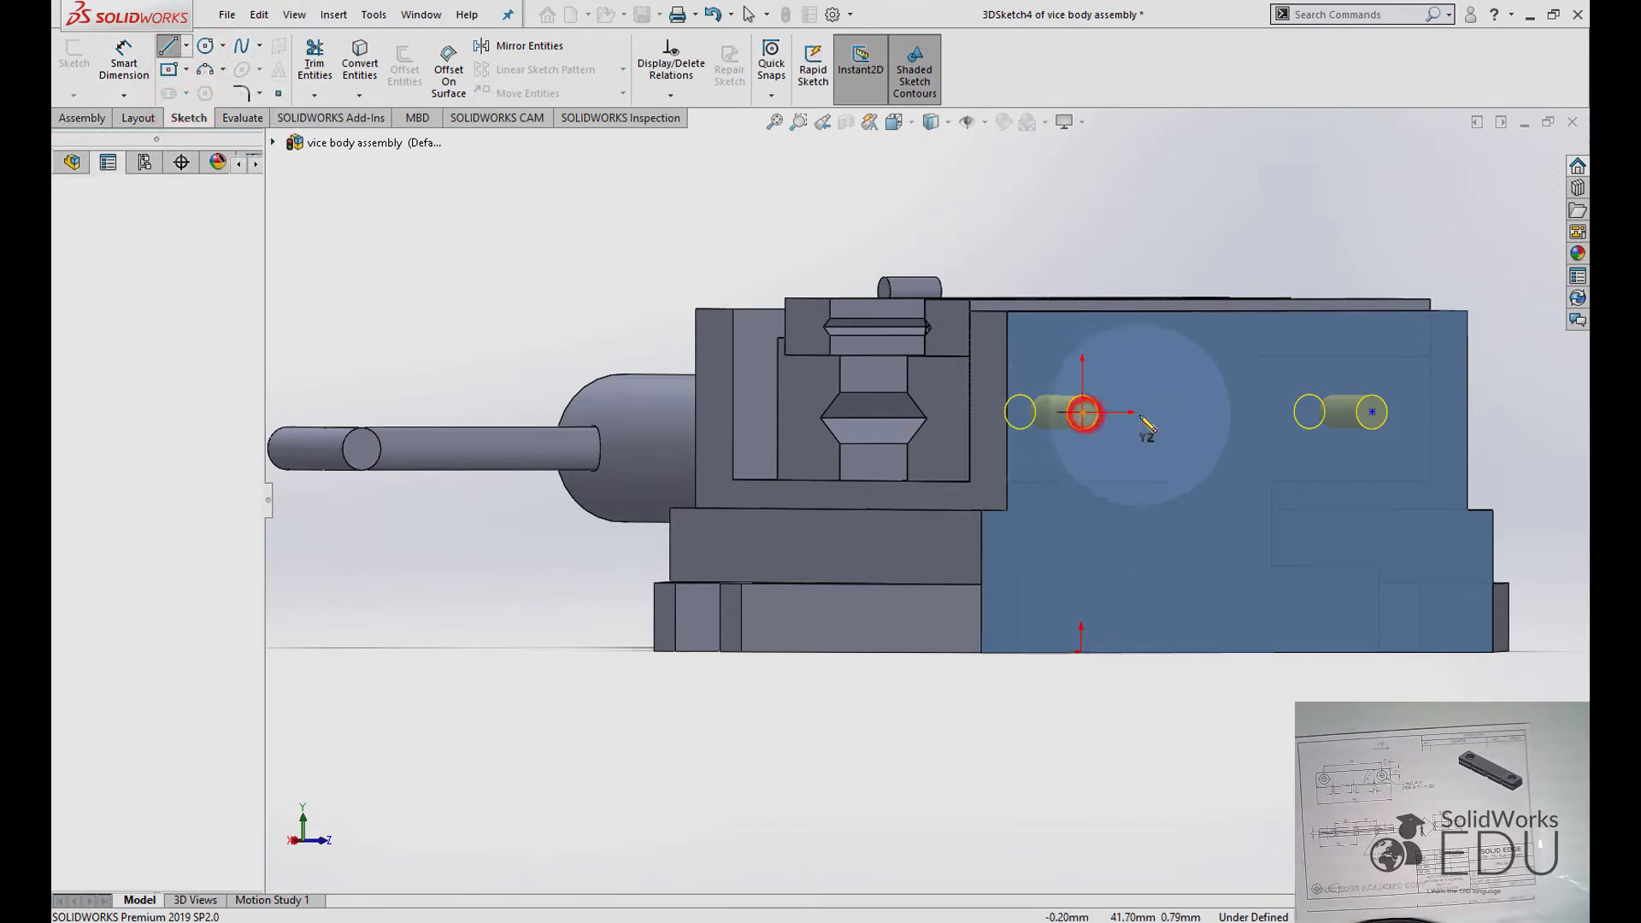
{"action": "left_click", "coordinate": [1373, 413]}
{"action": "key", "text": "Escape"}
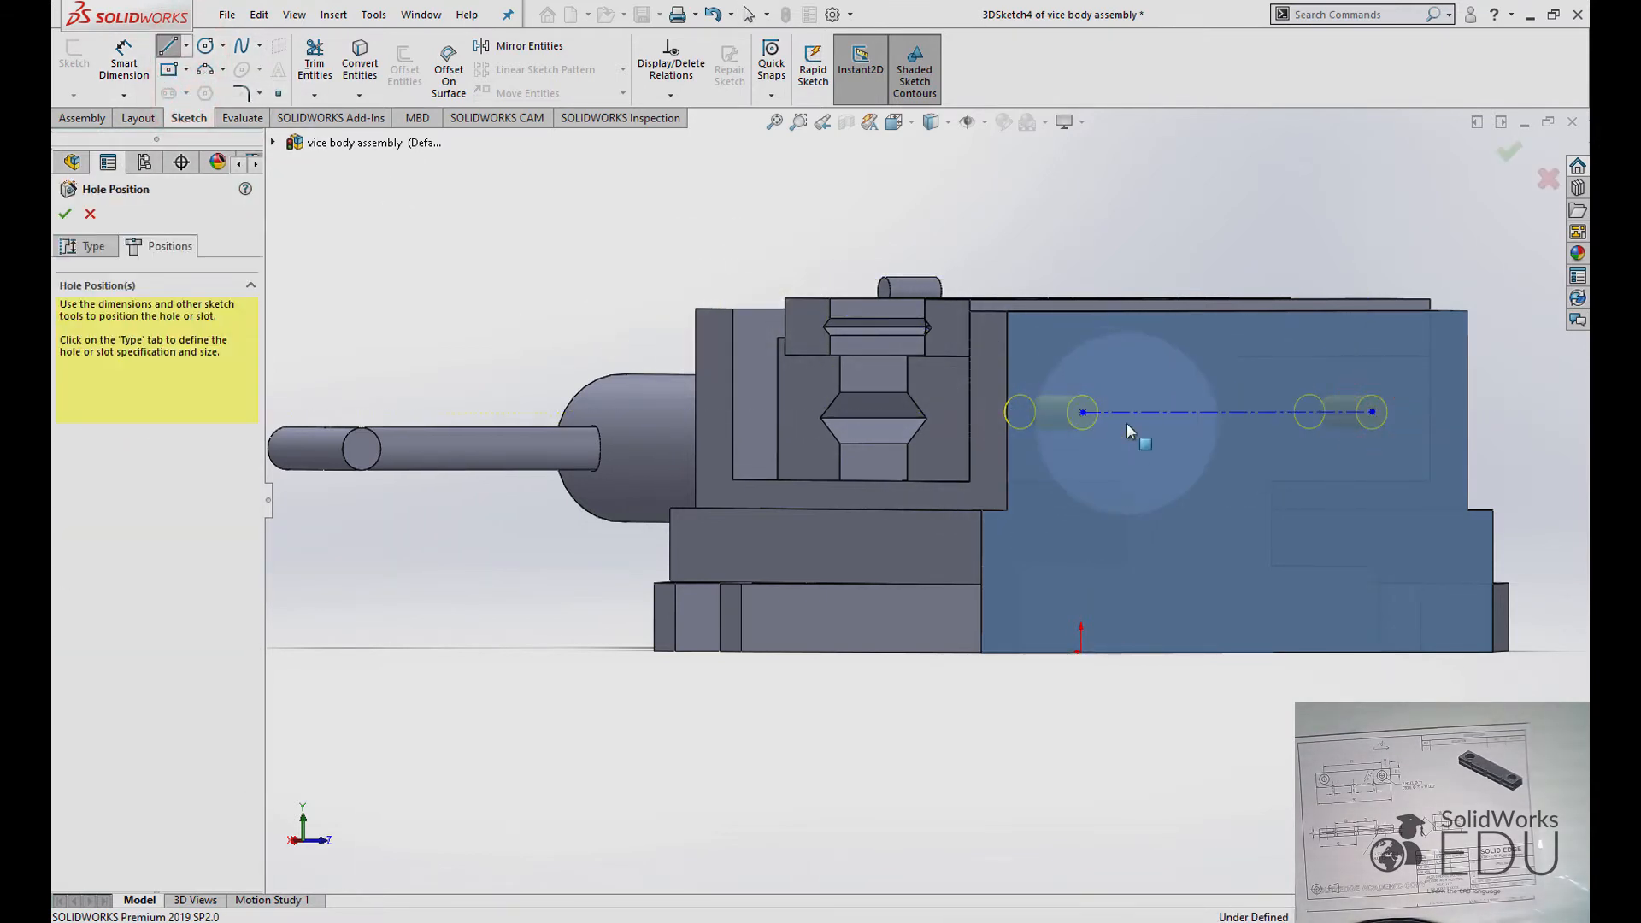
Draw a second centerline from the midpoint of the line between the holes down to the origin in the left view.
{"action": "middle_click_drag", "start_coordinate": [1231, 415], "coordinate": [1104, 401]}
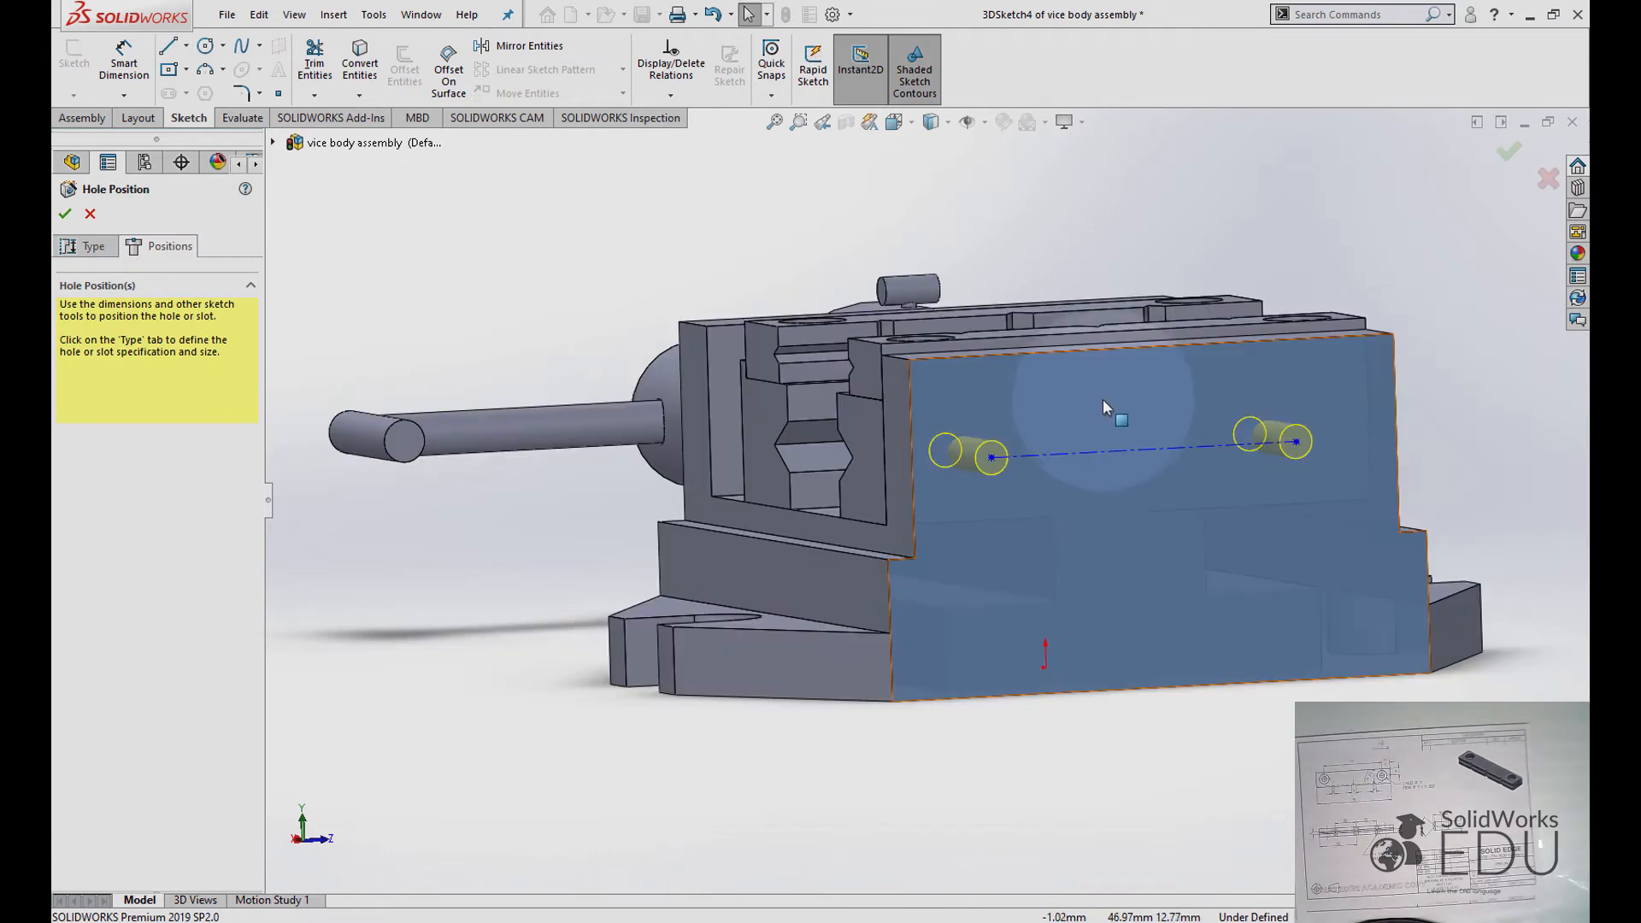
{"action": "left_click", "coordinate": [898, 122]}
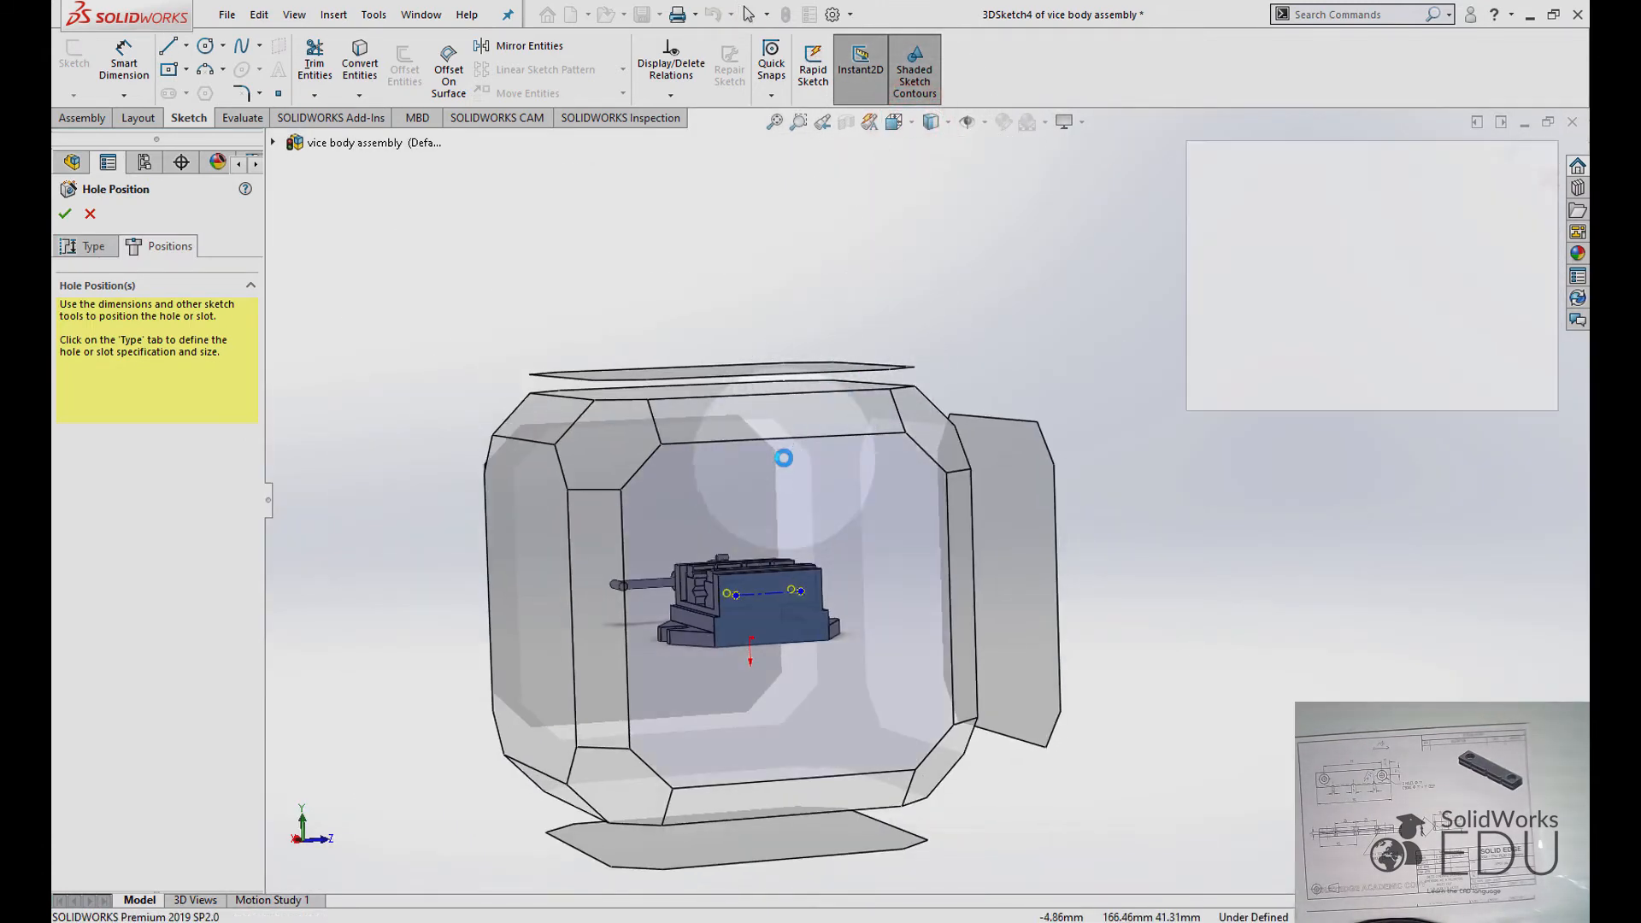
{"action": "left_click", "coordinate": [764, 526]}
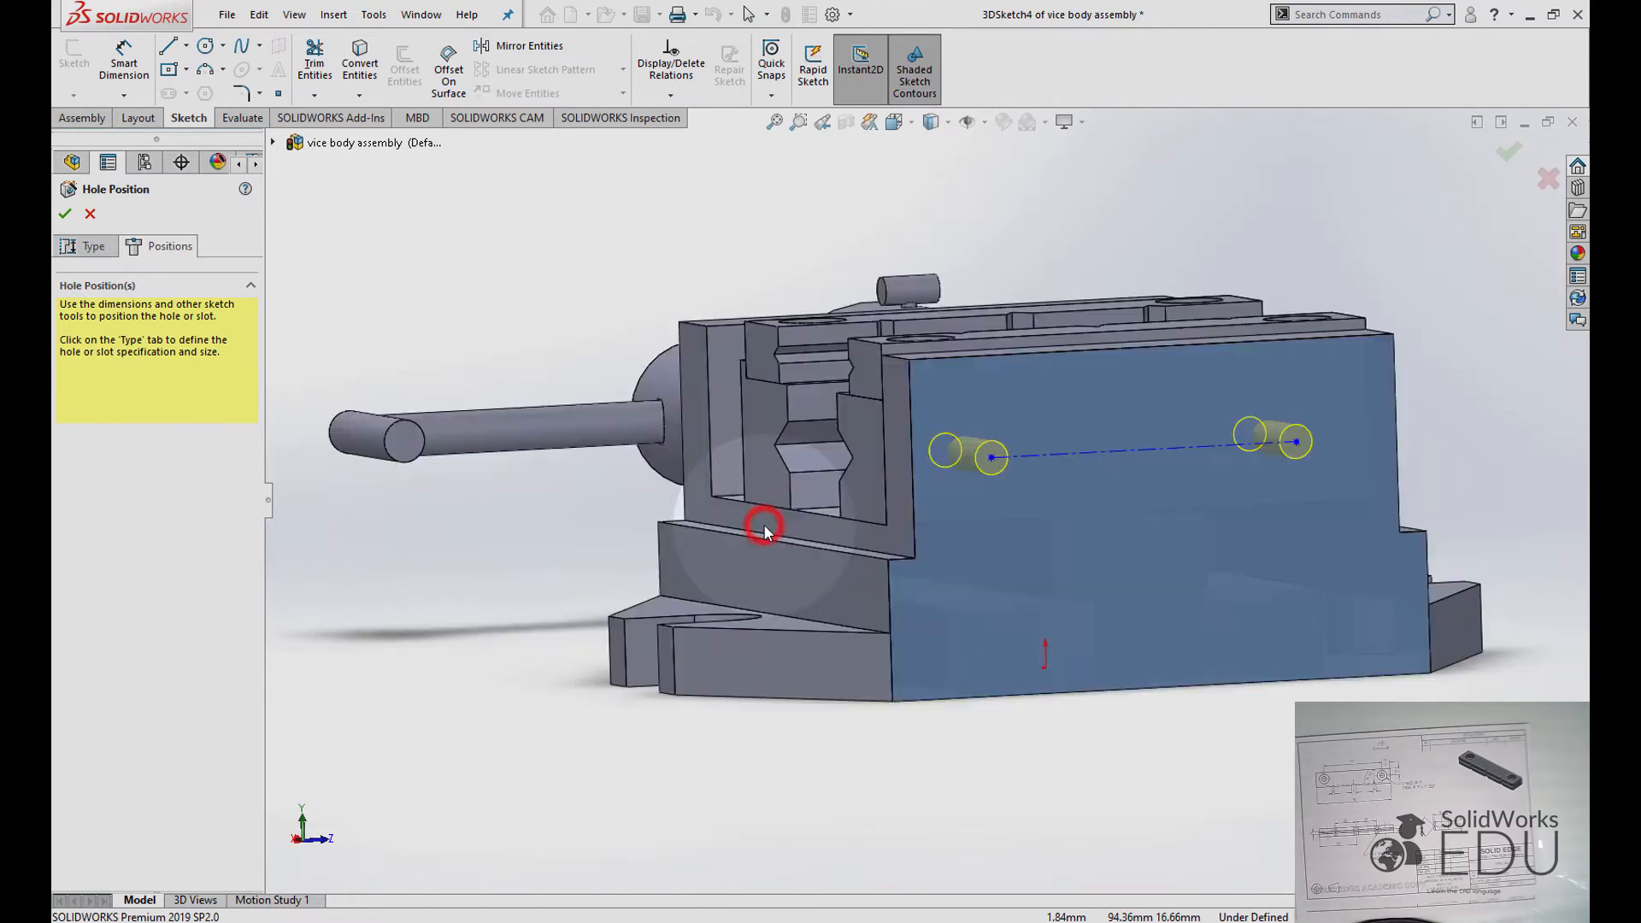
{"action": "left_click", "coordinate": [932, 767]}
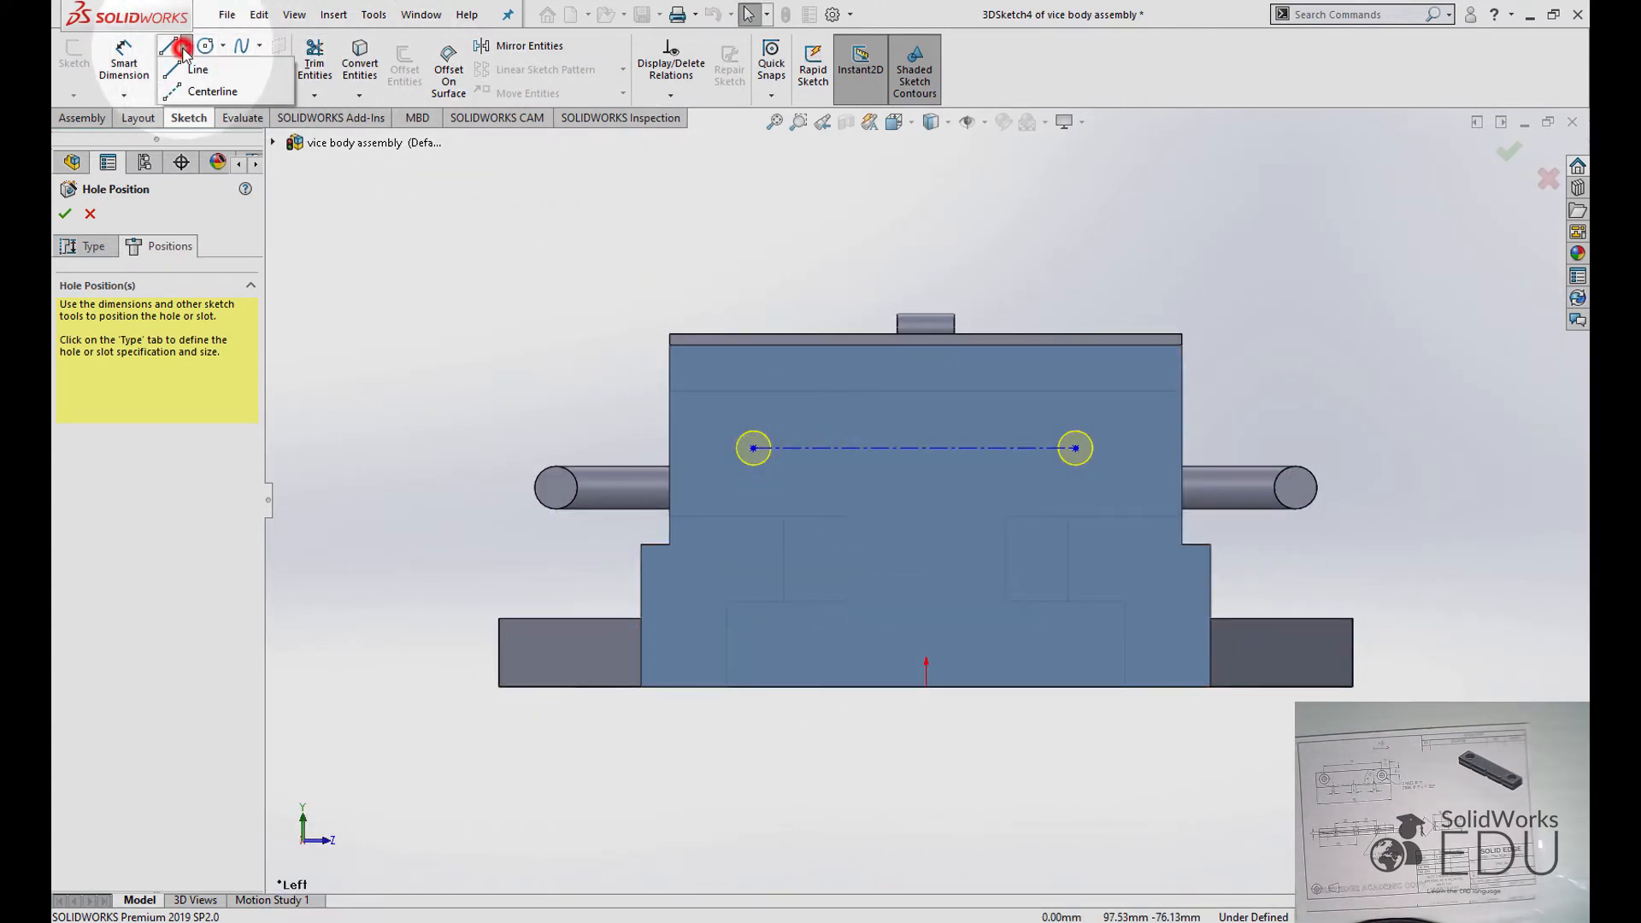
{"action": "left_click", "coordinate": [208, 91]}
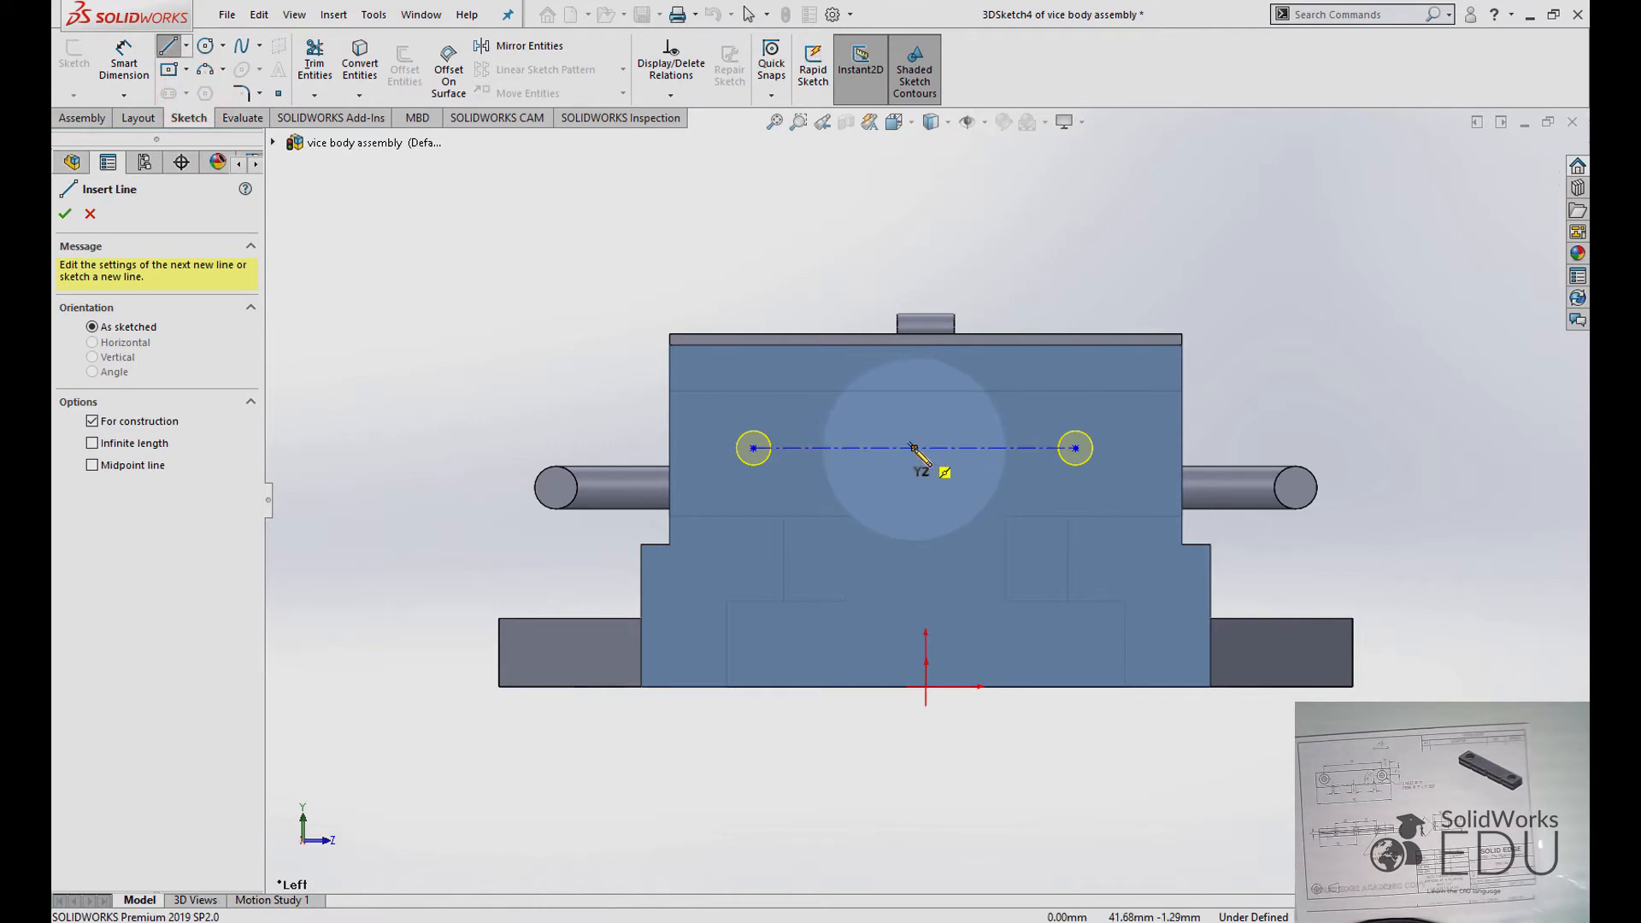
{"action": "scroll", "coordinate": [913, 447], "scroll_direction": "down", "scroll_amount": 5}
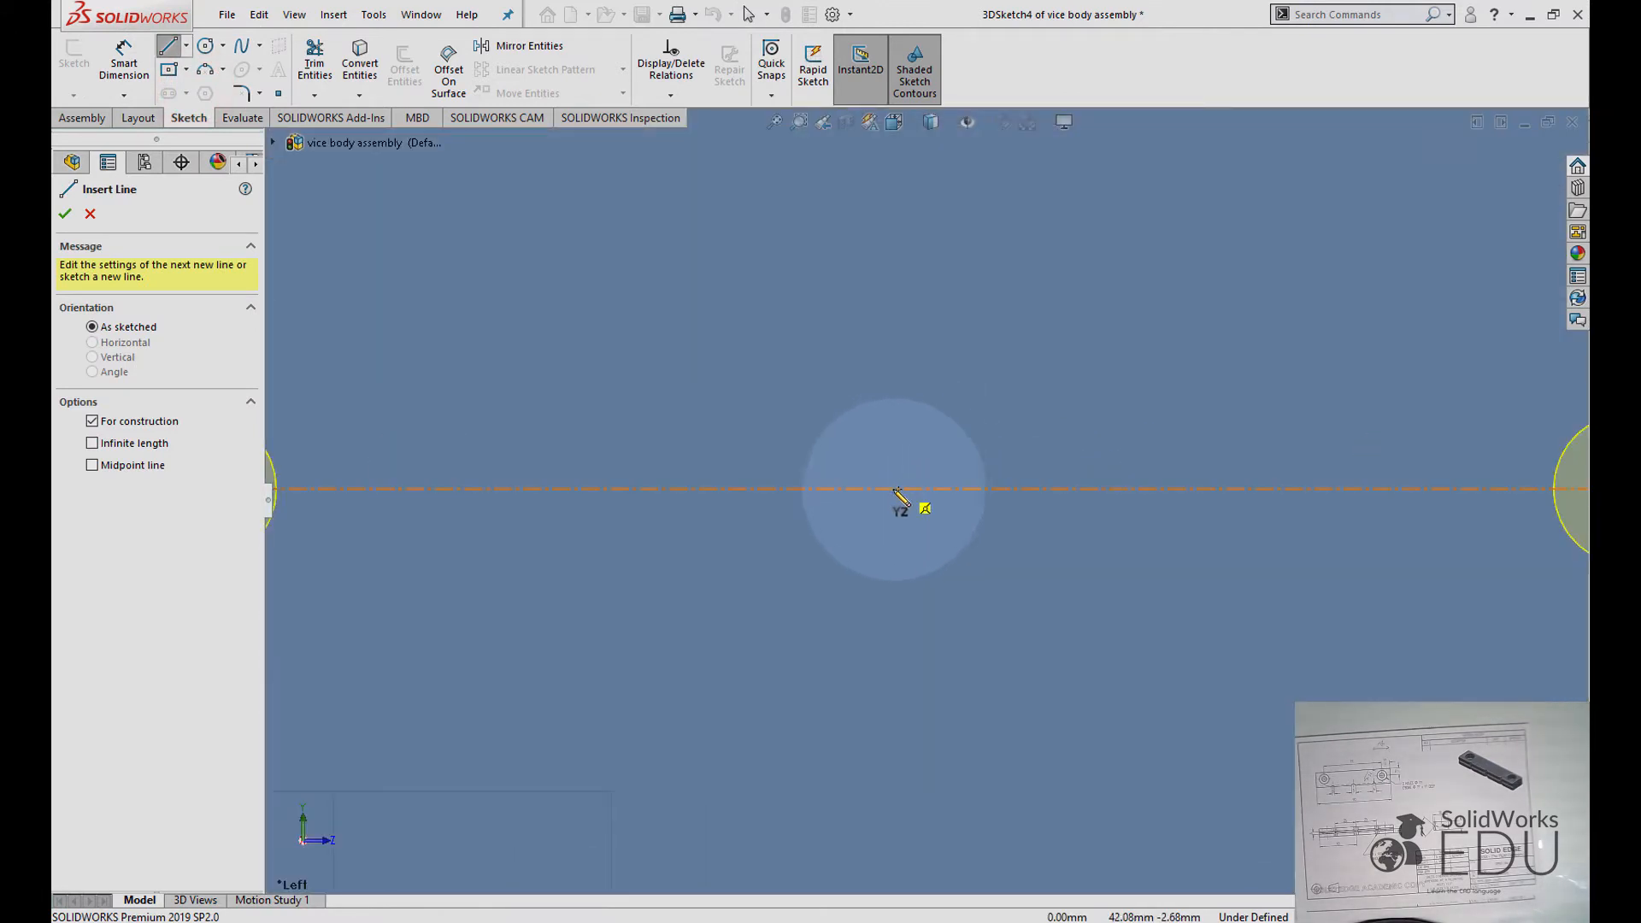
{"action": "scroll", "coordinate": [896, 491], "scroll_direction": "up", "scroll_amount": 2}
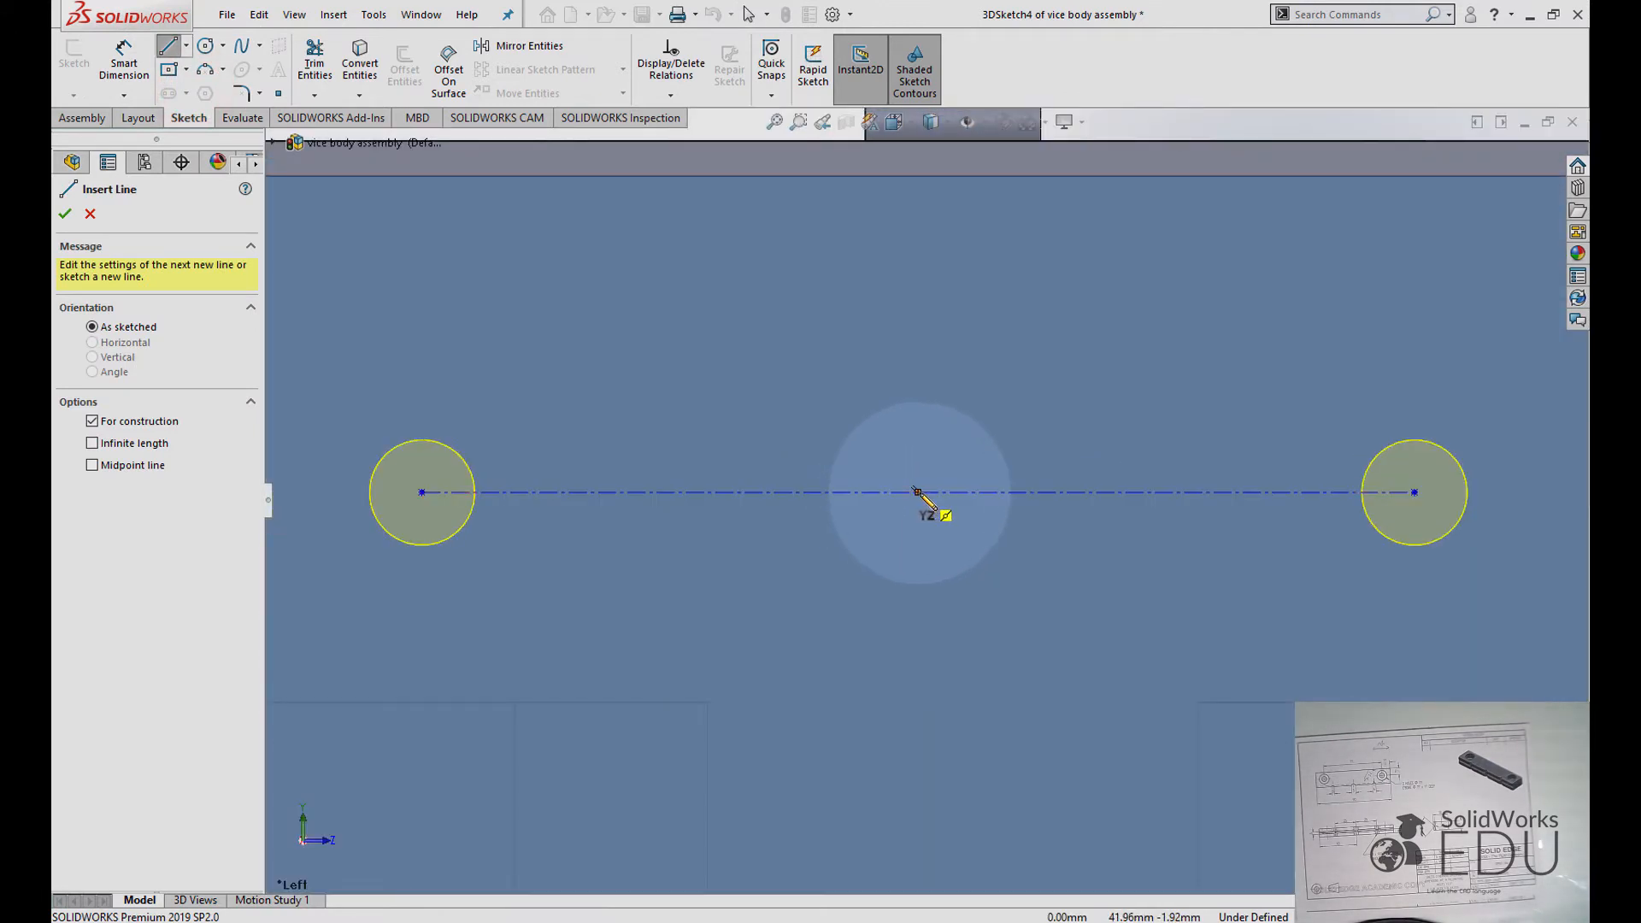
{"action": "left_click", "coordinate": [919, 493]}
{"action": "scroll", "coordinate": [935, 641], "scroll_direction": "up", "scroll_amount": 3}
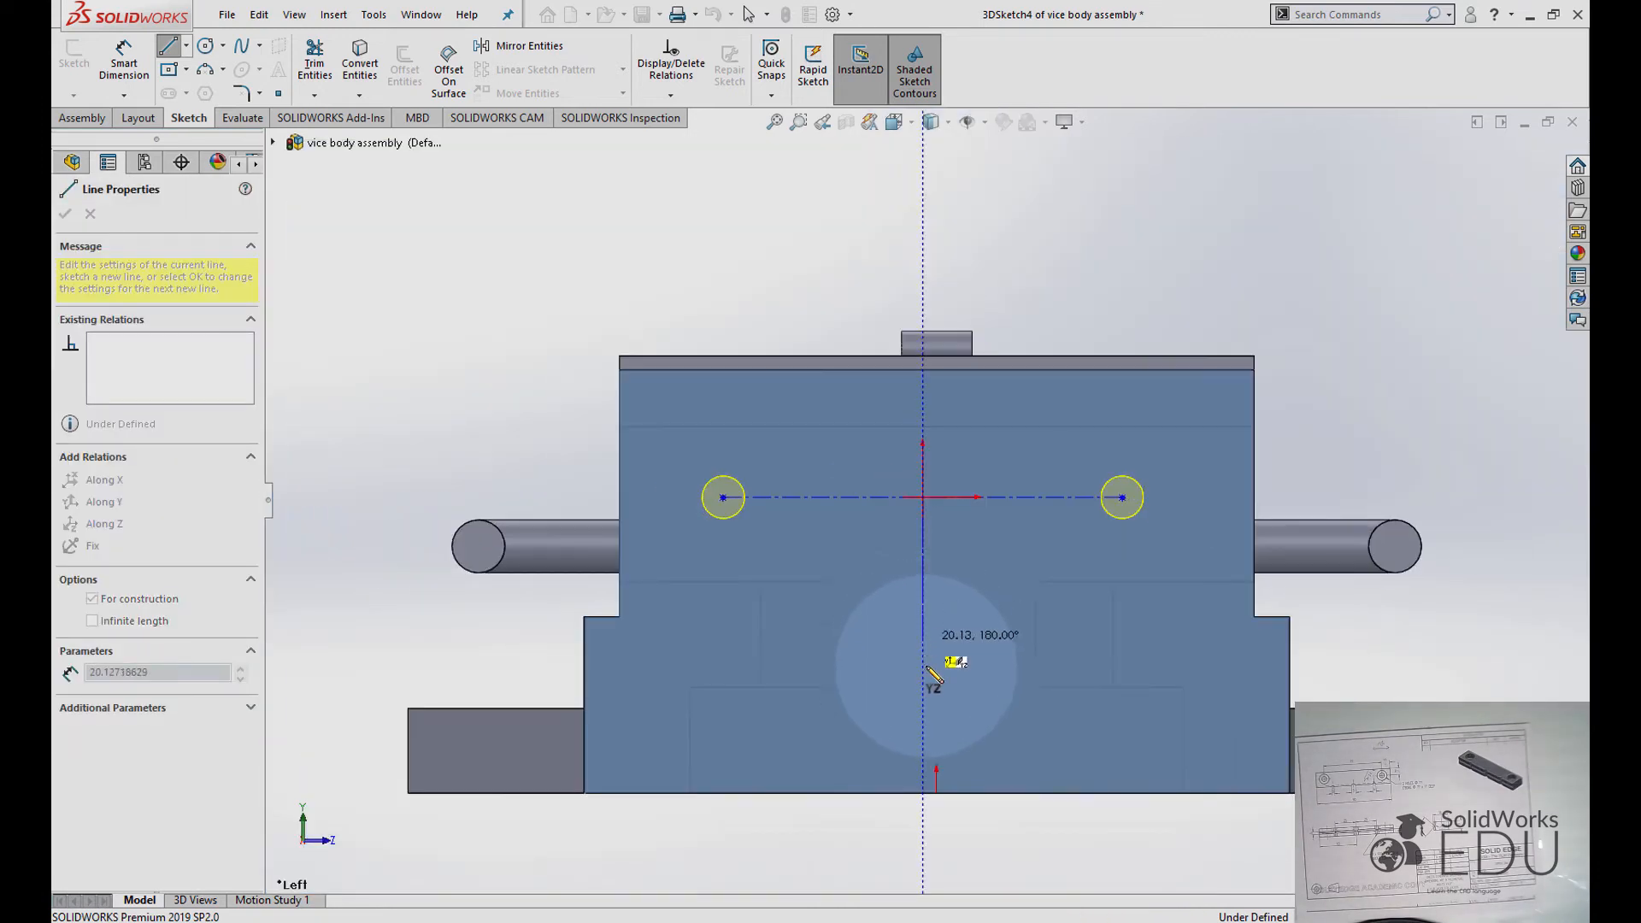
{"action": "left_click", "coordinate": [936, 794]}
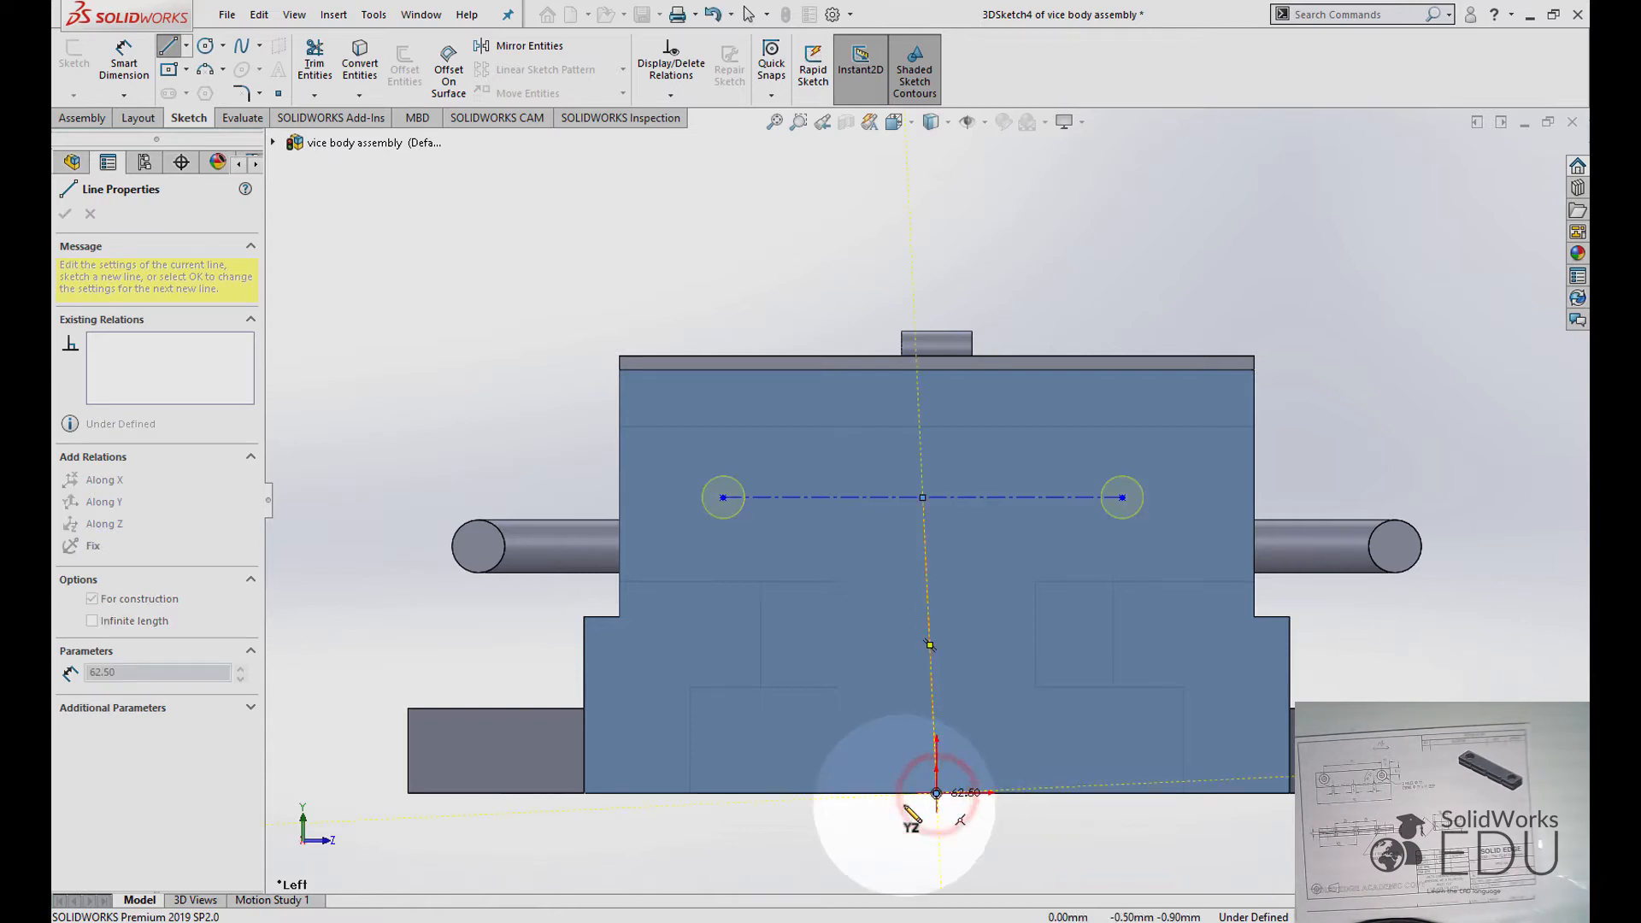
Apply an Along Y relation to the centerline running from the midpoint between the holes down to the origin.
{"action": "key", "text": "Escape"}
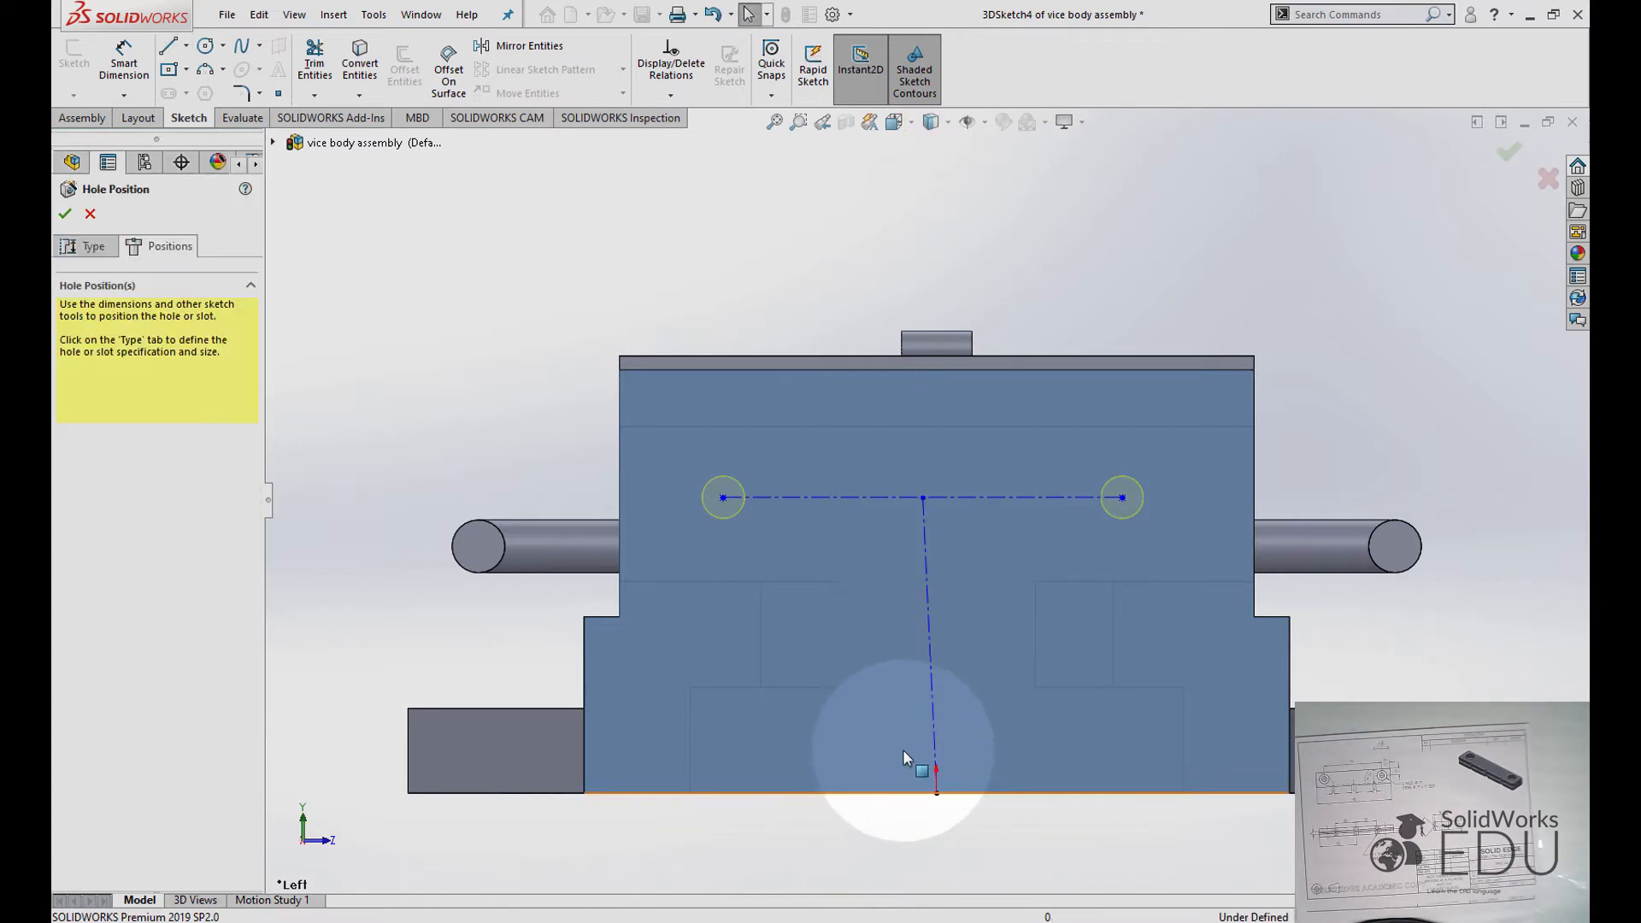
{"action": "left_click", "coordinate": [925, 556]}
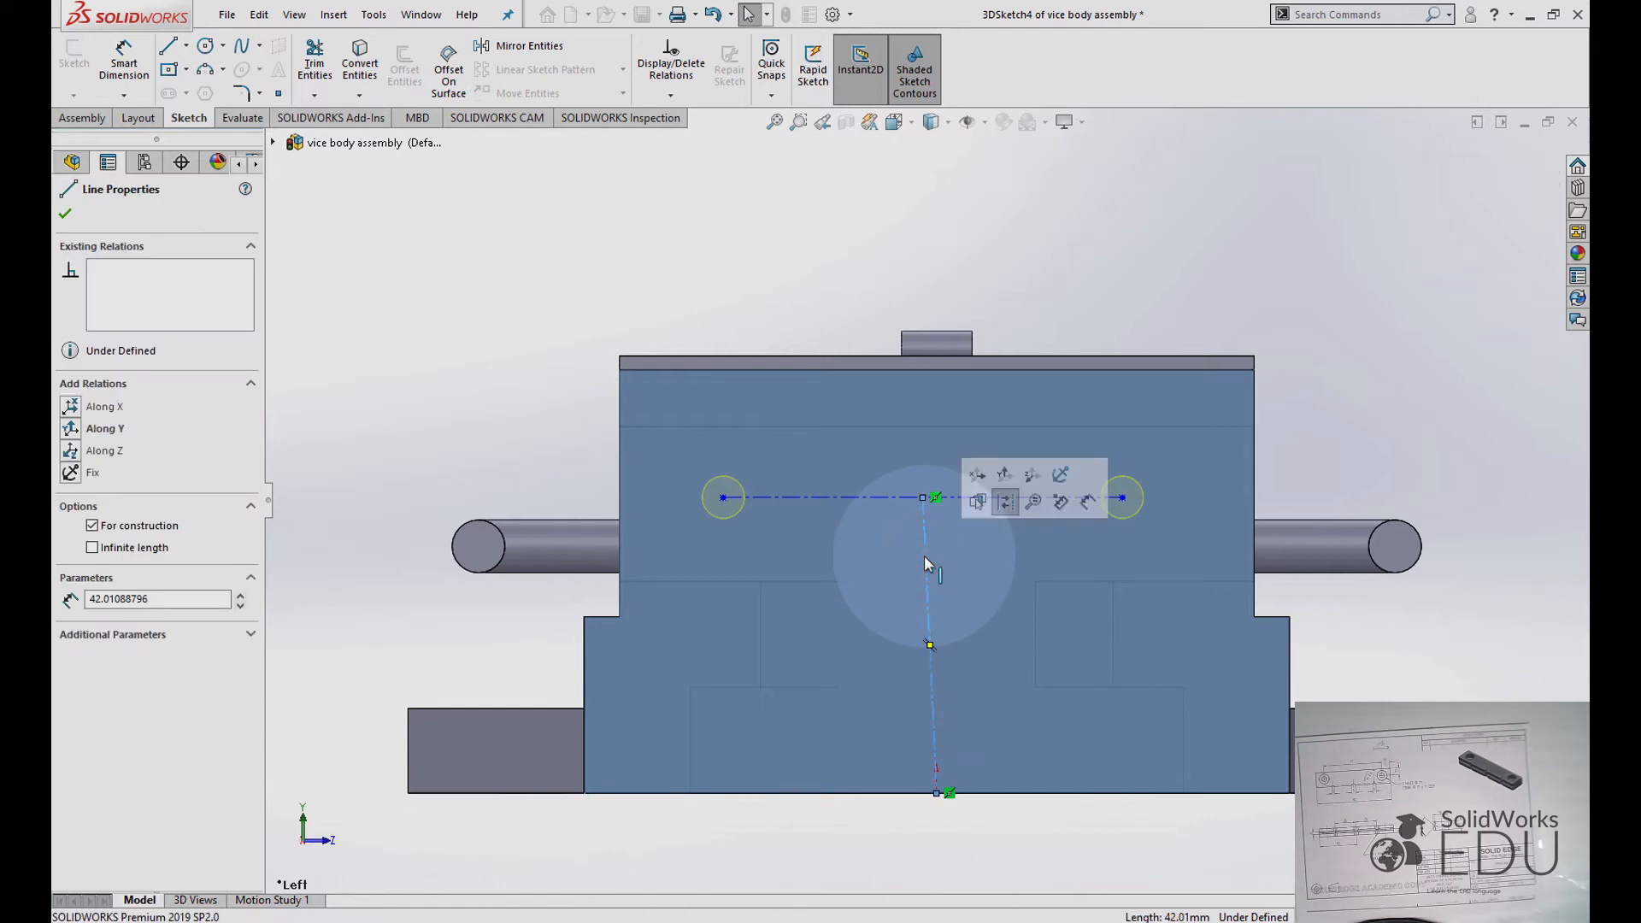
{"action": "left_click", "coordinate": [71, 430]}
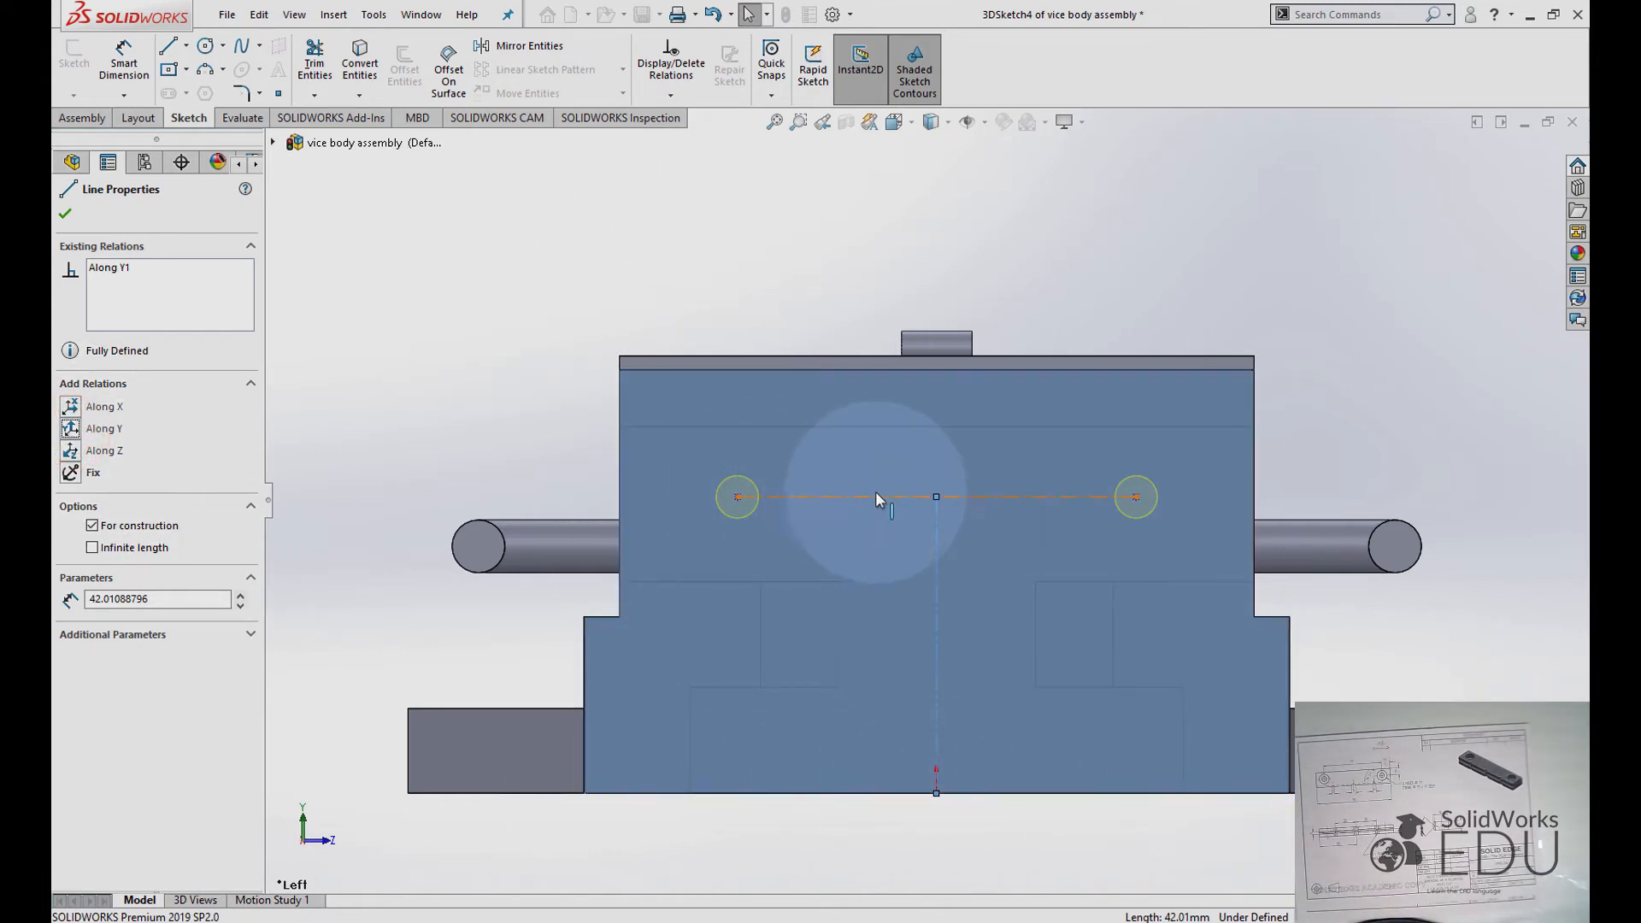
Draw a centerline about 34 mm long from the midpoint between the holes to the edge at the root of the fixed jaw's large V-groove.
{"action": "middle_click_drag", "start_coordinate": [941, 513], "coordinate": [1116, 541]}
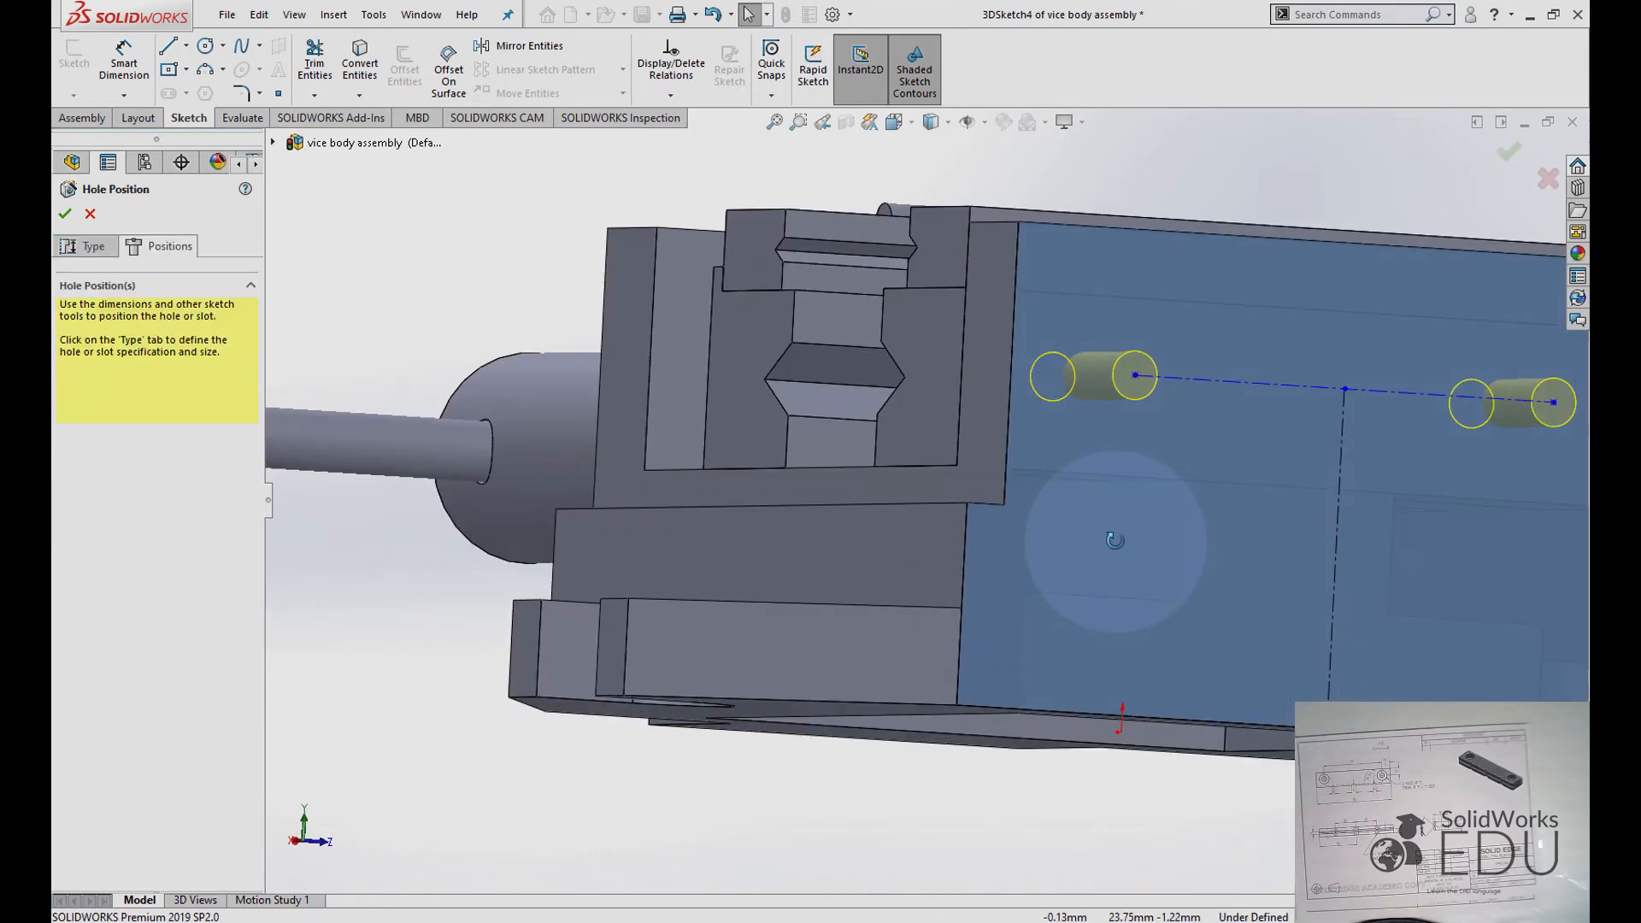
{"action": "scroll", "coordinate": [1115, 541], "scroll_direction": "up", "scroll_amount": 3}
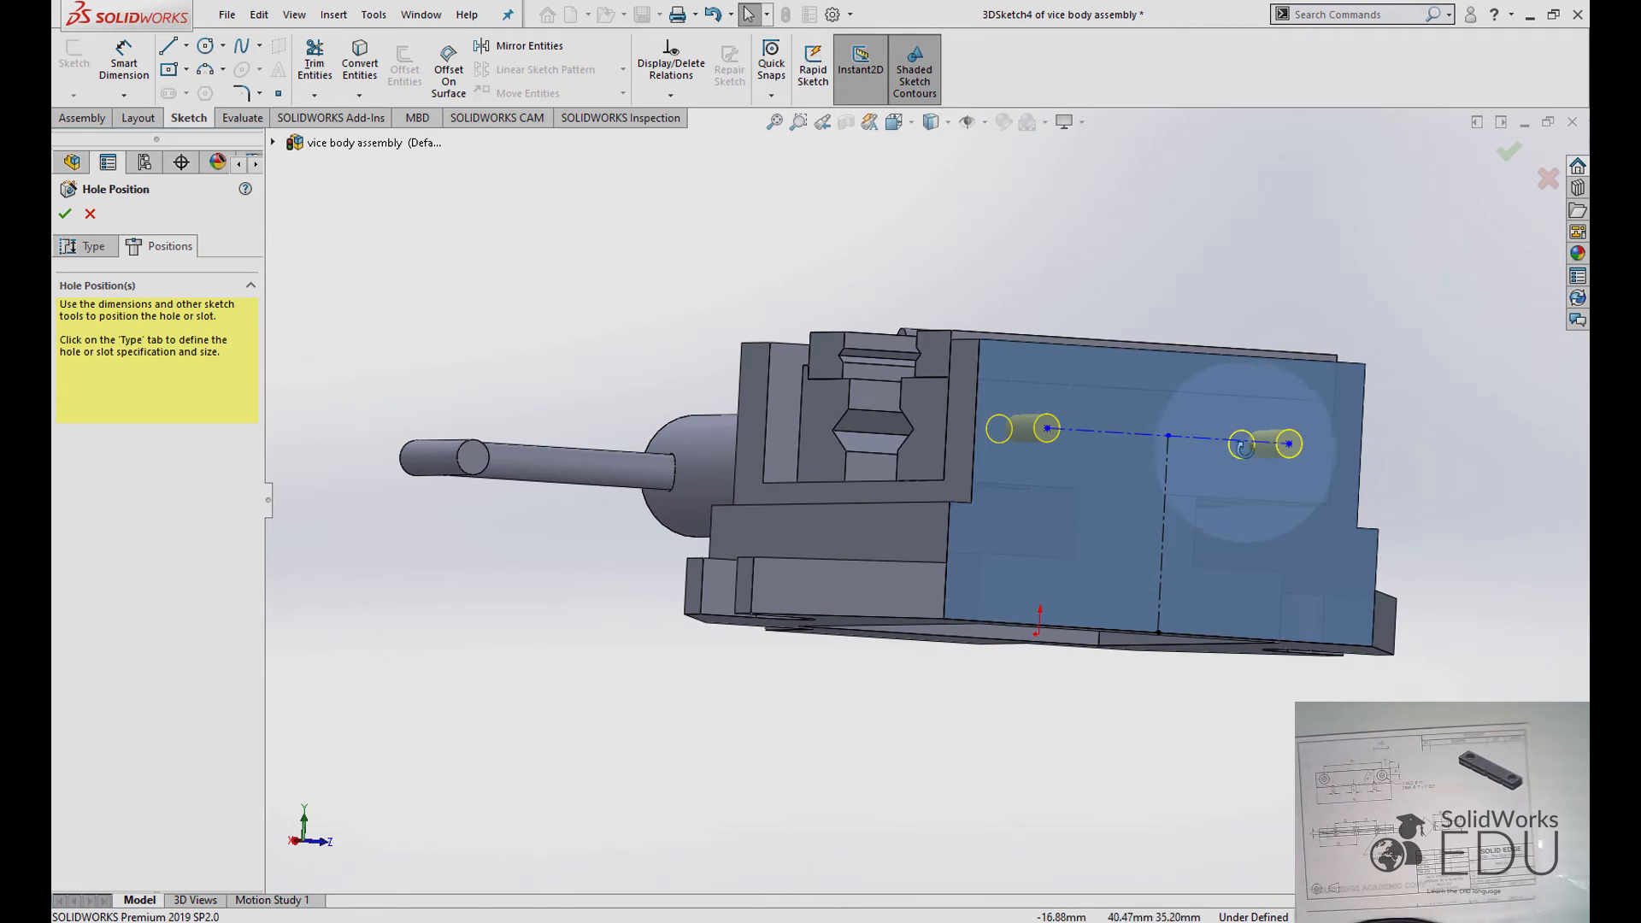
{"action": "middle_click_drag", "start_coordinate": [1244, 446], "coordinate": [1191, 477]}
{"action": "scroll", "coordinate": [1208, 469], "scroll_direction": "down", "scroll_amount": 6}
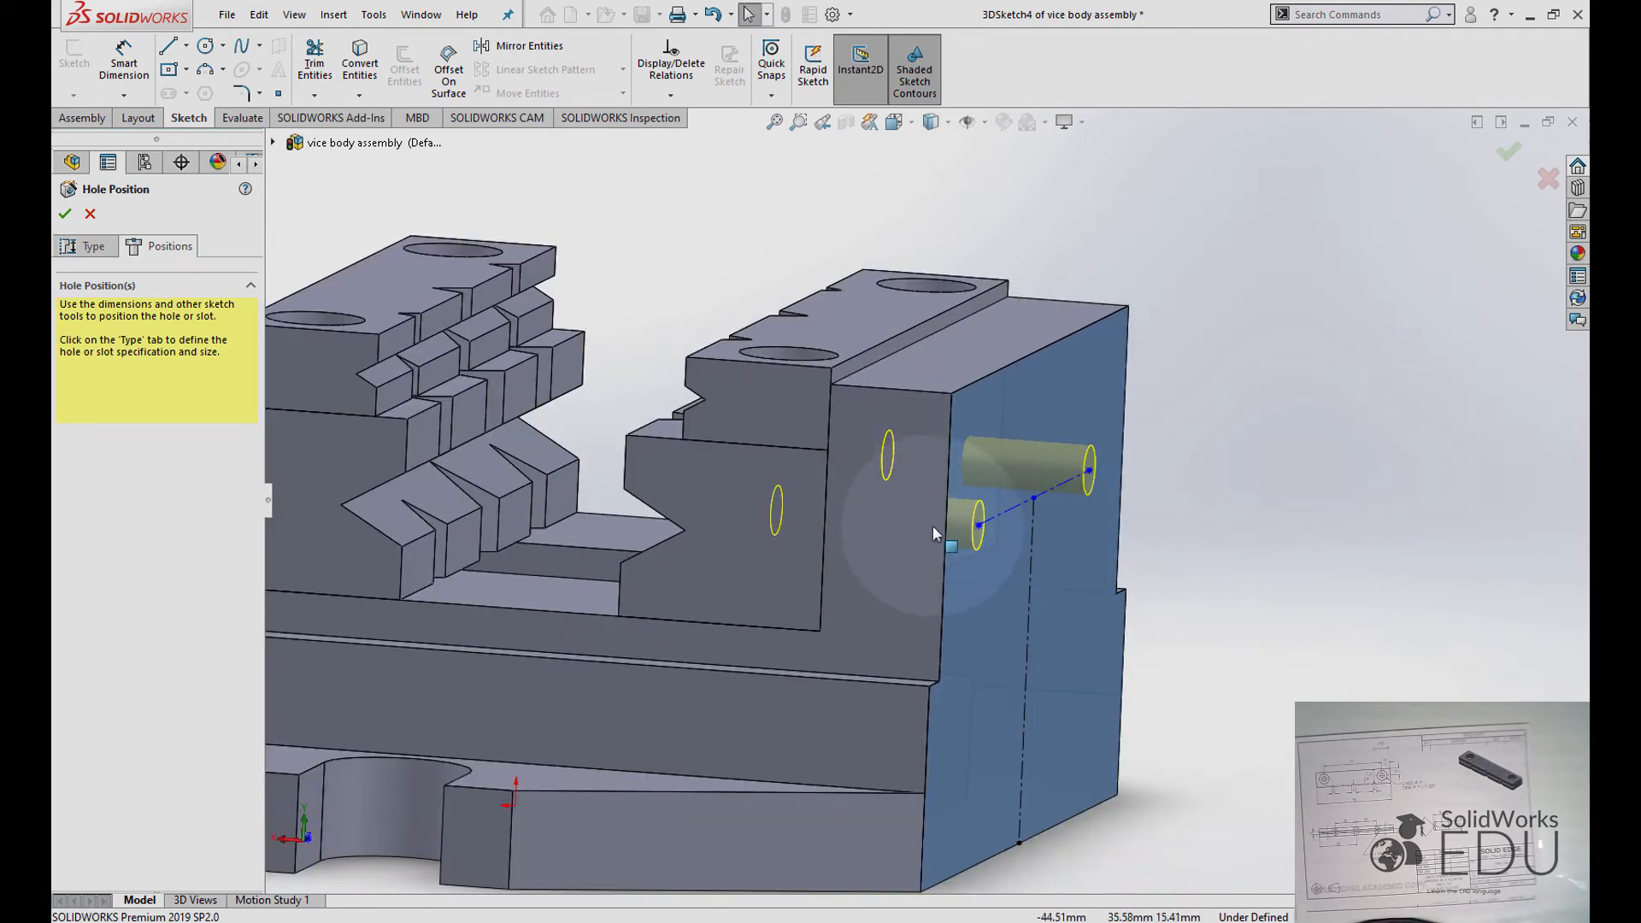
{"action": "left_click", "coordinate": [187, 47]}
{"action": "left_click", "coordinate": [210, 79]}
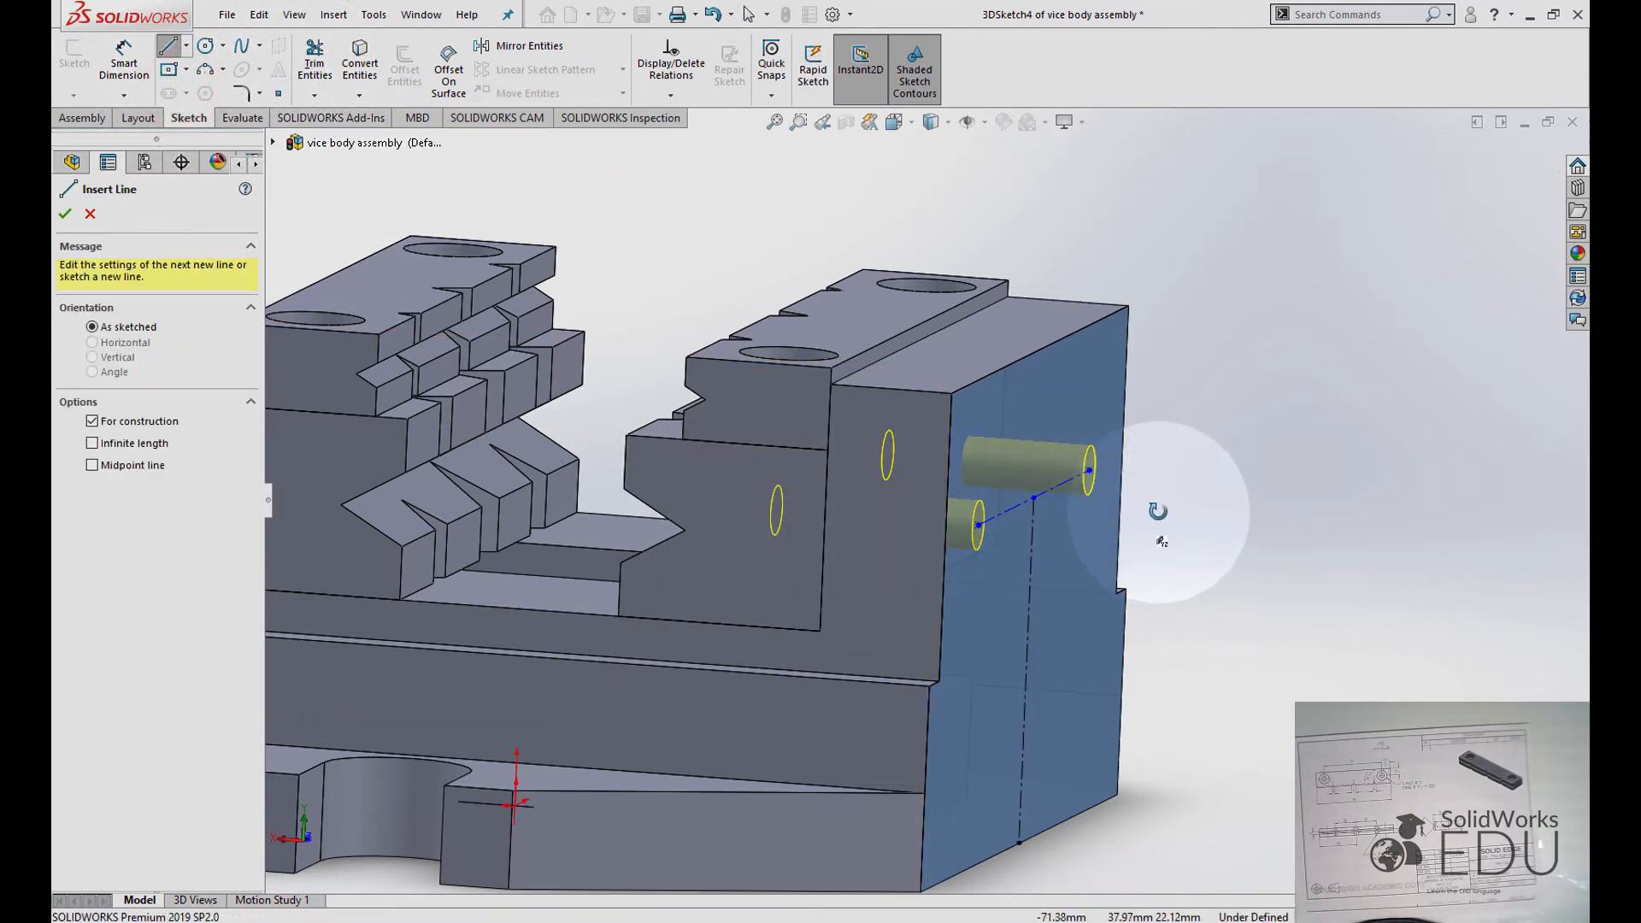
{"action": "middle_click_drag", "start_coordinate": [1154, 513], "coordinate": [1173, 515]}
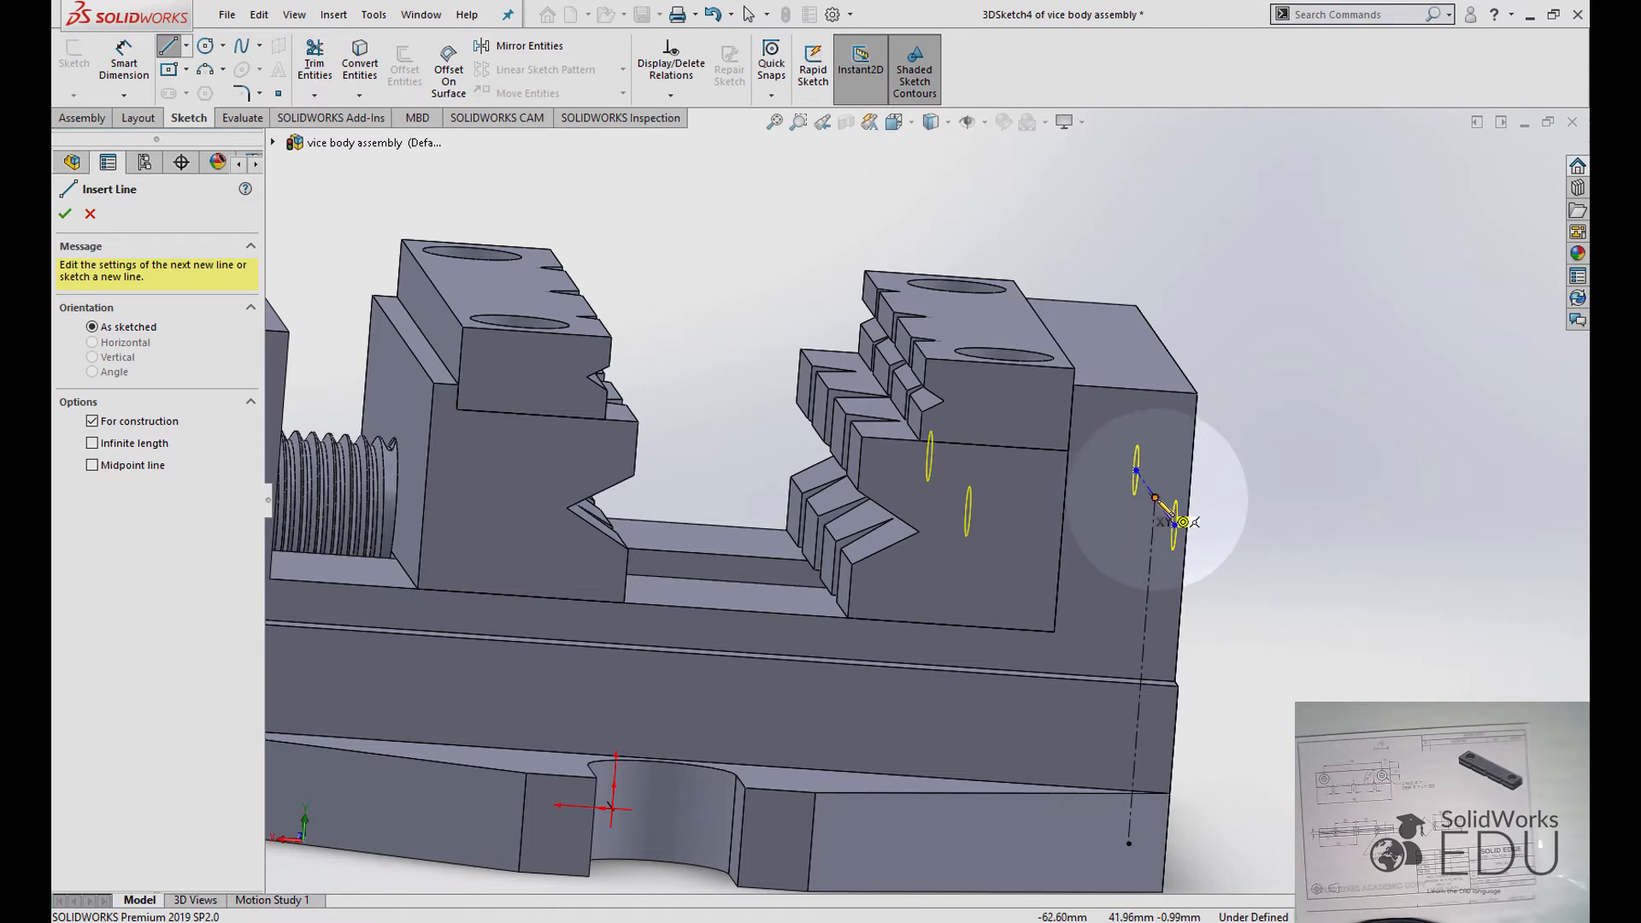
{"action": "scroll", "coordinate": [1187, 517], "scroll_direction": "down", "scroll_amount": 3}
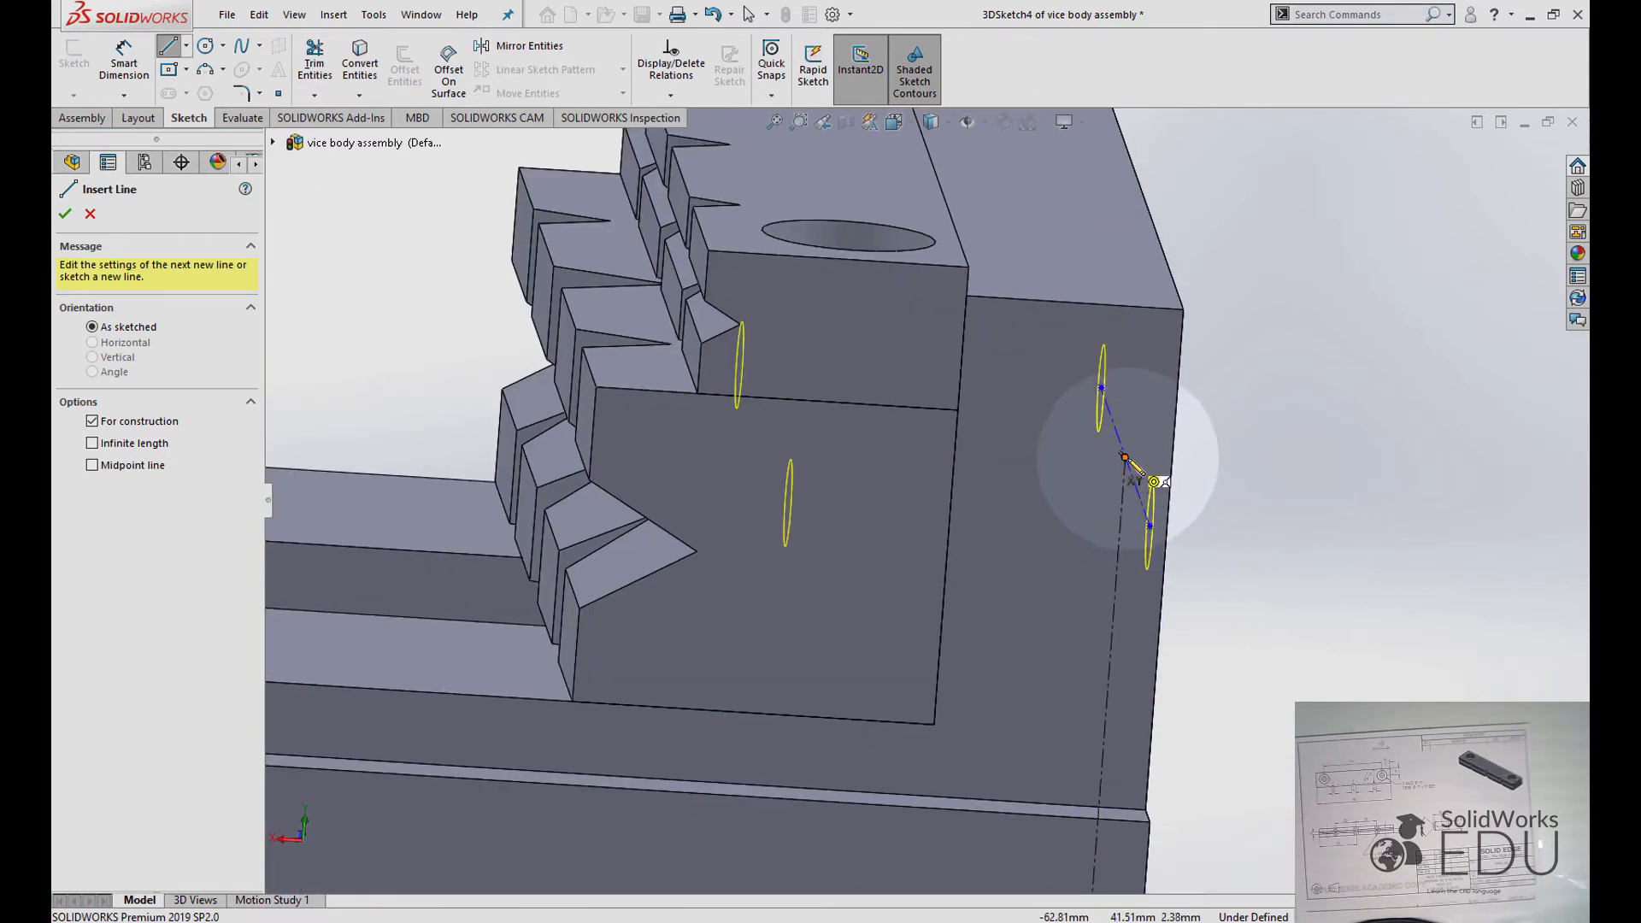
{"action": "left_click", "coordinate": [1127, 459]}
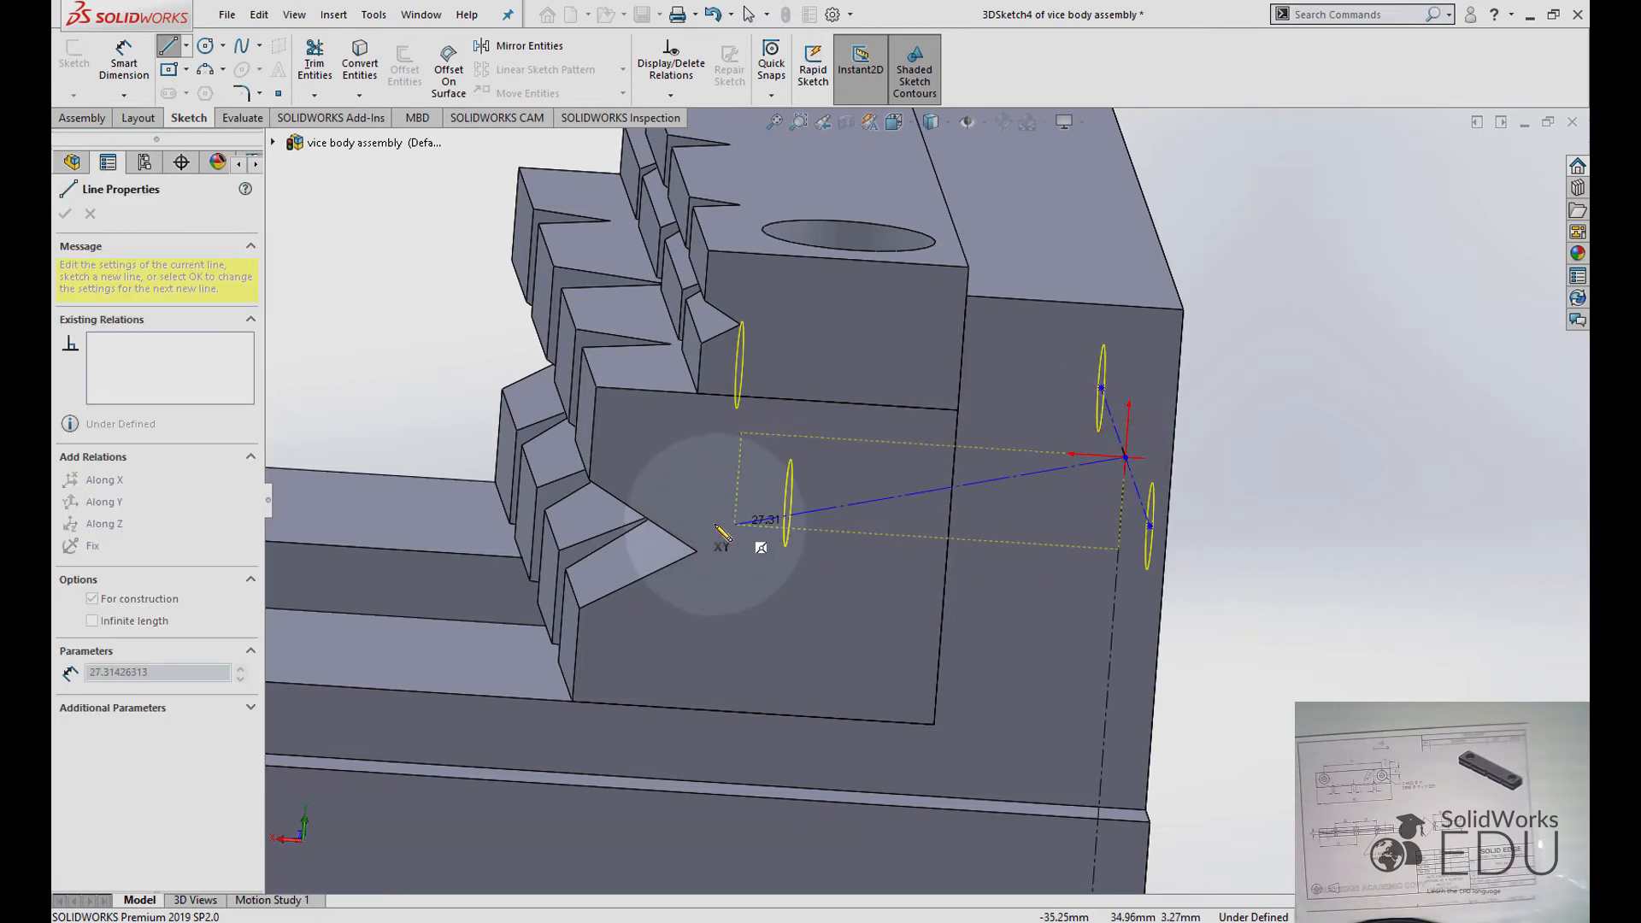
{"action": "middle_click_drag", "start_coordinate": [731, 483], "coordinate": [743, 459]}
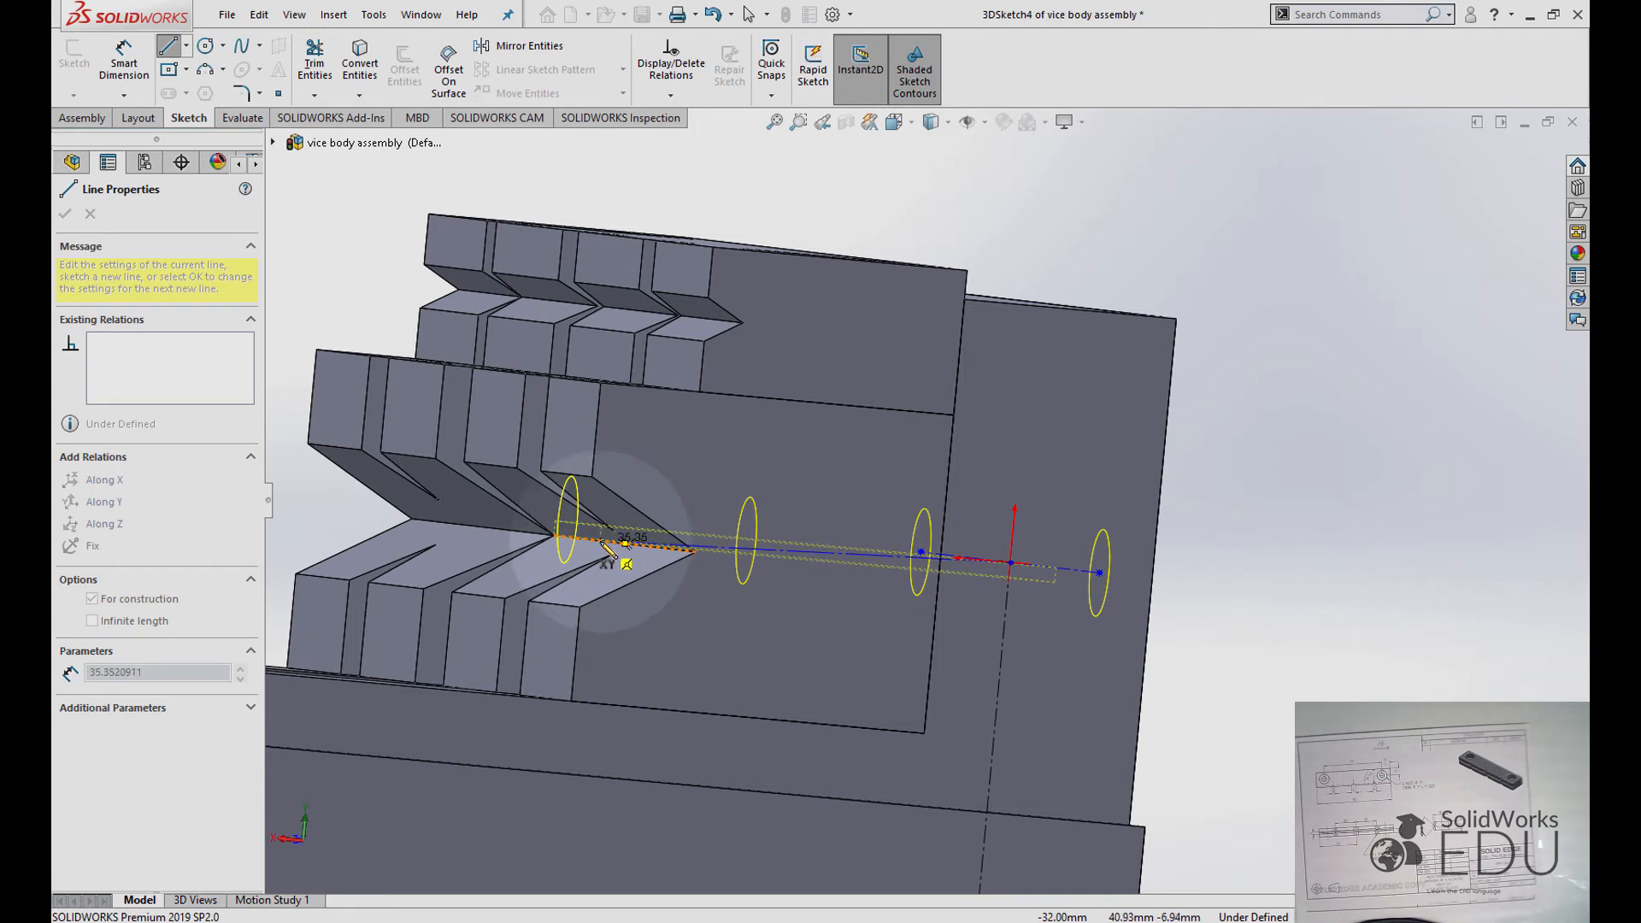
{"action": "left_click", "coordinate": [592, 540]}
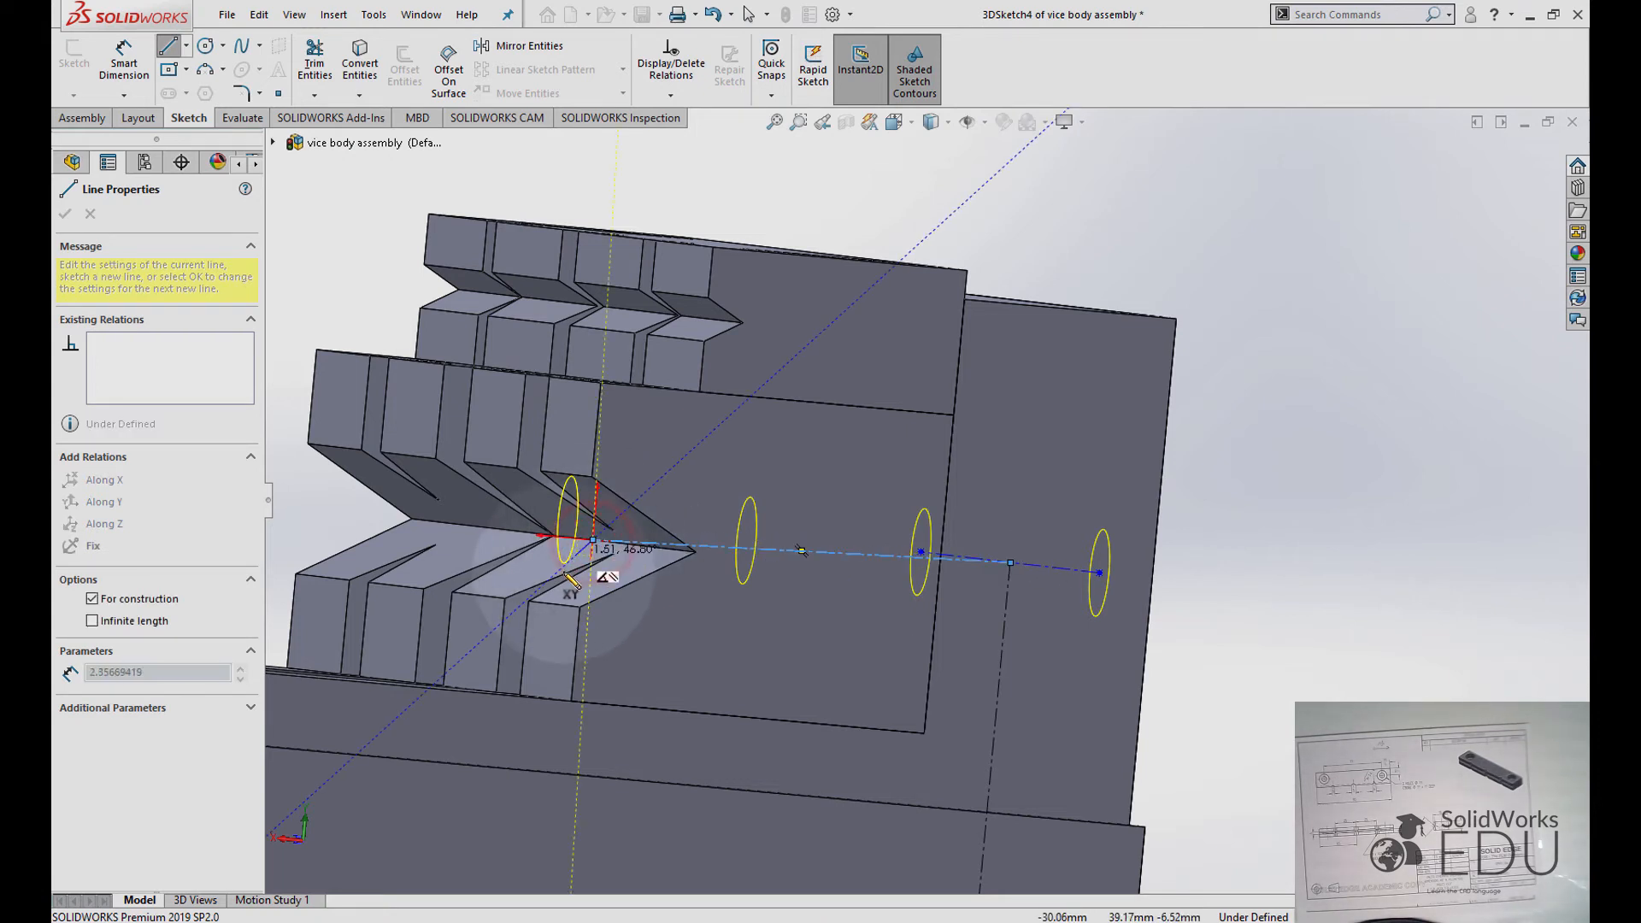
{"action": "key", "text": "Escape"}
Apply an Along X relation to the centerline running from the midpoint between the holes to the fixed jaw's V-groove.
{"action": "key", "text": "z"}
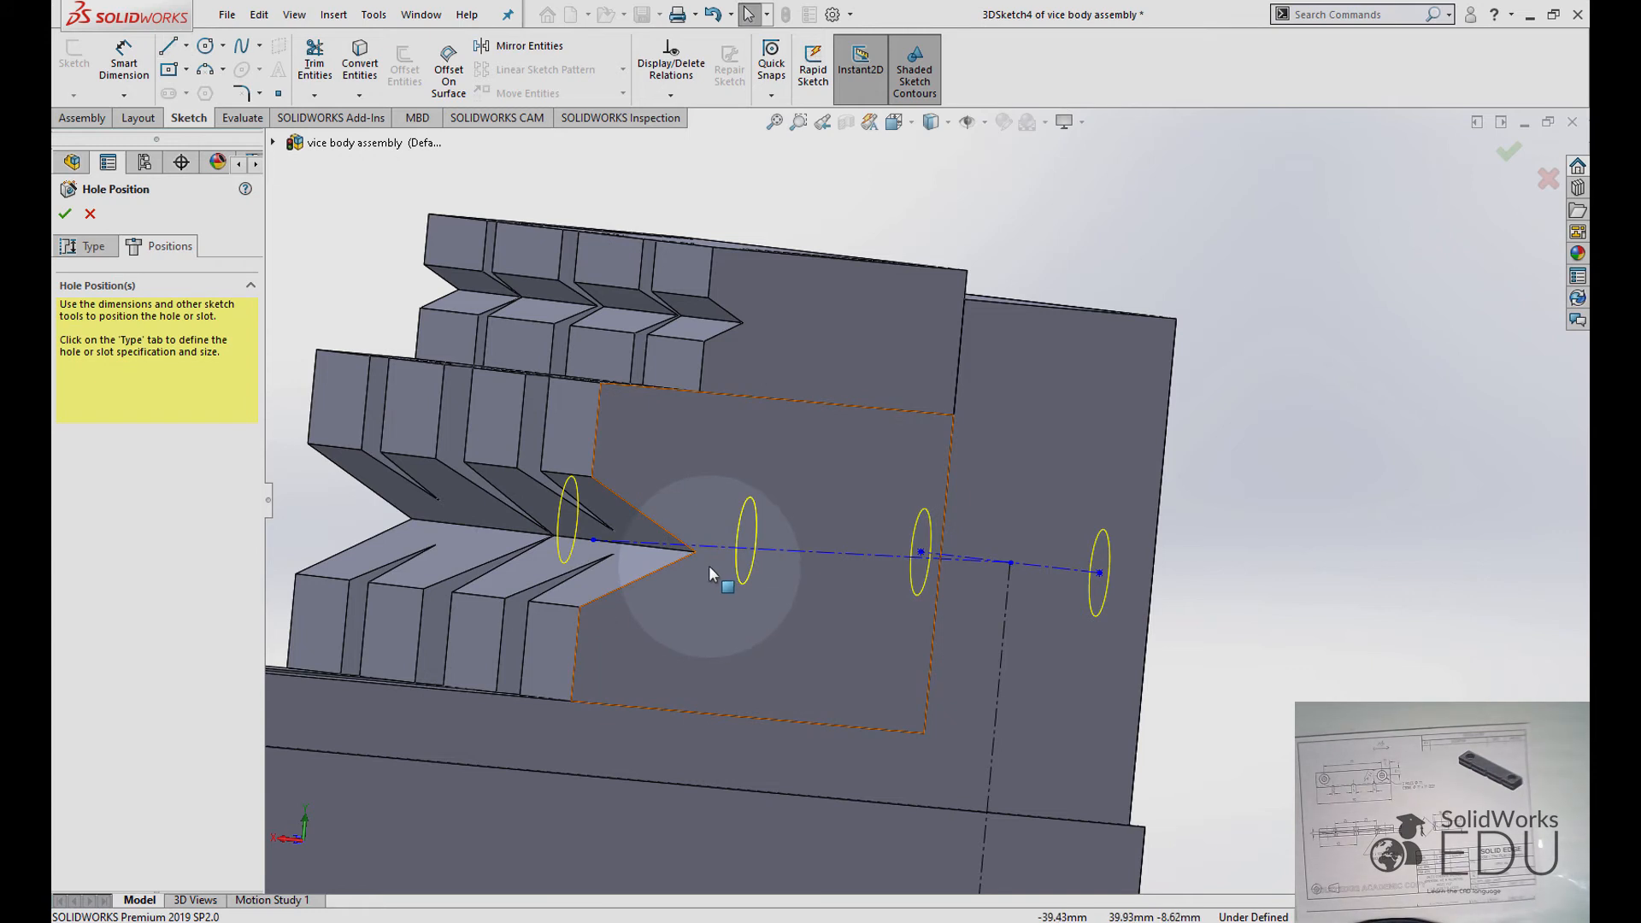
{"action": "key", "text": "z"}
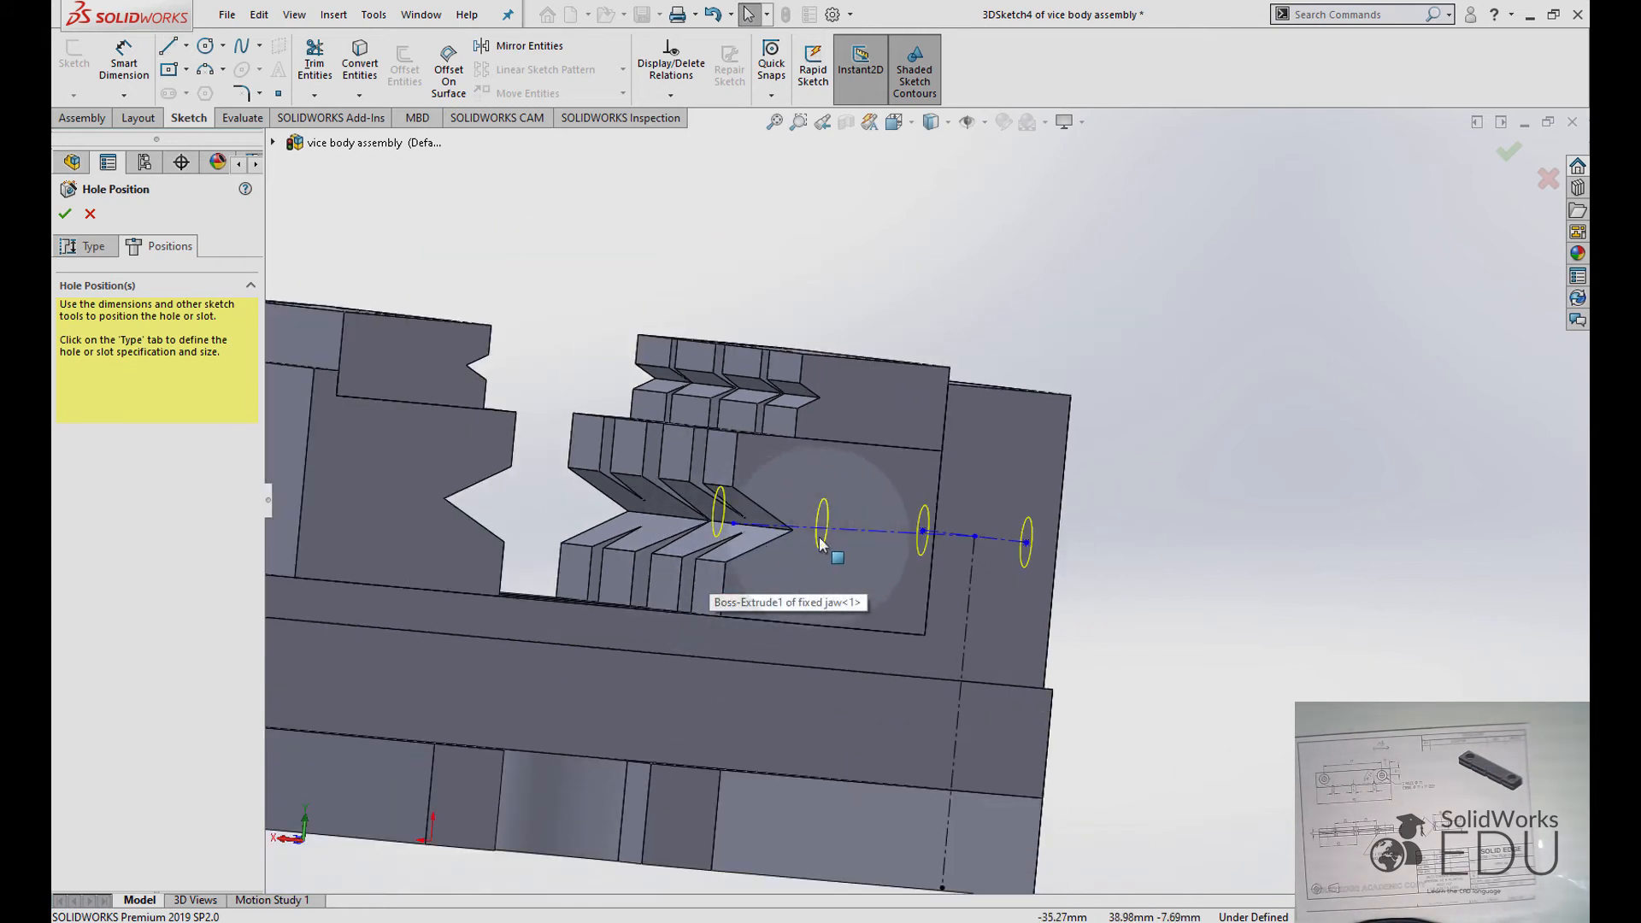
{"action": "left_click", "coordinate": [880, 539]}
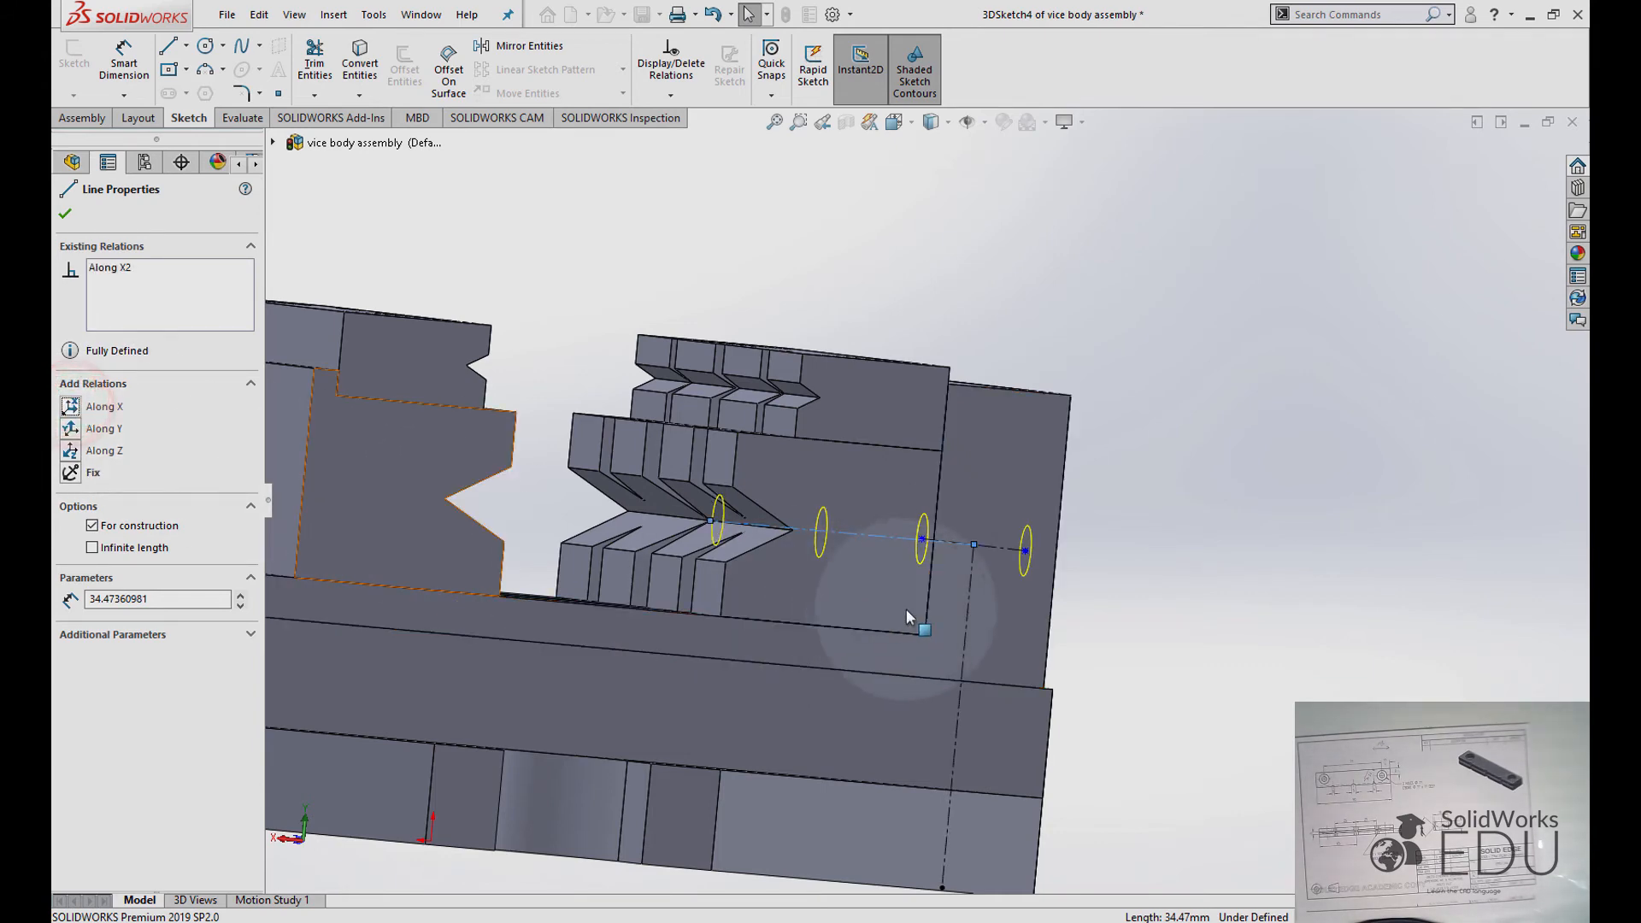
{"action": "scroll", "coordinate": [1069, 568], "scroll_direction": "up", "scroll_amount": 2}
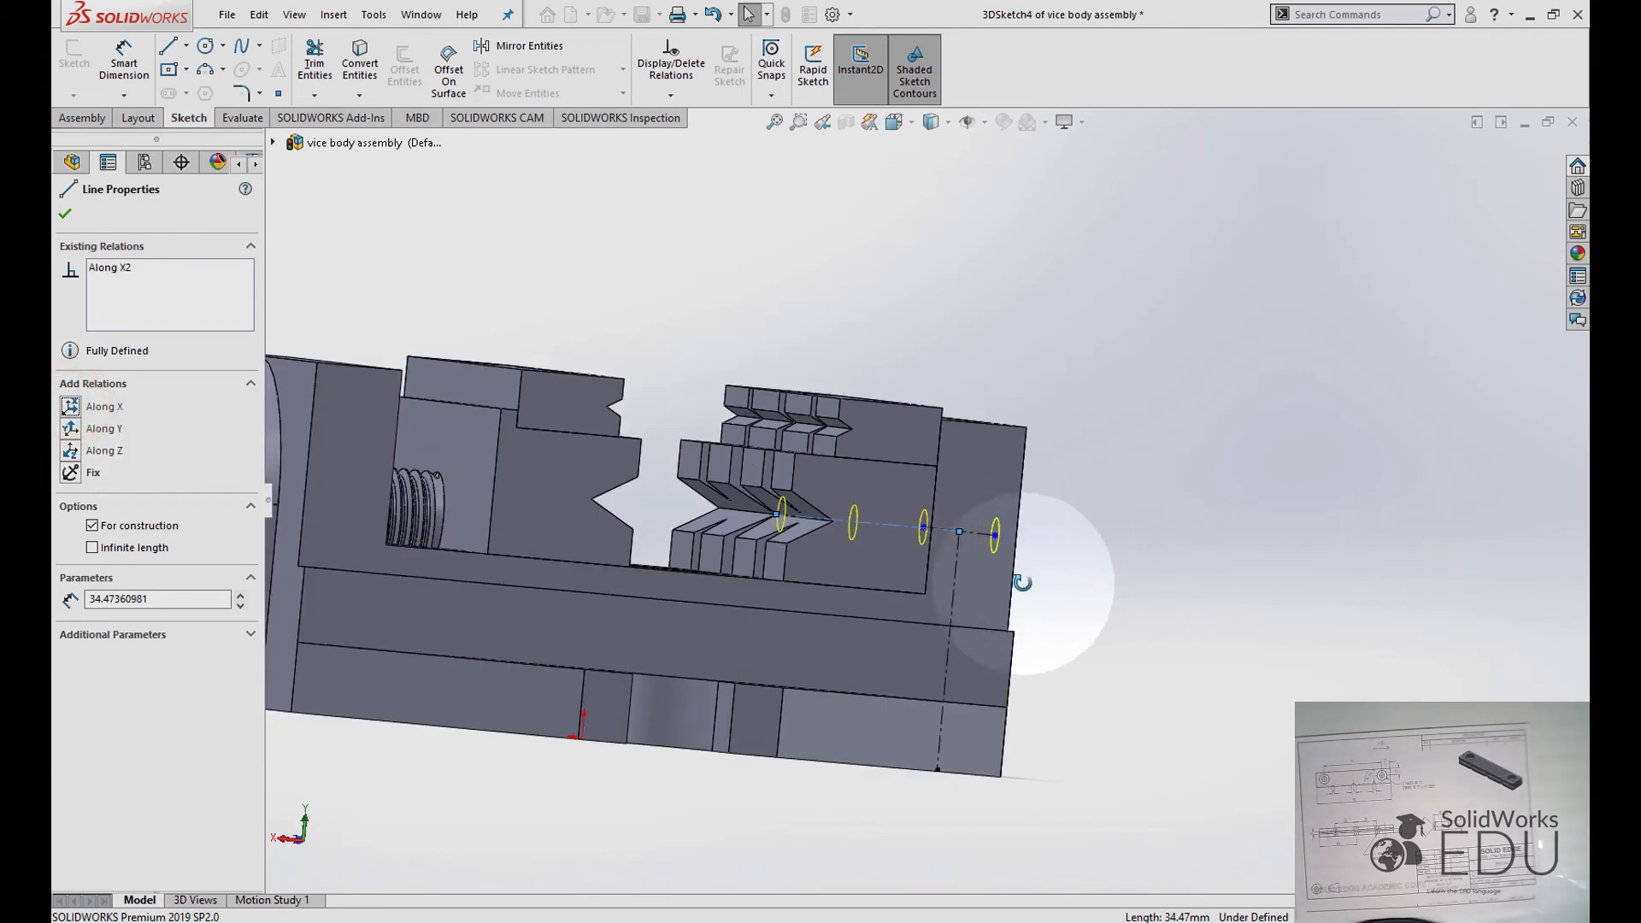
{"action": "mouse_move", "coordinate": [1022, 582]}
{"action": "middle_mouse_down"}
{"action": "mouse_move", "coordinate": [958, 538]}
{"action": "mouse_move", "coordinate": [1130, 520]}
{"action": "middle_mouse_up"}
{"action": "scroll", "coordinate": [1129, 521], "scroll_direction": "down", "scroll_amount": 3}
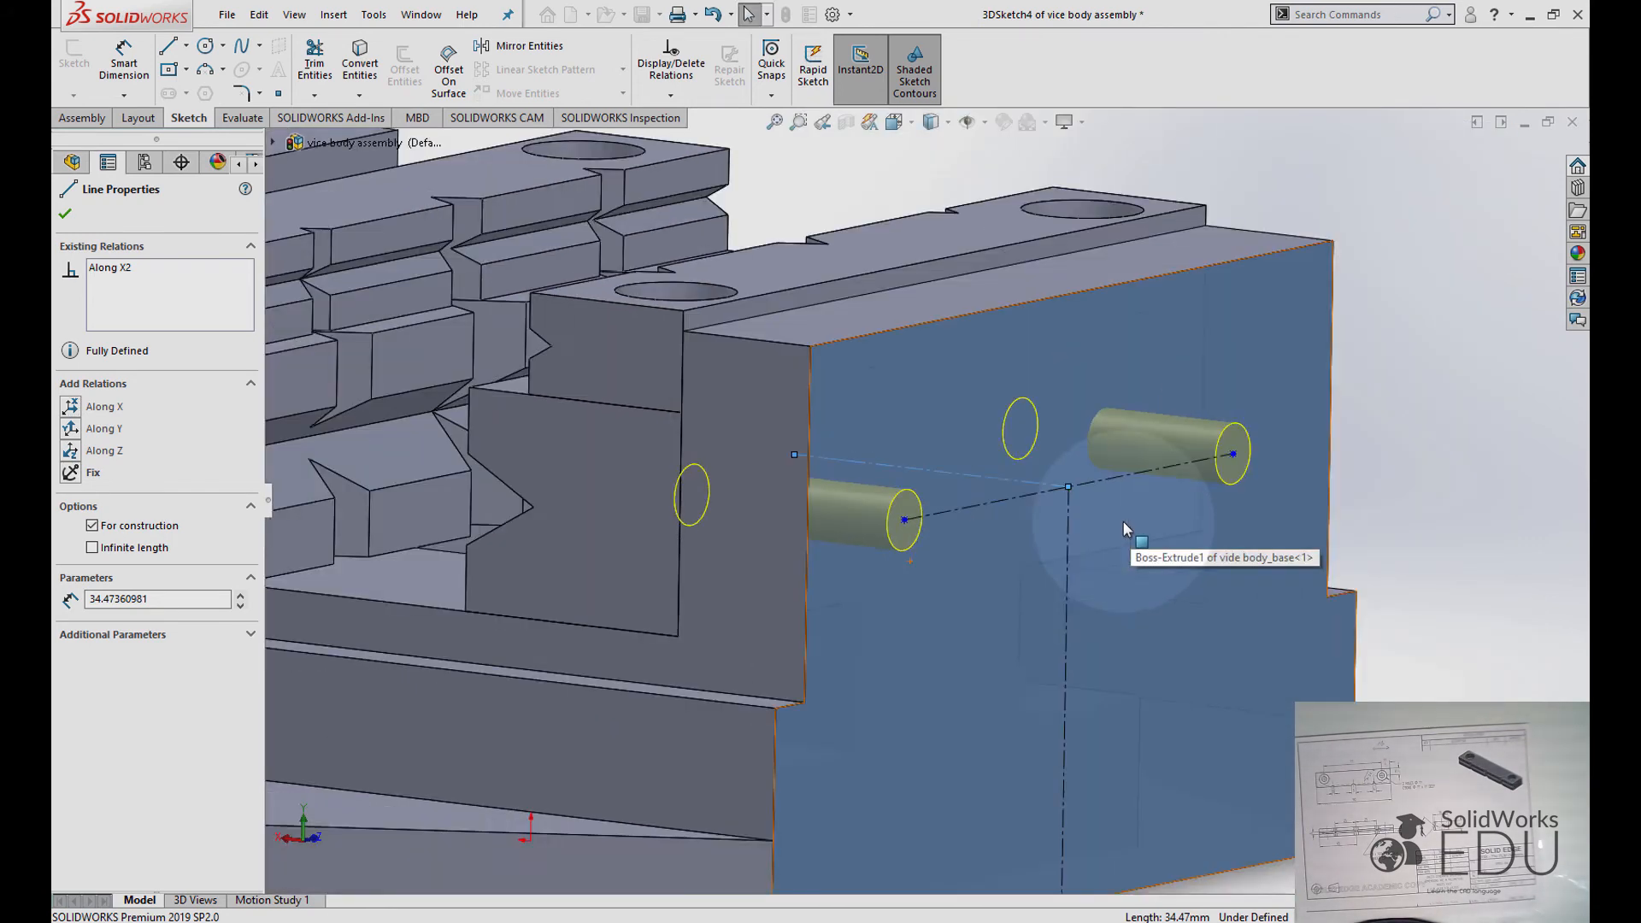
{"action": "scroll", "coordinate": [1122, 520], "scroll_direction": "up", "scroll_amount": 1}
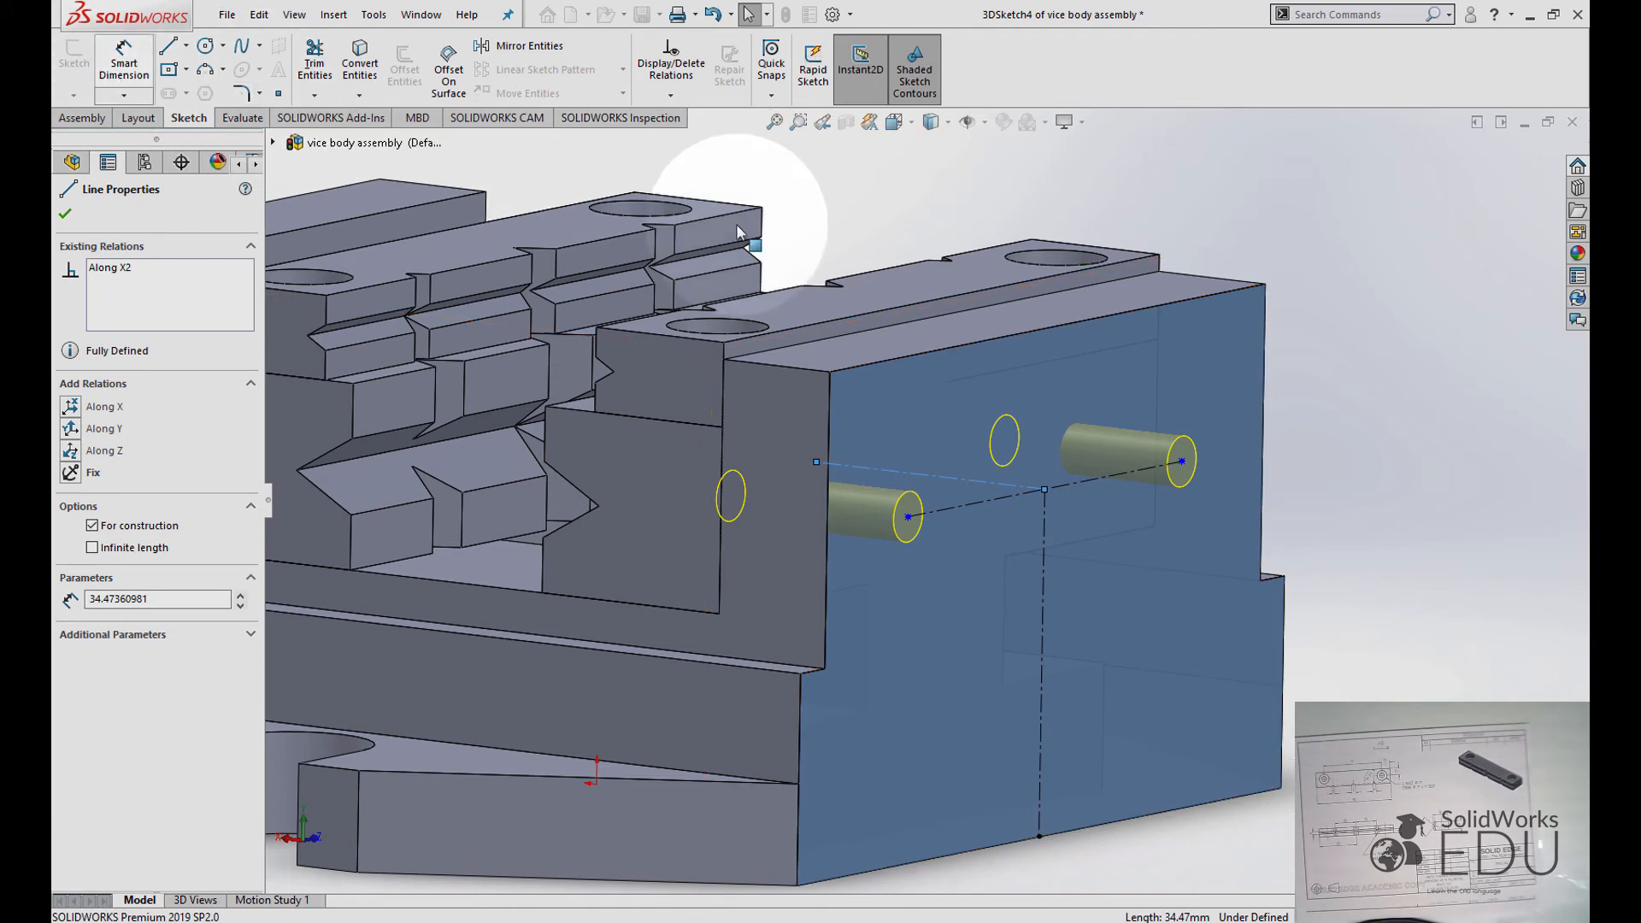
{"action": "left_click", "coordinate": [847, 205]}
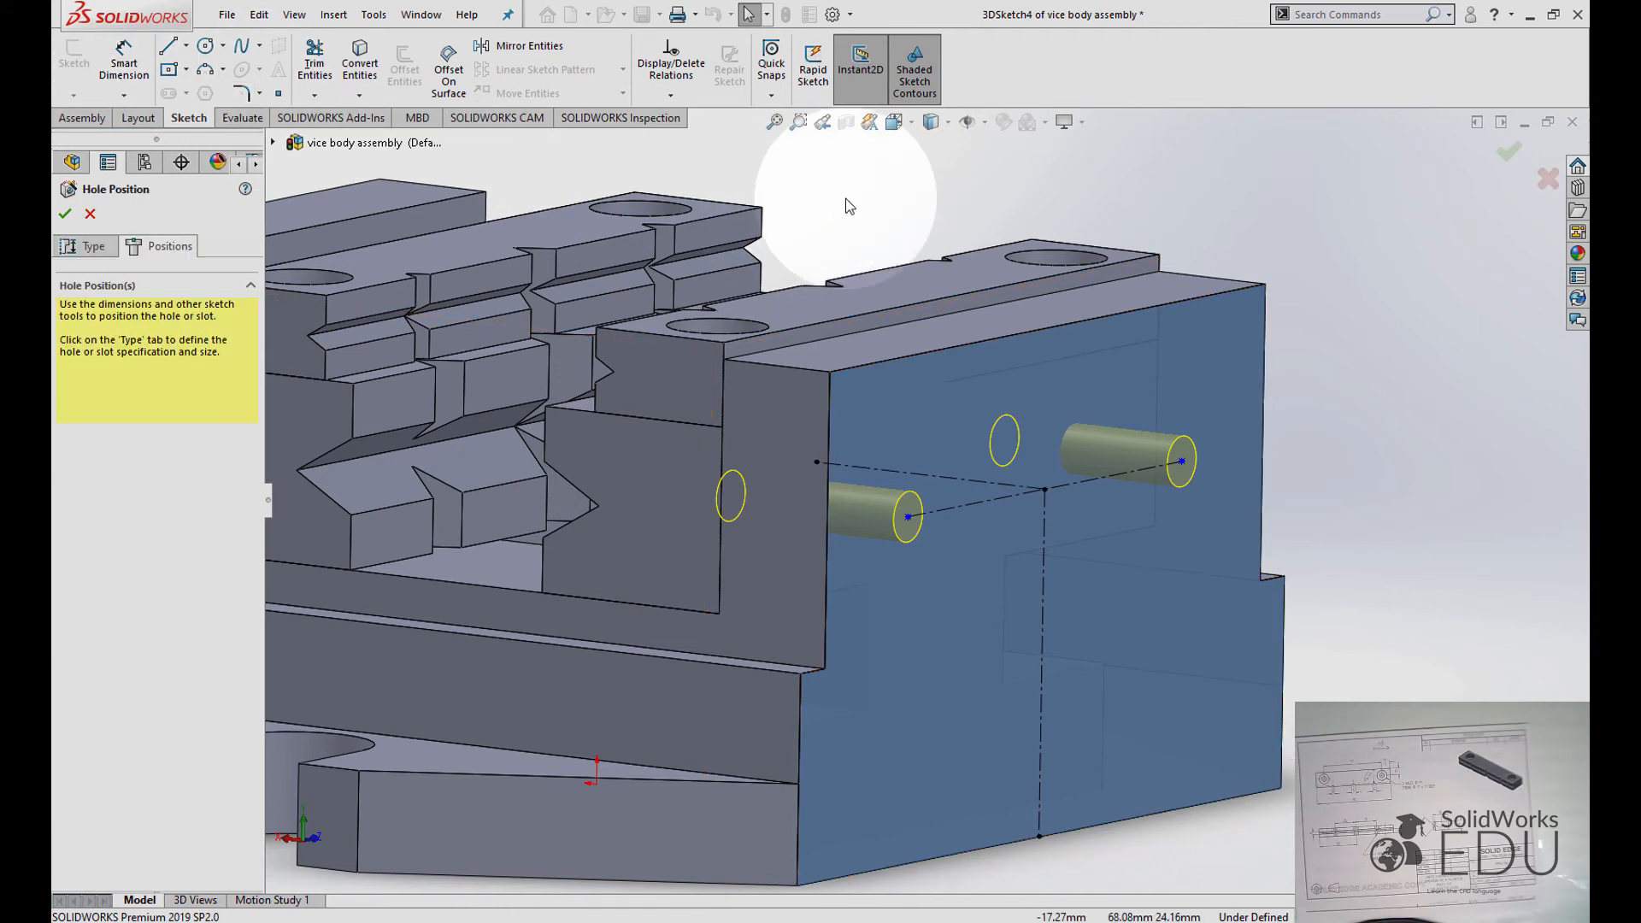
In the left view, dimension the distance between the two hole points as 60 mm and complete the dowel holes.
{"action": "left_click", "coordinate": [914, 123]}
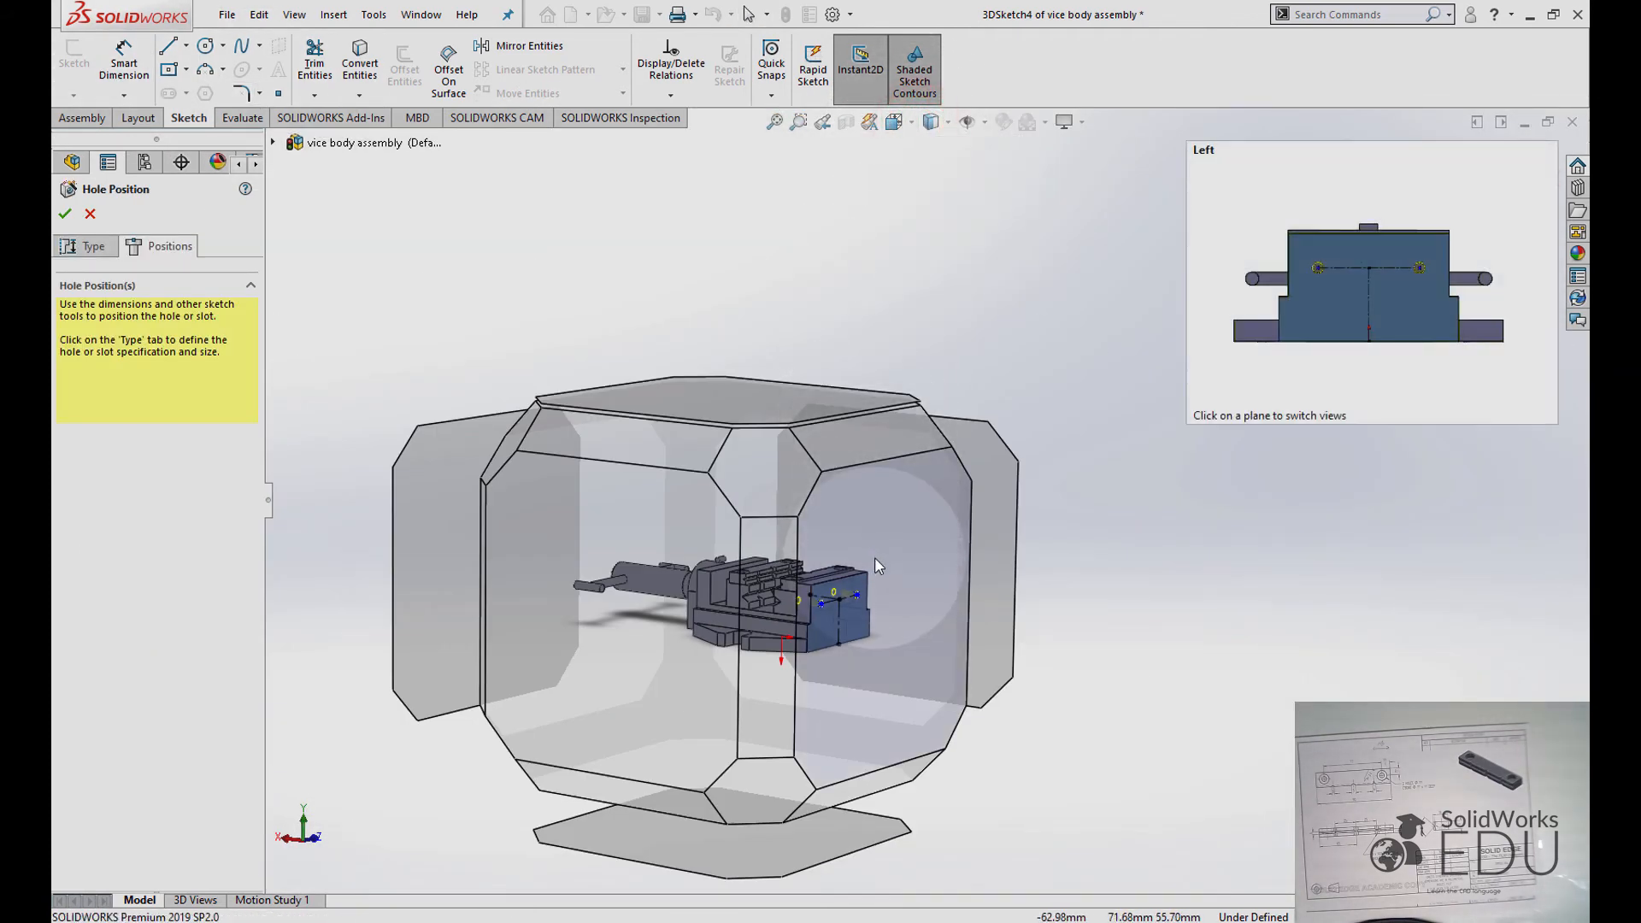
{"action": "left_click", "coordinate": [876, 564]}
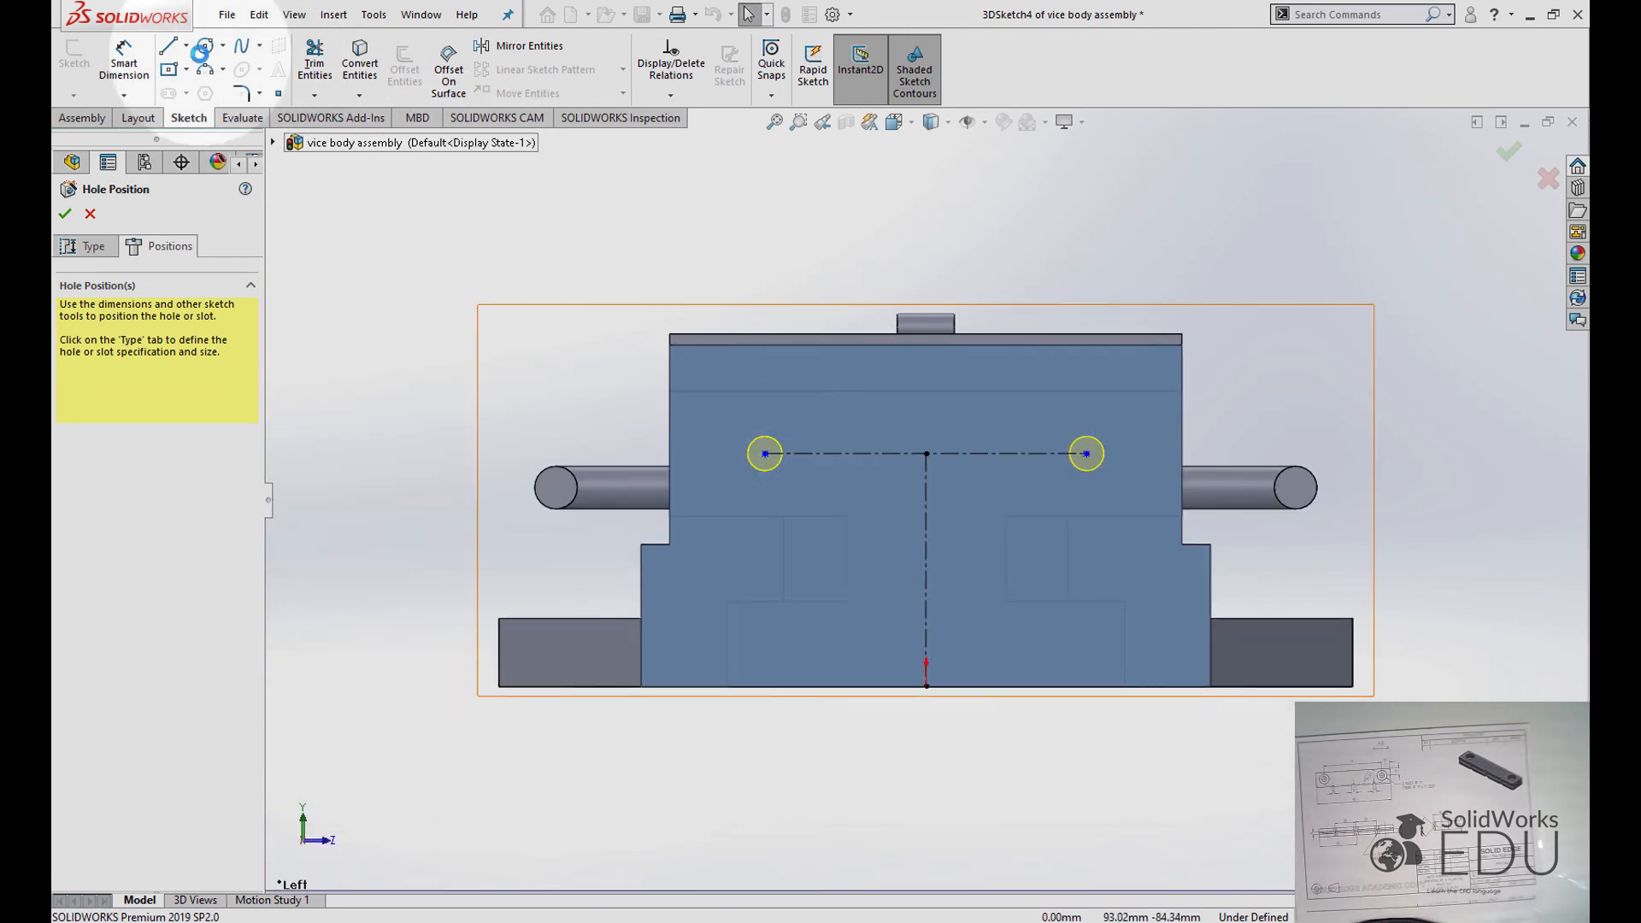
{"action": "left_click", "coordinate": [122, 66]}
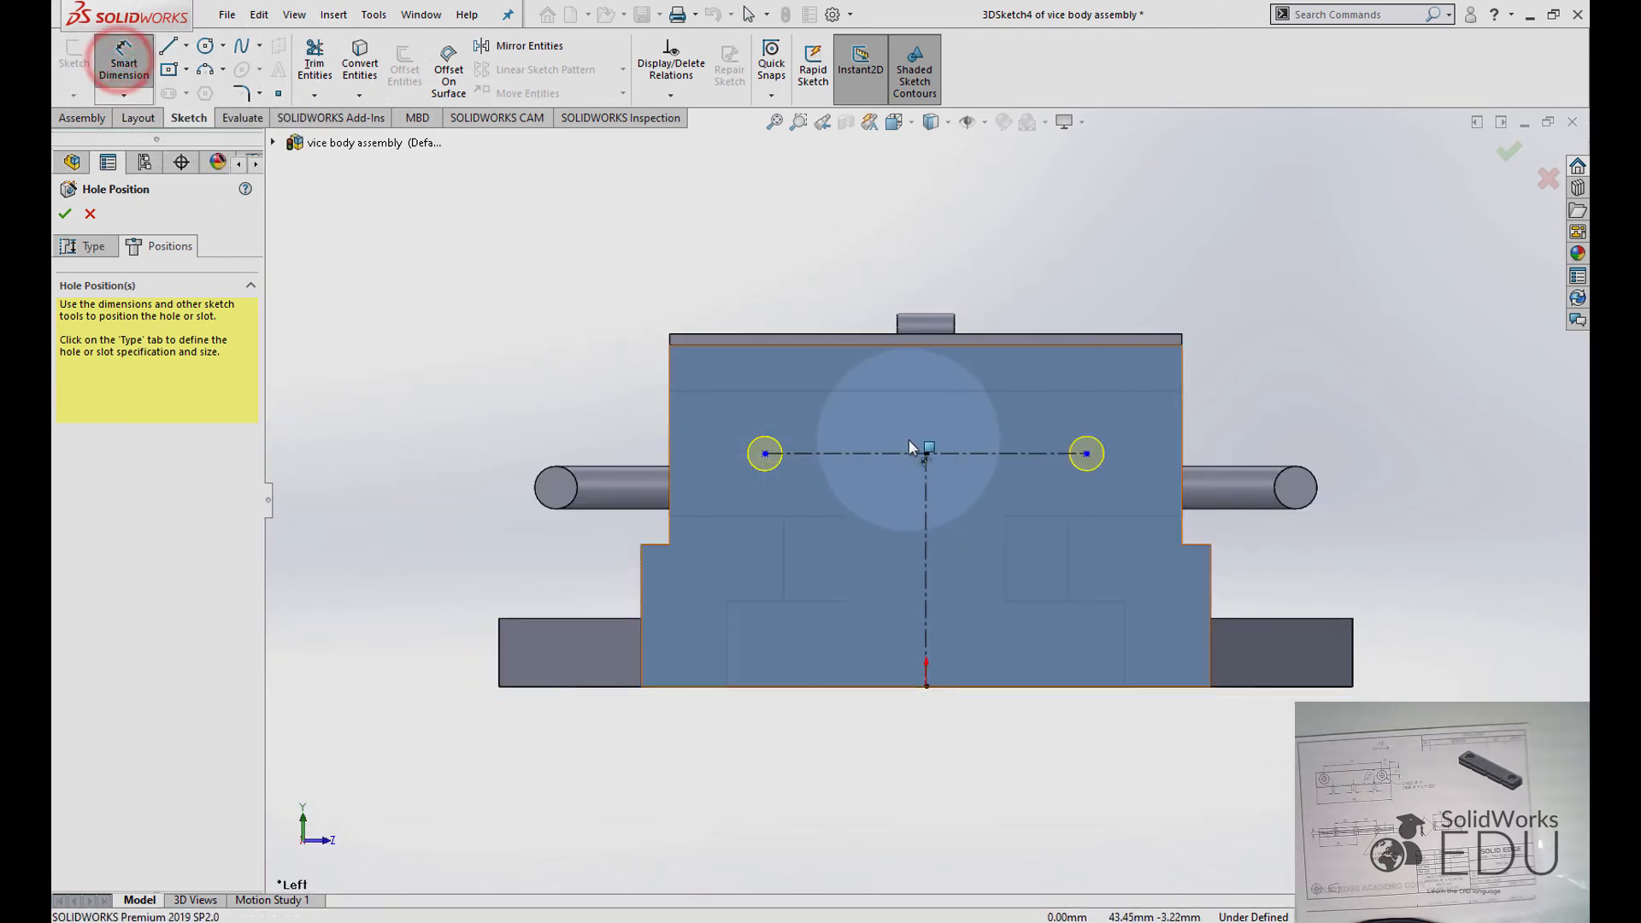
{"action": "left_click", "coordinate": [958, 454]}
{"action": "left_click", "coordinate": [913, 226]}
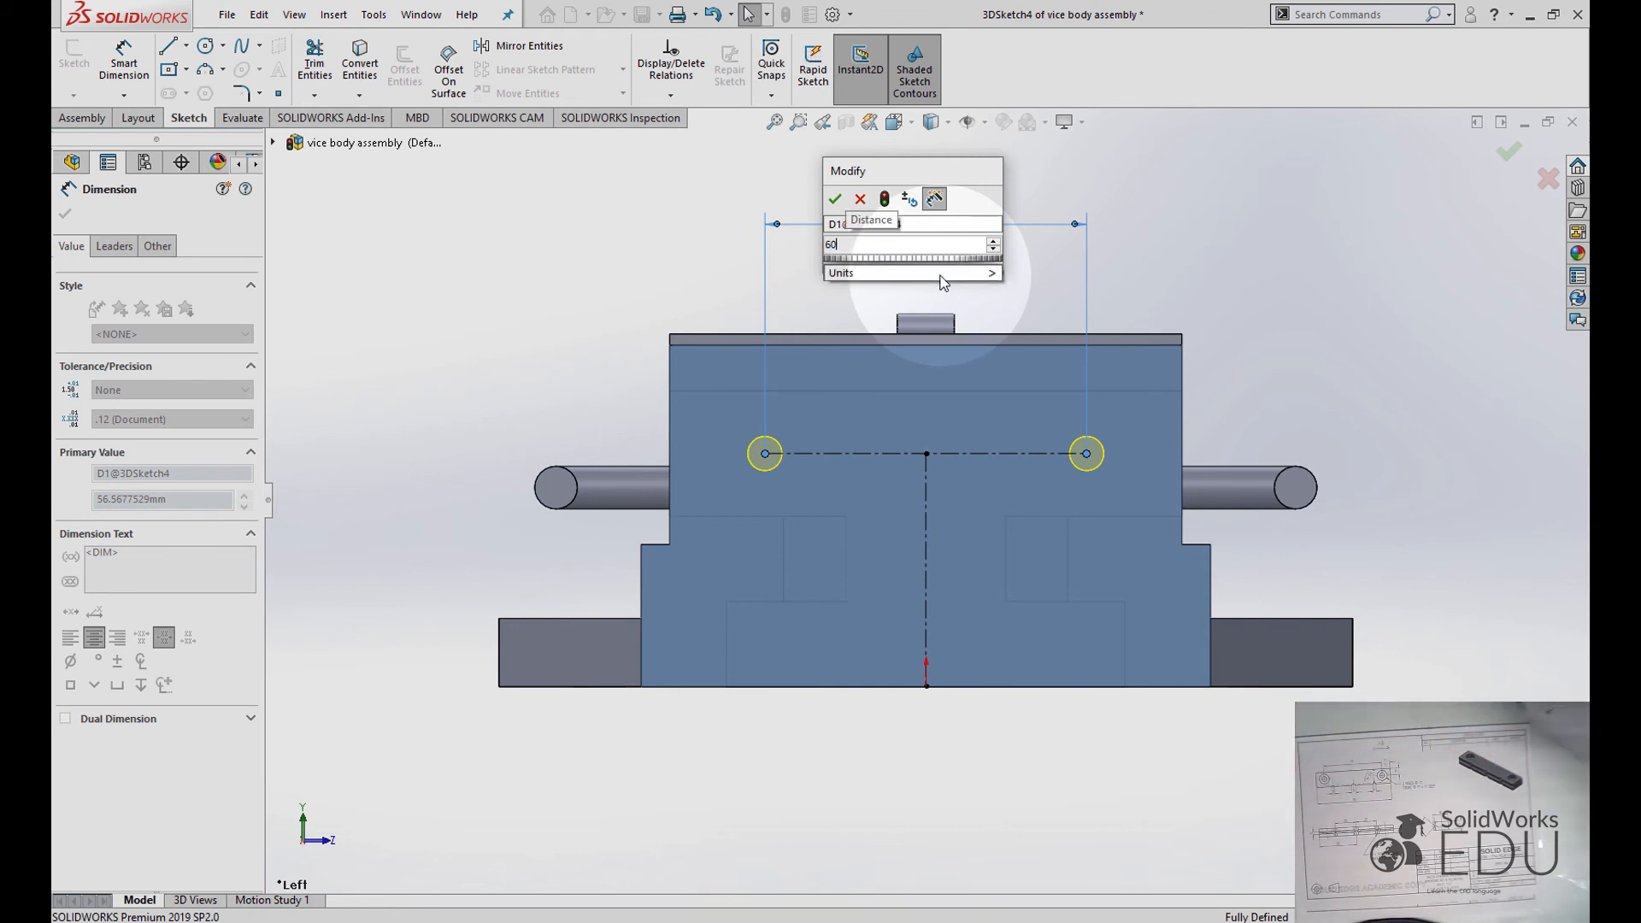
{"action": "key", "text": "Return"}
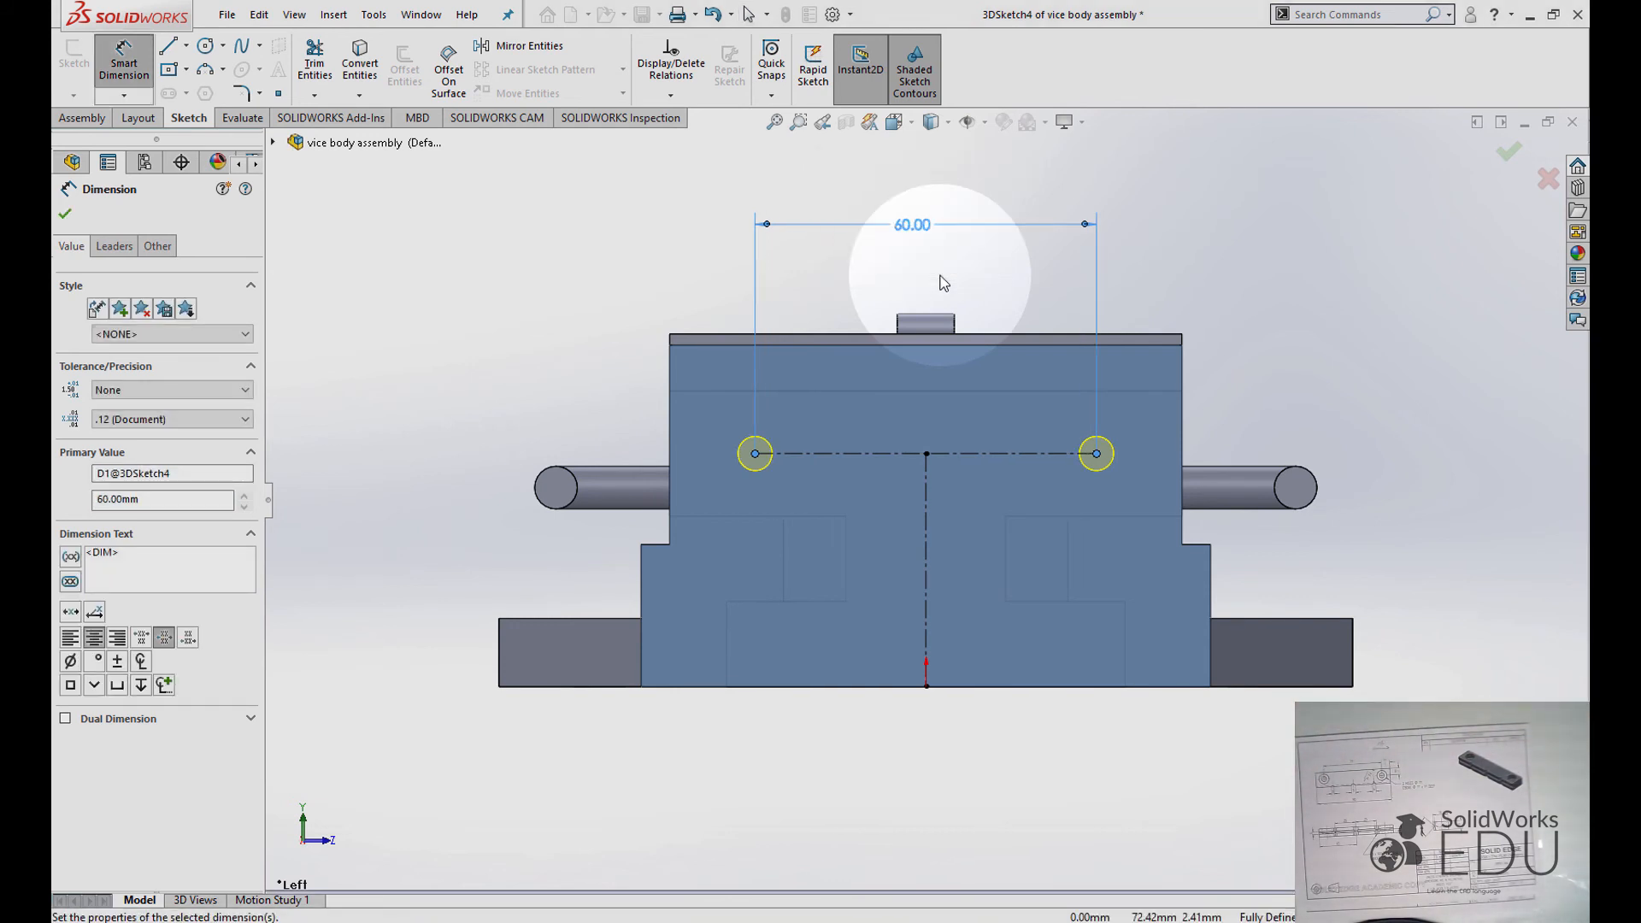
{"action": "left_click", "coordinate": [119, 68]}
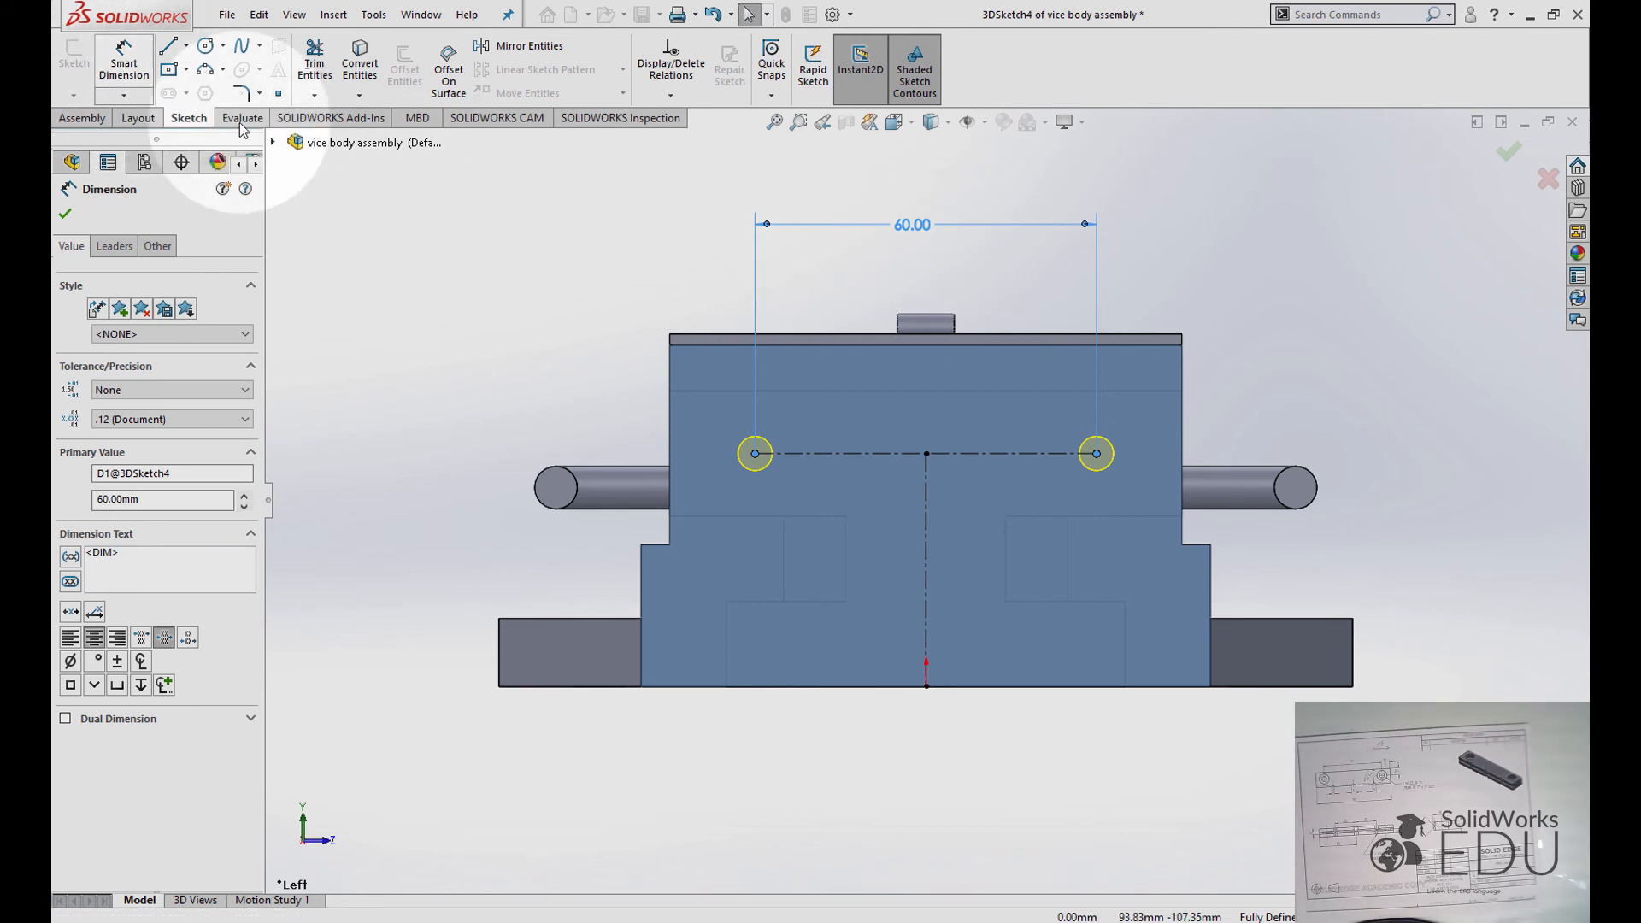
{"action": "left_click", "coordinate": [1504, 149]}
{"action": "left_click", "coordinate": [1504, 149]}
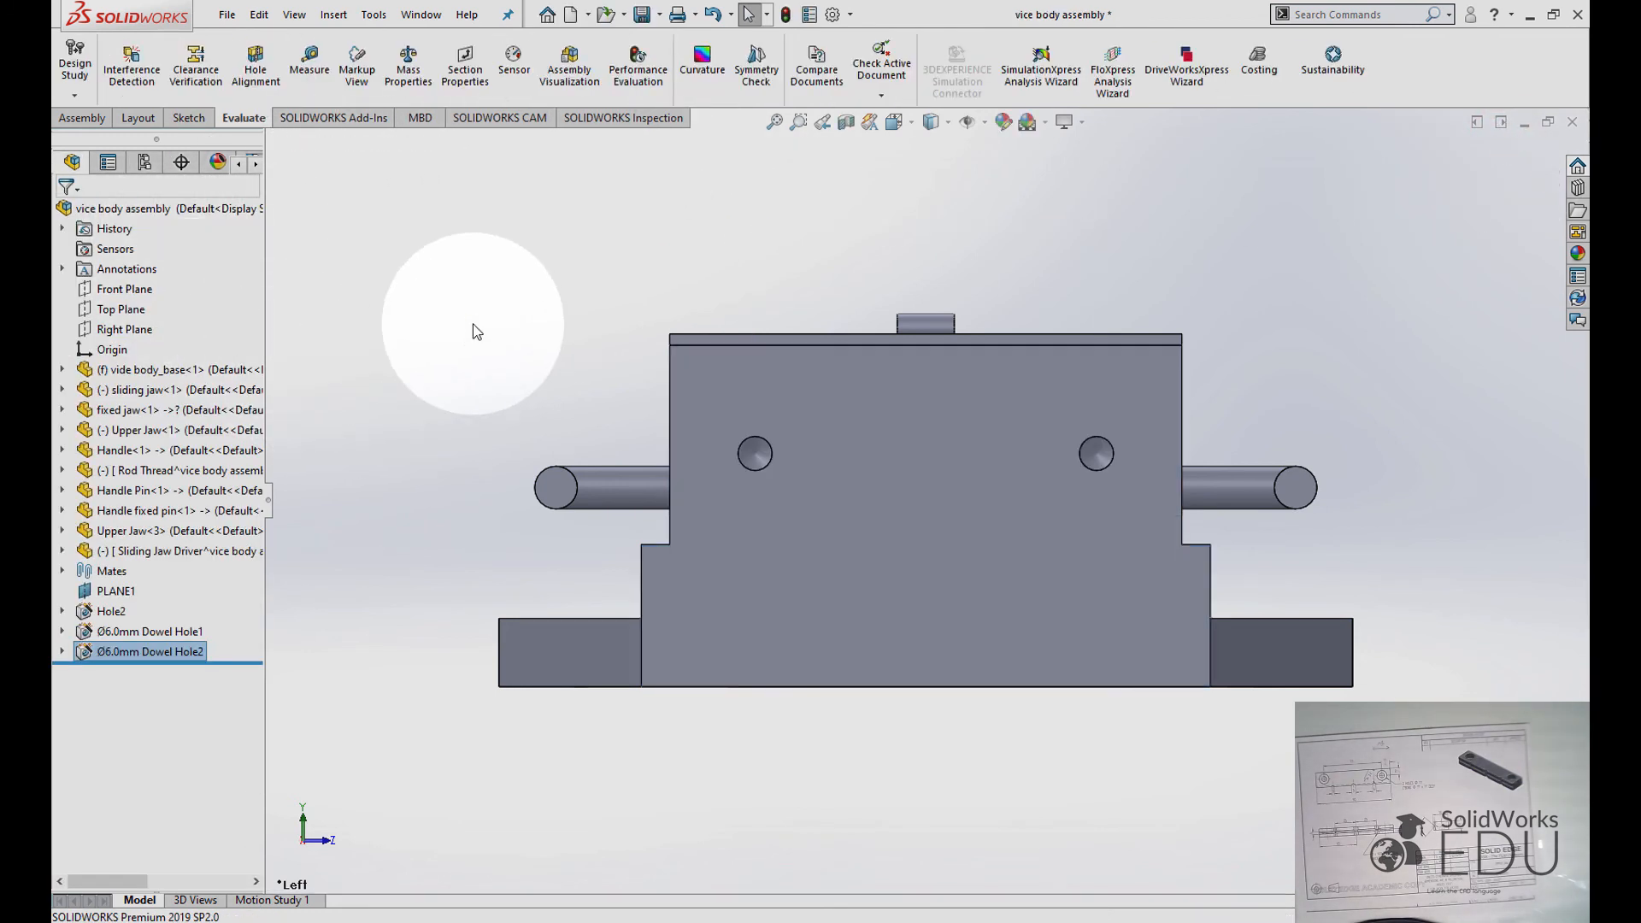
{"action": "middle_click_drag", "start_coordinate": [476, 332], "coordinate": [983, 616]}
{"action": "scroll", "coordinate": [985, 615], "scroll_direction": "down", "scroll_amount": 5}
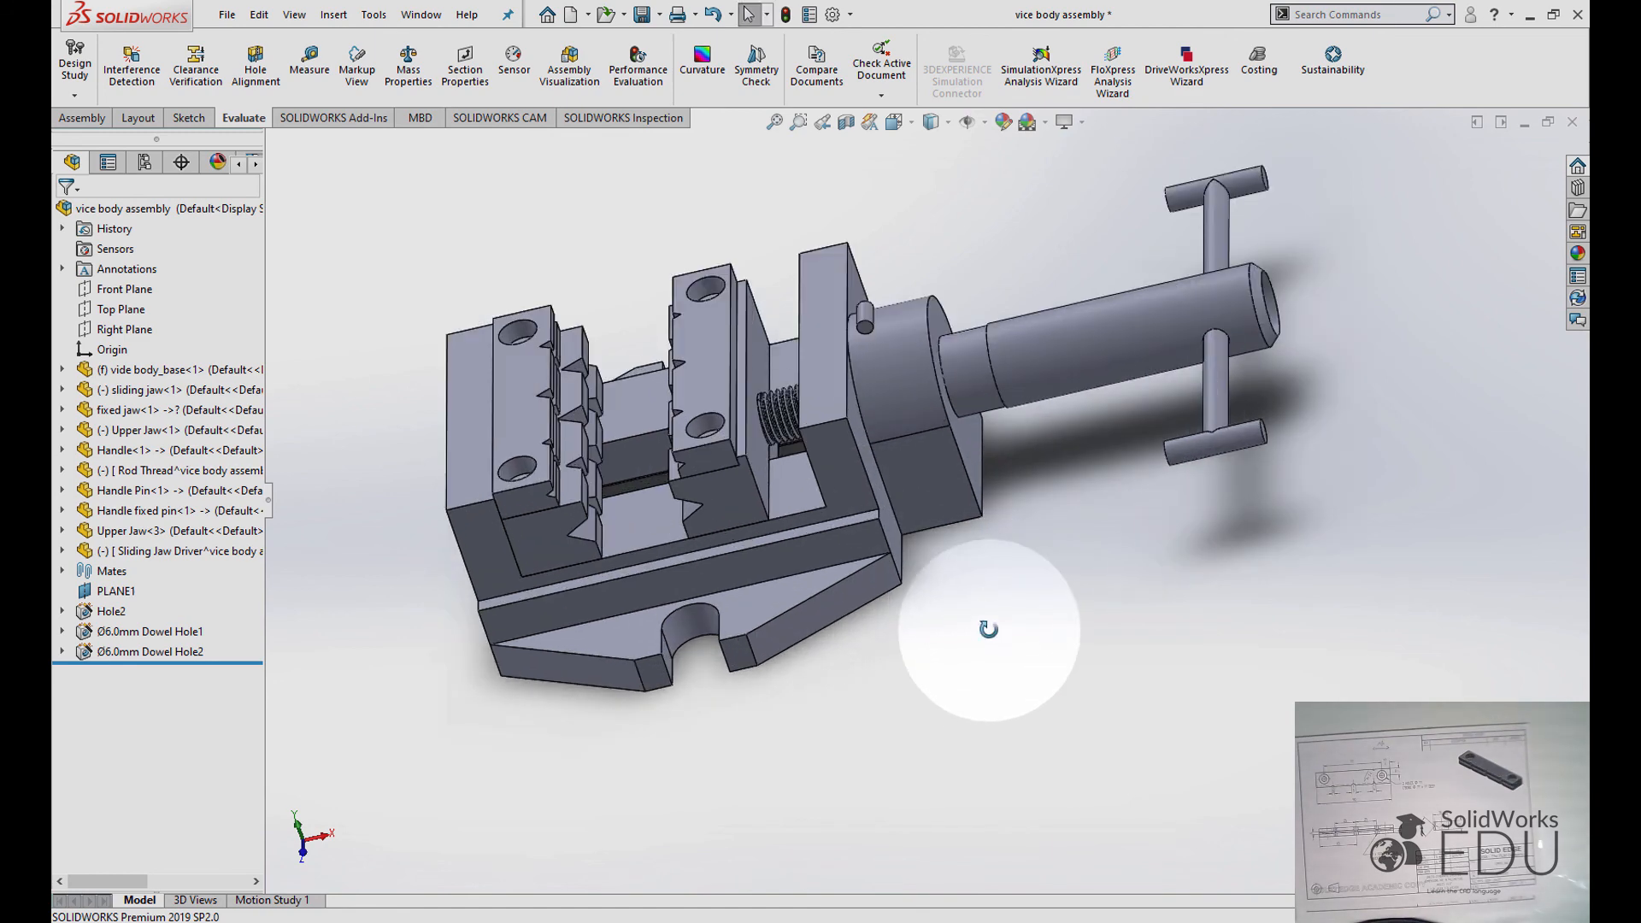
{"action": "scroll", "coordinate": [988, 632], "scroll_direction": "up", "scroll_amount": 5}
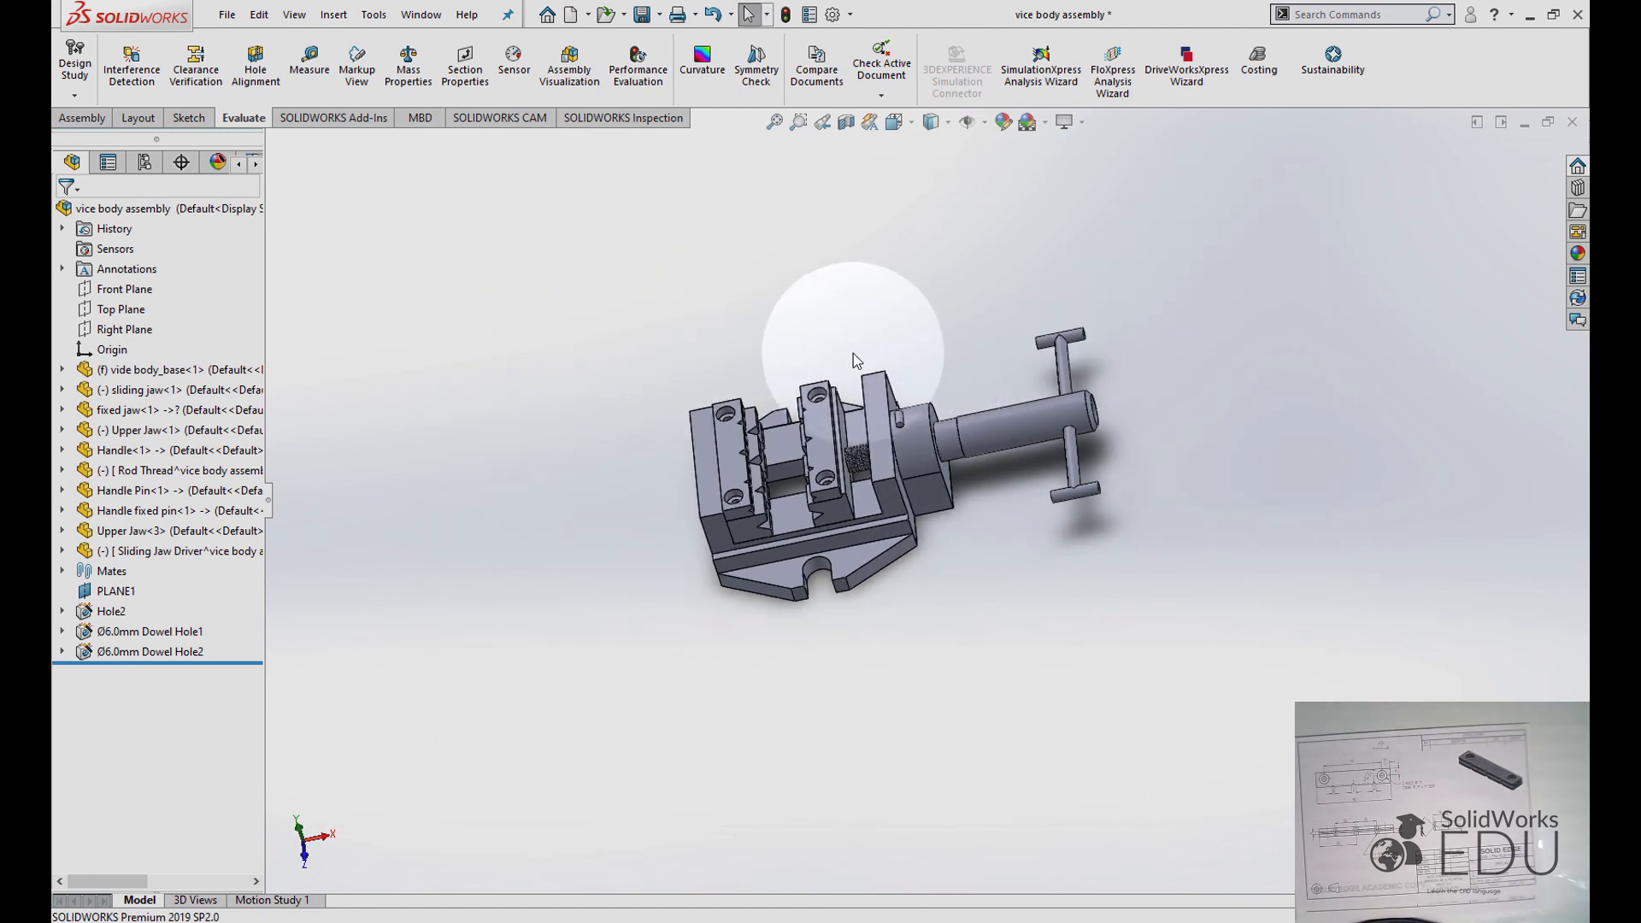
{"action": "scroll", "coordinate": [806, 402], "scroll_direction": "down", "scroll_amount": 3}
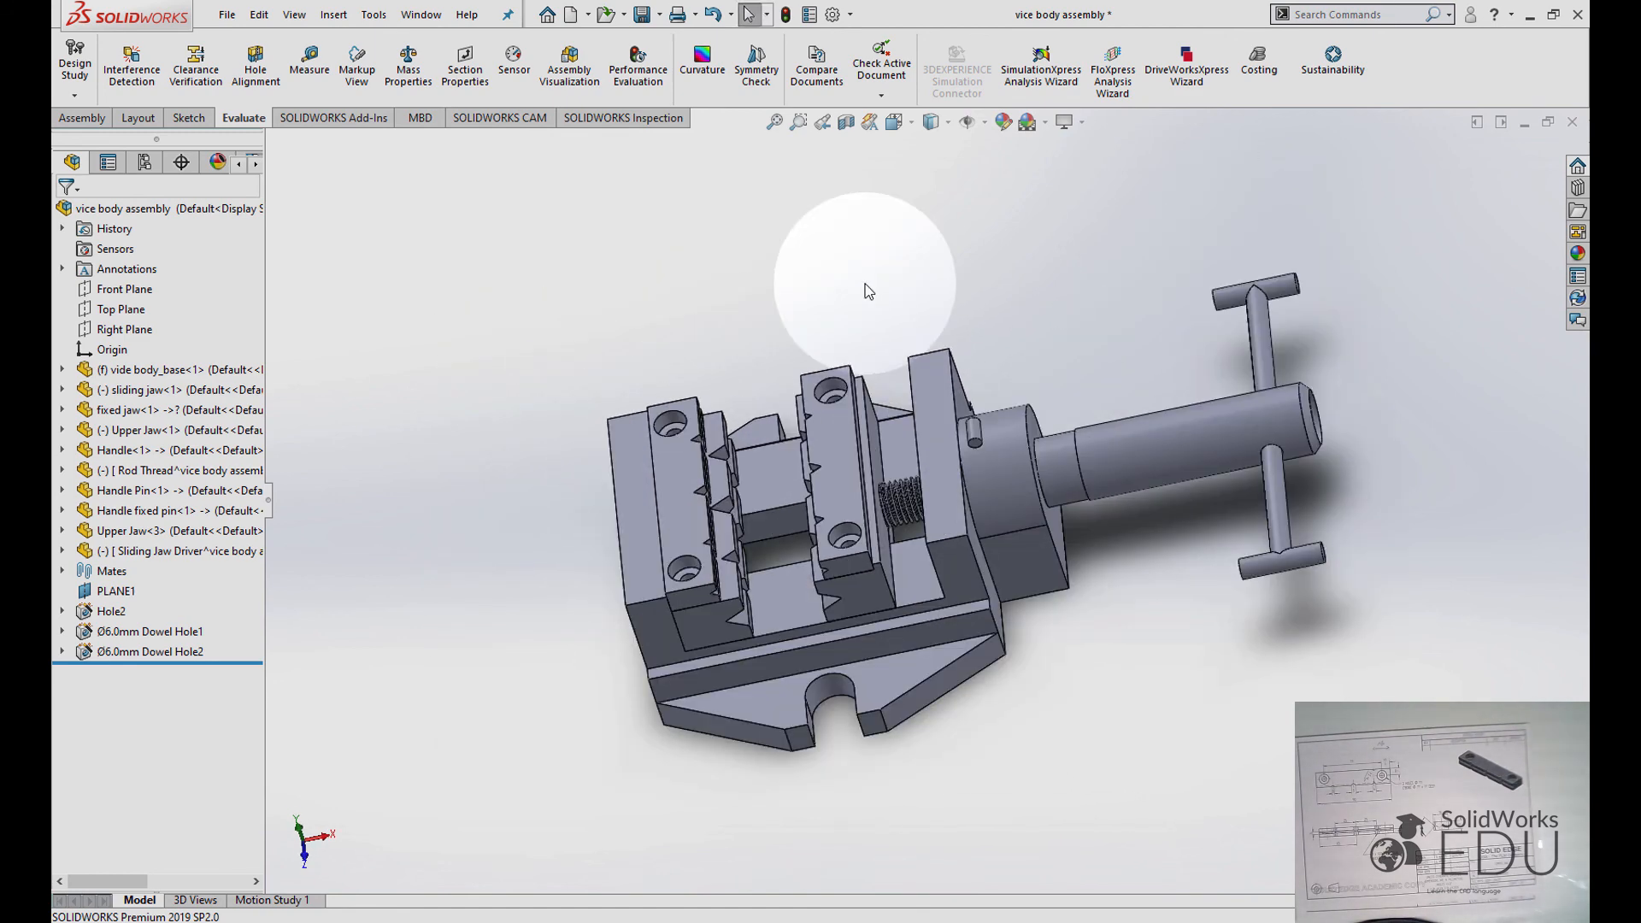